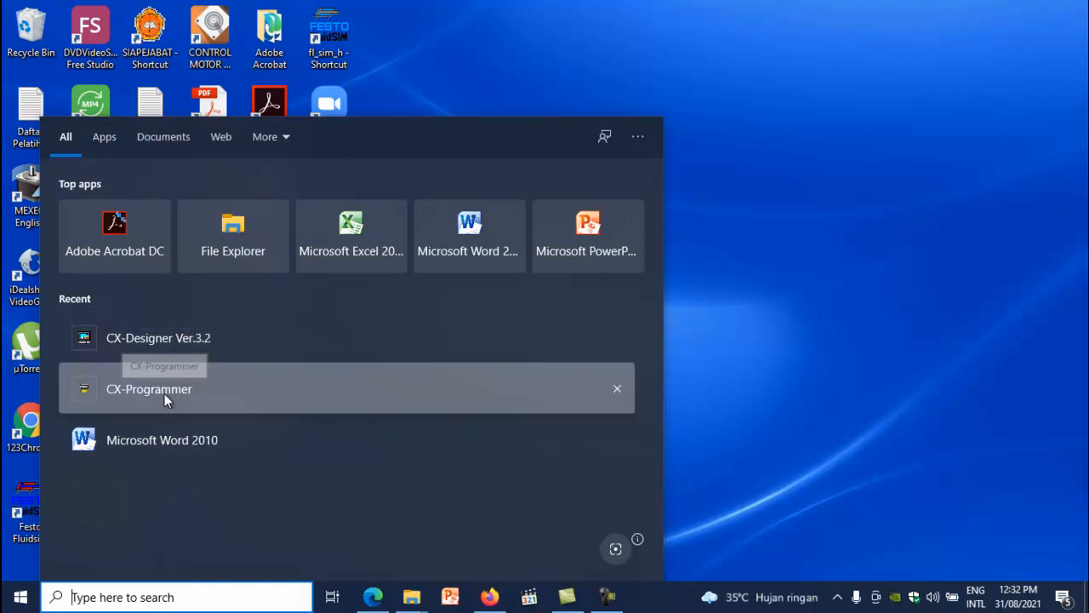
Launch CX-Programmer and create a new project for a CP1L PLC with CPU type L
{"action": "left_click", "coordinate": [164, 400]}
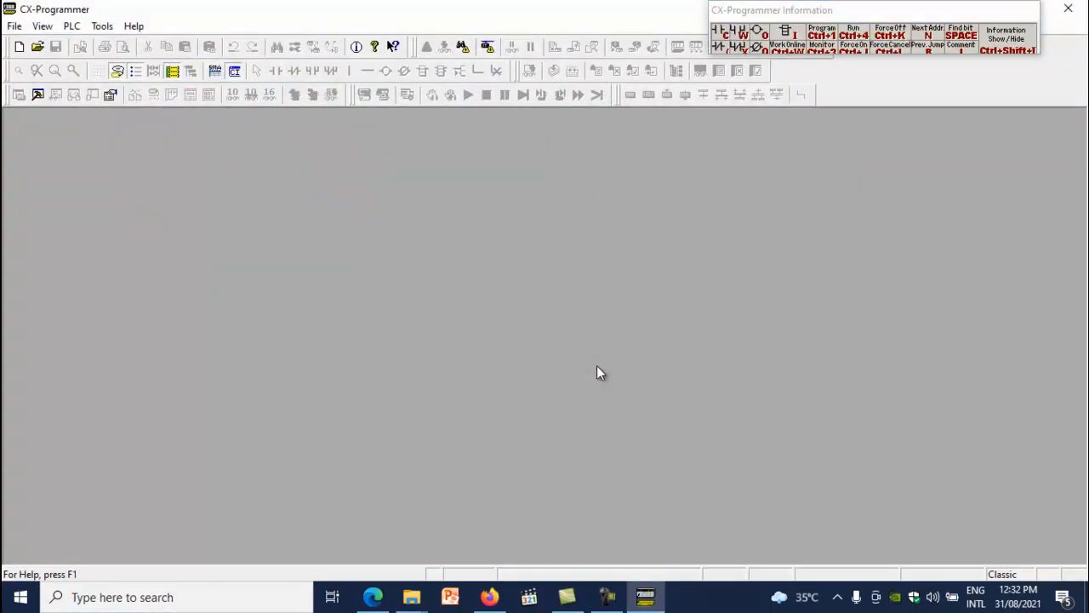
{"action": "left_click", "coordinate": [14, 26]}
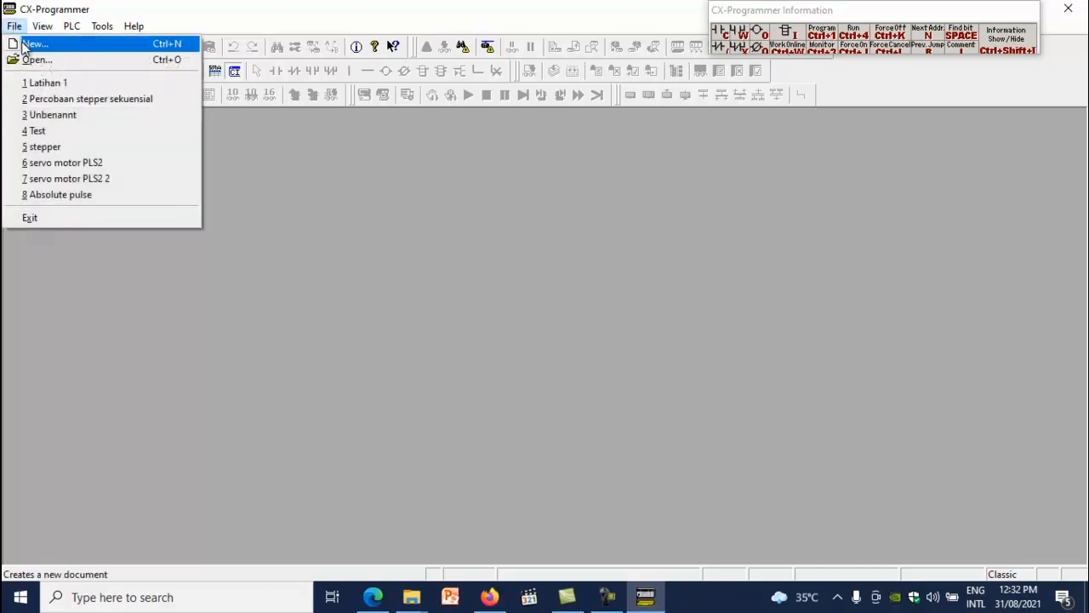
{"action": "left_click", "coordinate": [31, 44]}
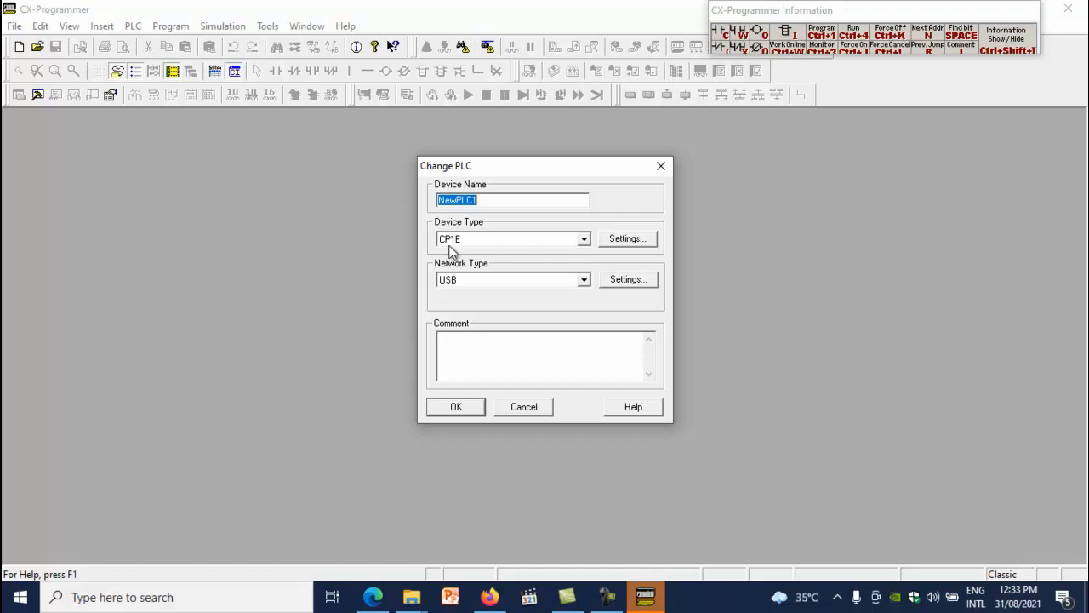
{"action": "left_click", "coordinate": [585, 241]}
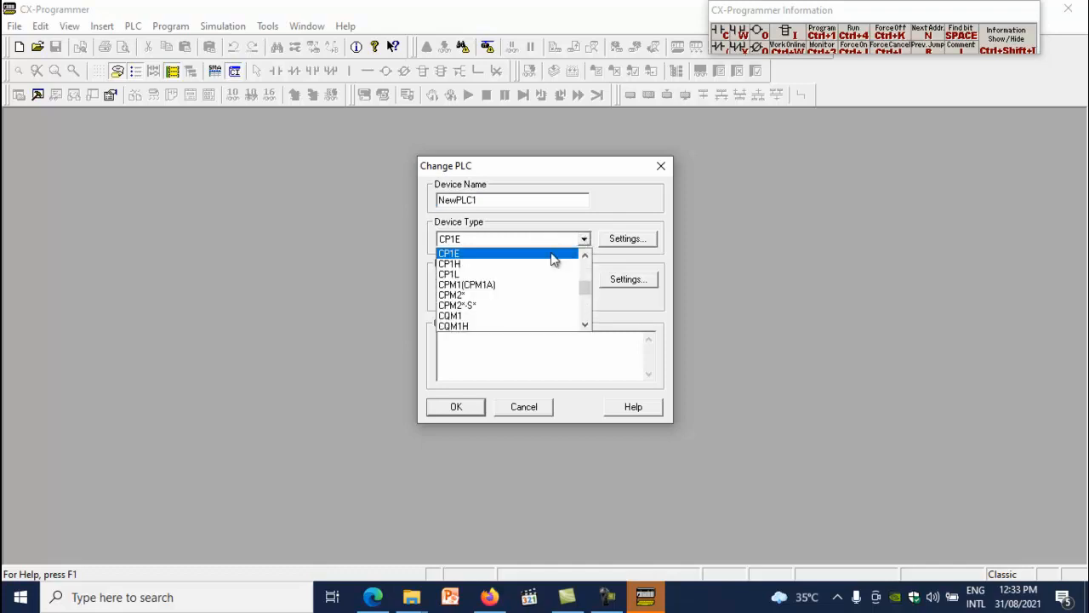
{"action": "left_click", "coordinate": [467, 281]}
{"action": "left_click", "coordinate": [627, 239]}
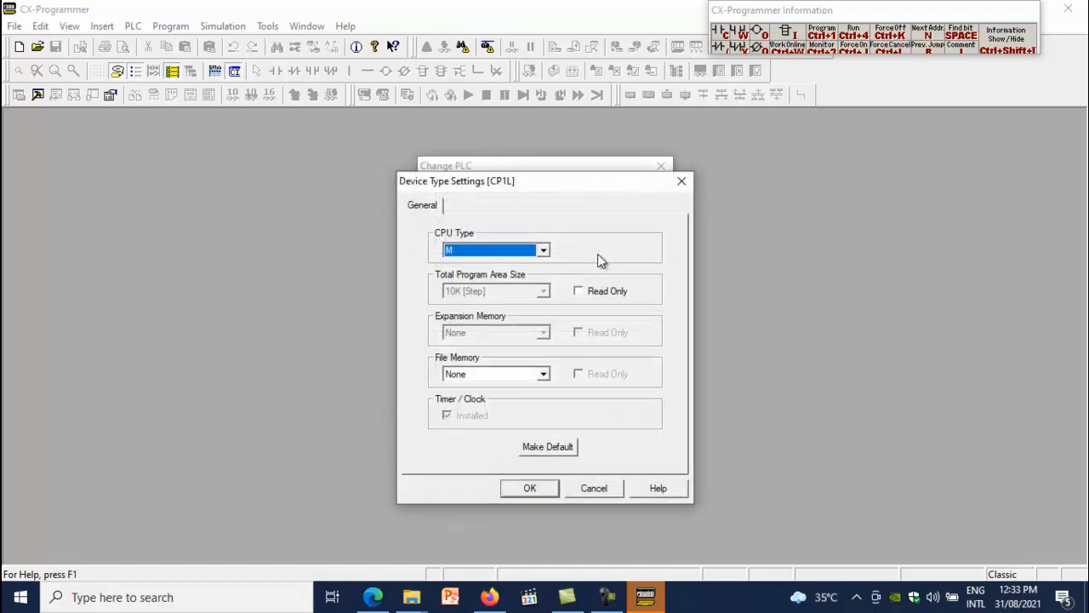
{"action": "left_click", "coordinate": [547, 252]}
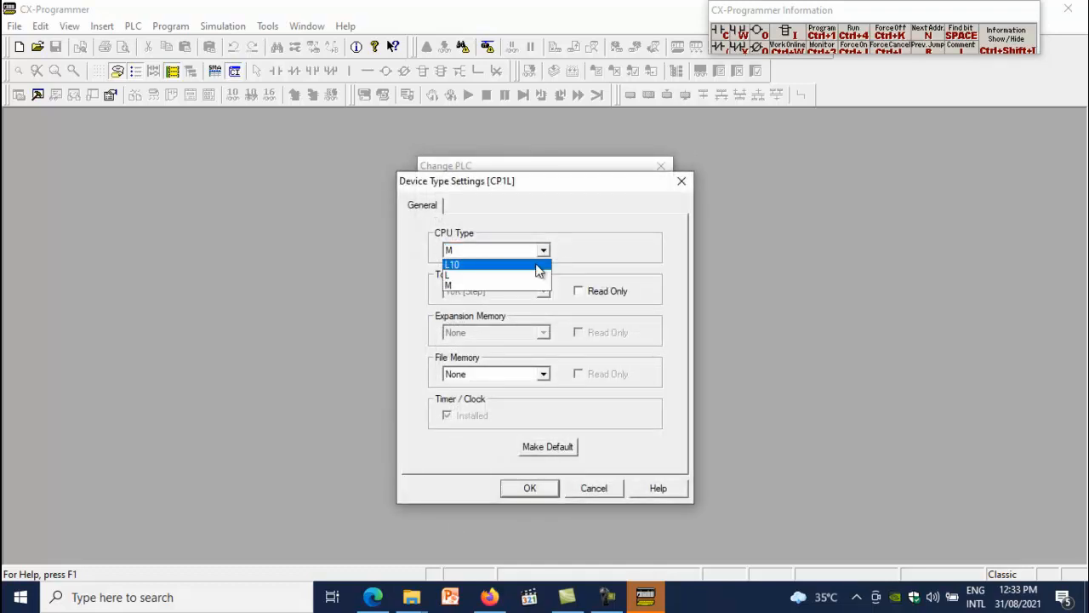
{"action": "left_click", "coordinate": [449, 275]}
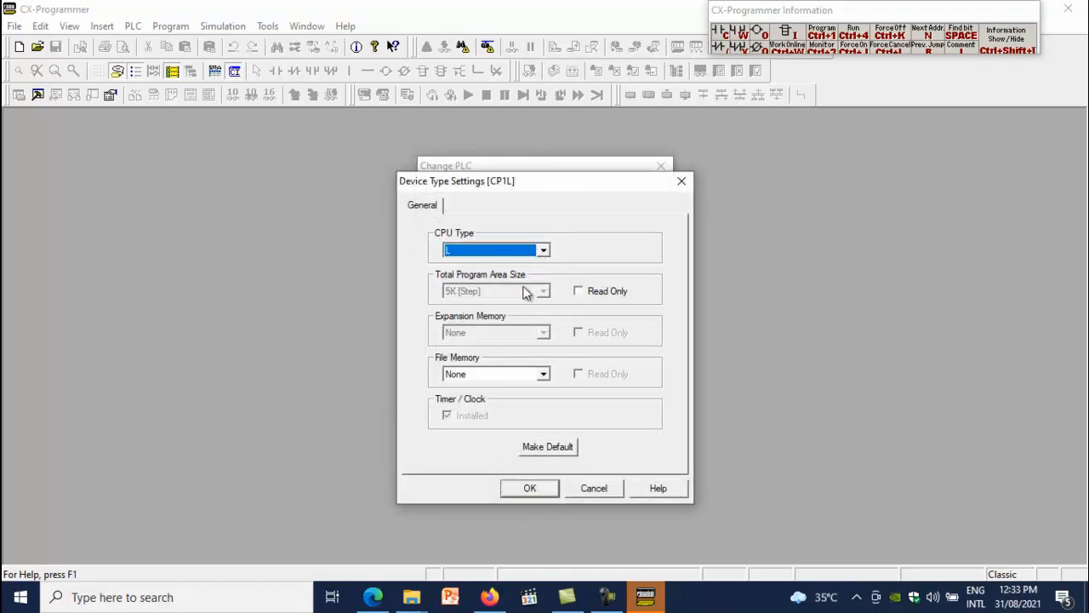
{"action": "left_click", "coordinate": [531, 488]}
{"action": "left_click", "coordinate": [475, 406]}
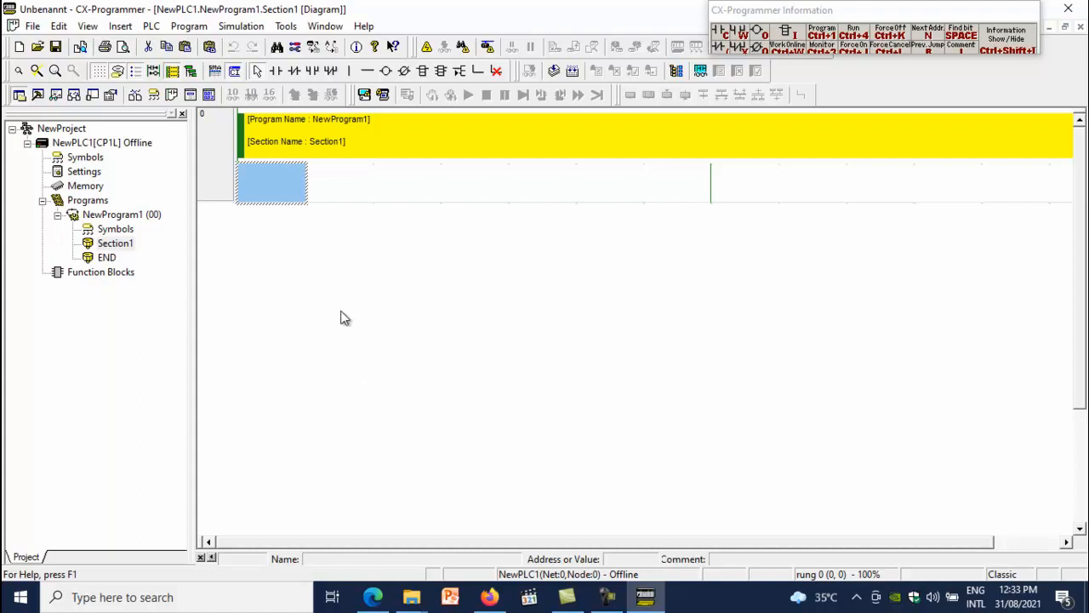
Insert a normally open contact W0.00 with the comment Start at the beginning of rung 0
{"action": "left_click", "coordinate": [275, 70]}
{"action": "left_click", "coordinate": [275, 189]}
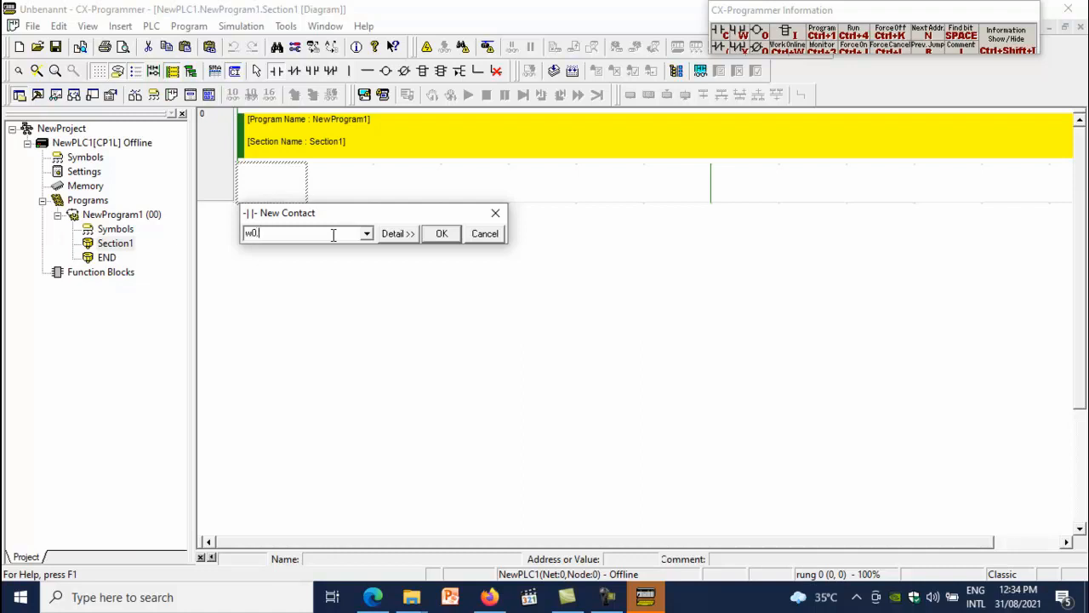
{"action": "left_click", "coordinate": [440, 233]}
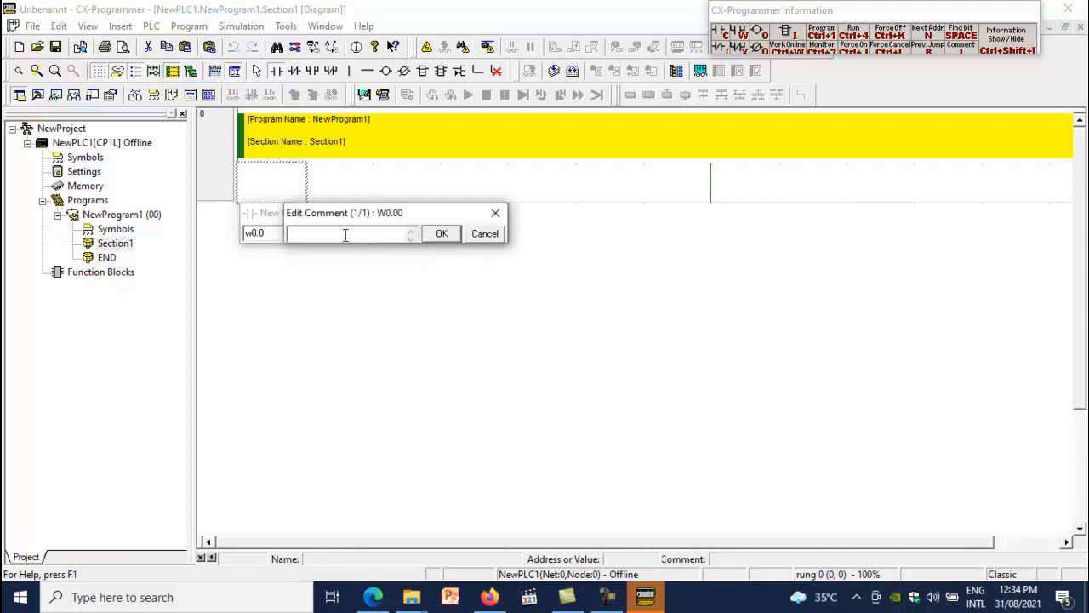
{"action": "type", "text": "Start"}
{"action": "left_click", "coordinate": [442, 234]}
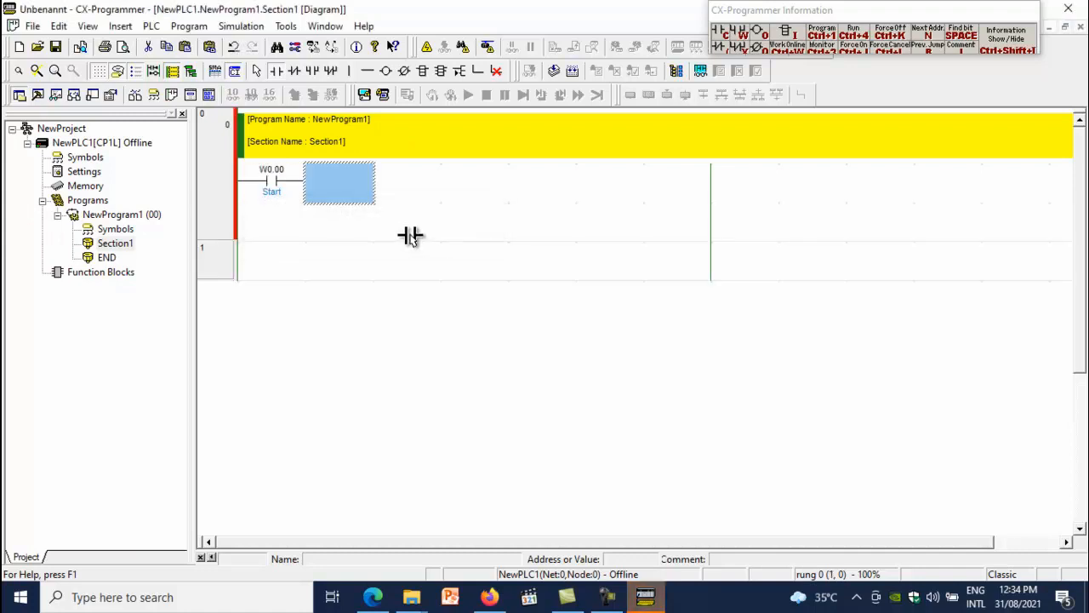
Add a normally closed contact W0.01 with the comment Stop after the Start contact
{"action": "left_click", "coordinate": [293, 72]}
{"action": "left_click", "coordinate": [337, 183]}
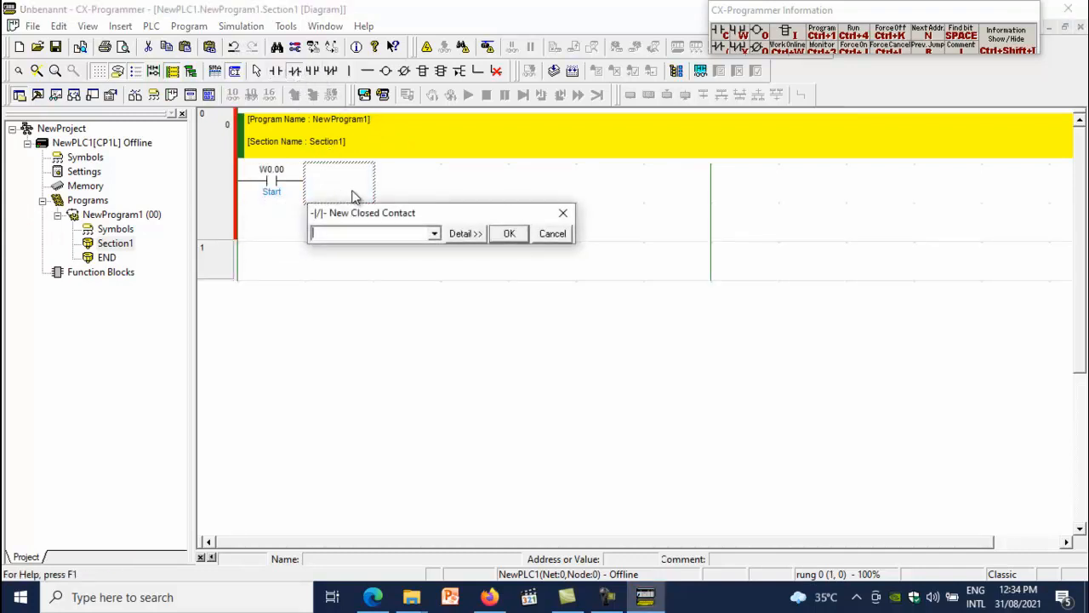
{"action": "type", "text": "W0.1"}
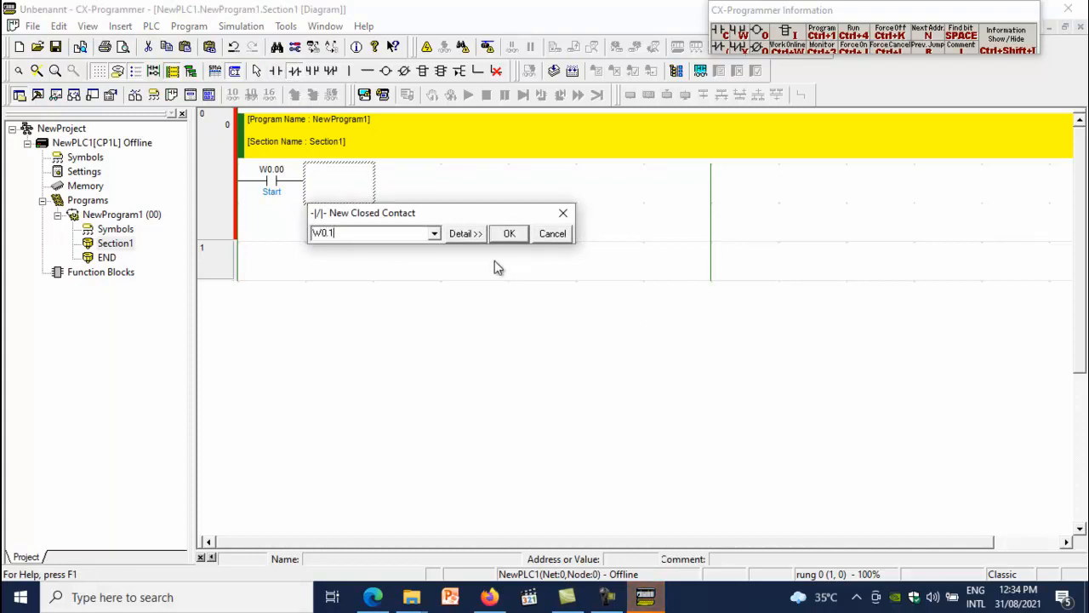
{"action": "left_click", "coordinate": [467, 235]}
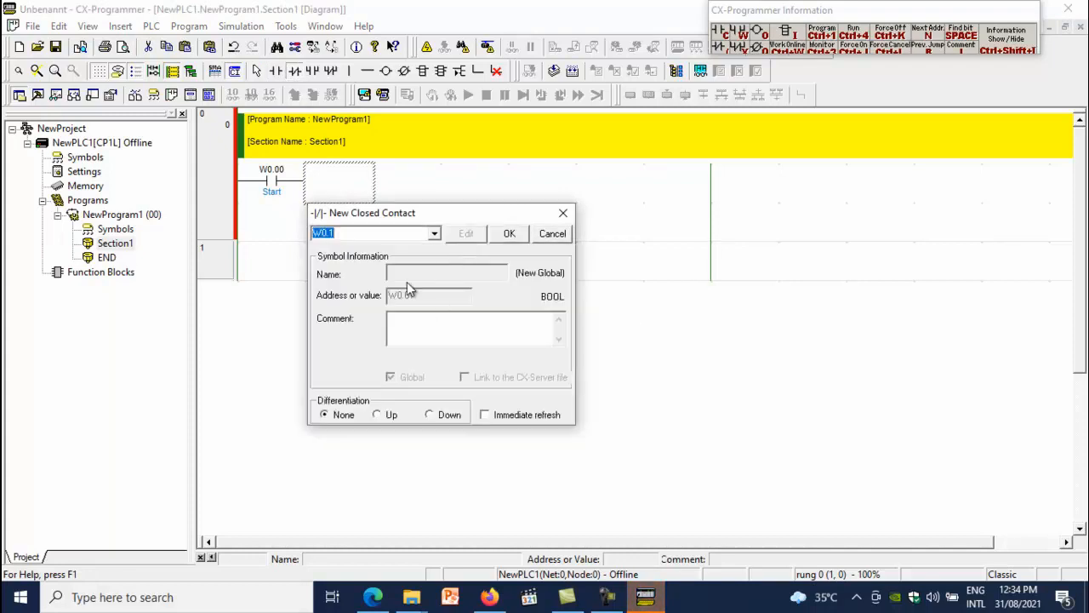
{"action": "left_click", "coordinate": [398, 319]}
{"action": "type", "text": "St"}
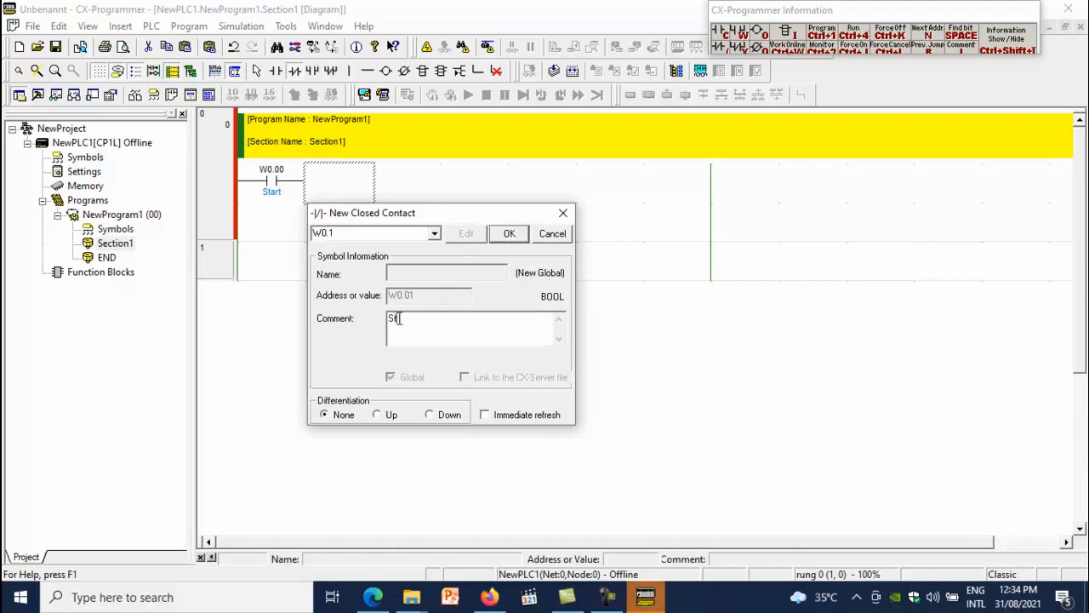
{"action": "type", "text": "op"}
{"action": "left_click", "coordinate": [509, 234]}
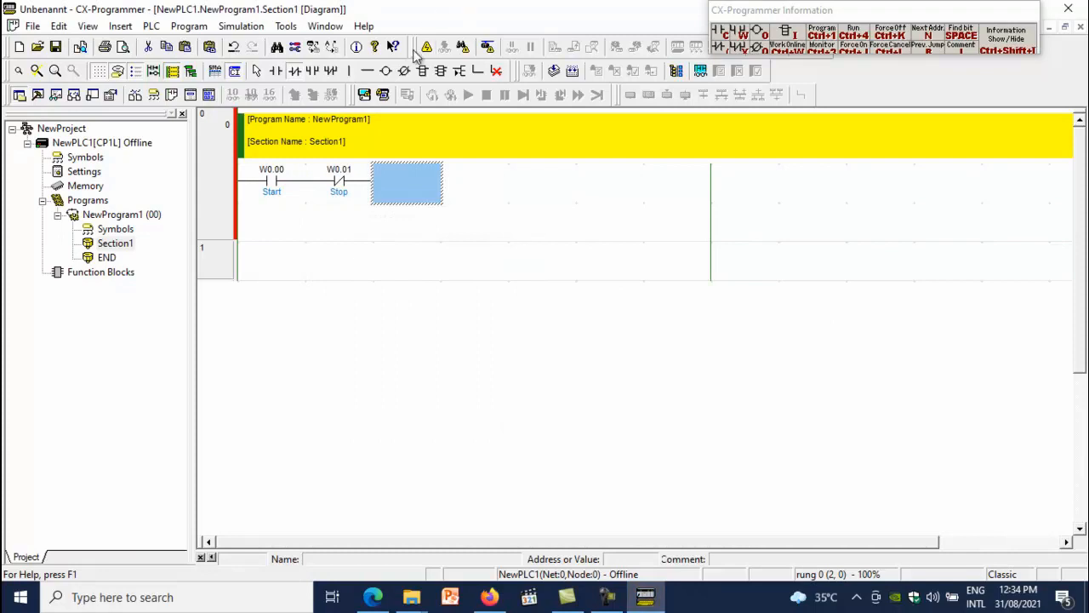
Add an output coil 100.00 with the comment Lampu at the end of rung 0
{"action": "left_click", "coordinate": [387, 71]}
{"action": "left_click", "coordinate": [398, 195]}
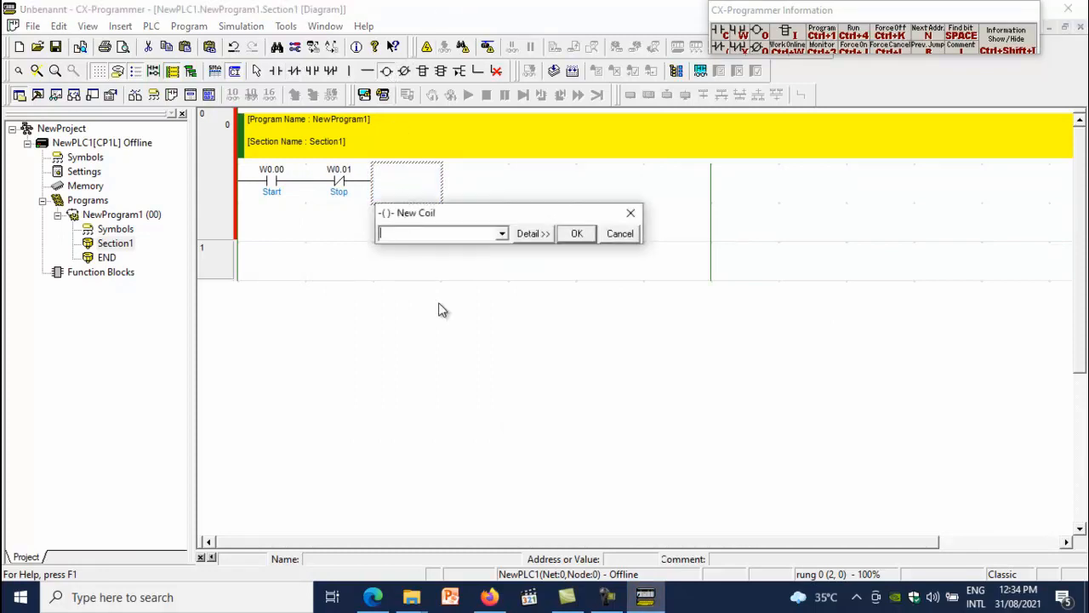
{"action": "type", "text": "10000"}
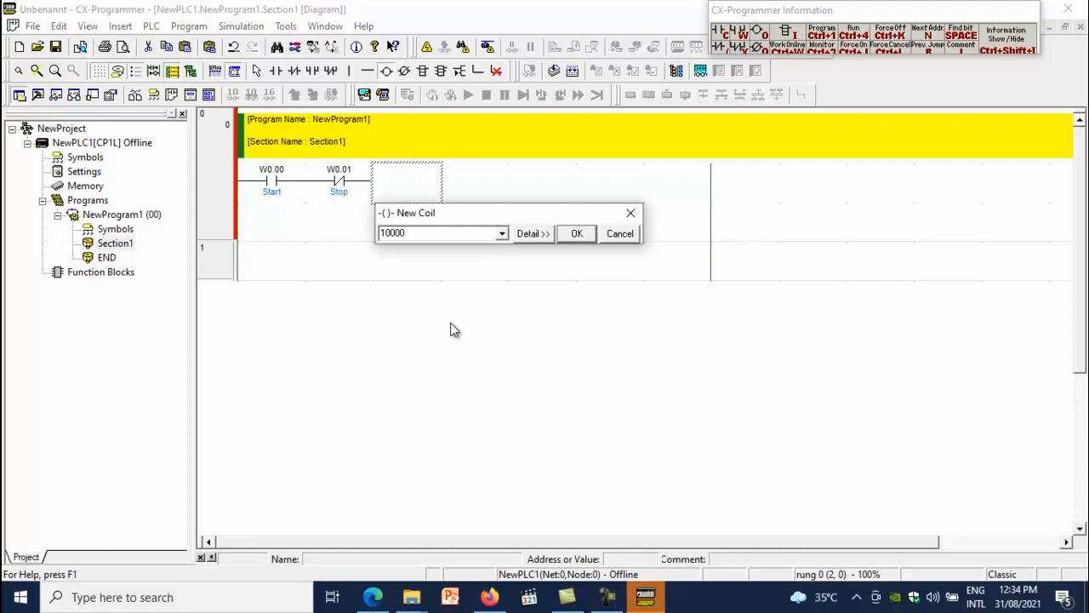
{"action": "key", "text": "Return"}
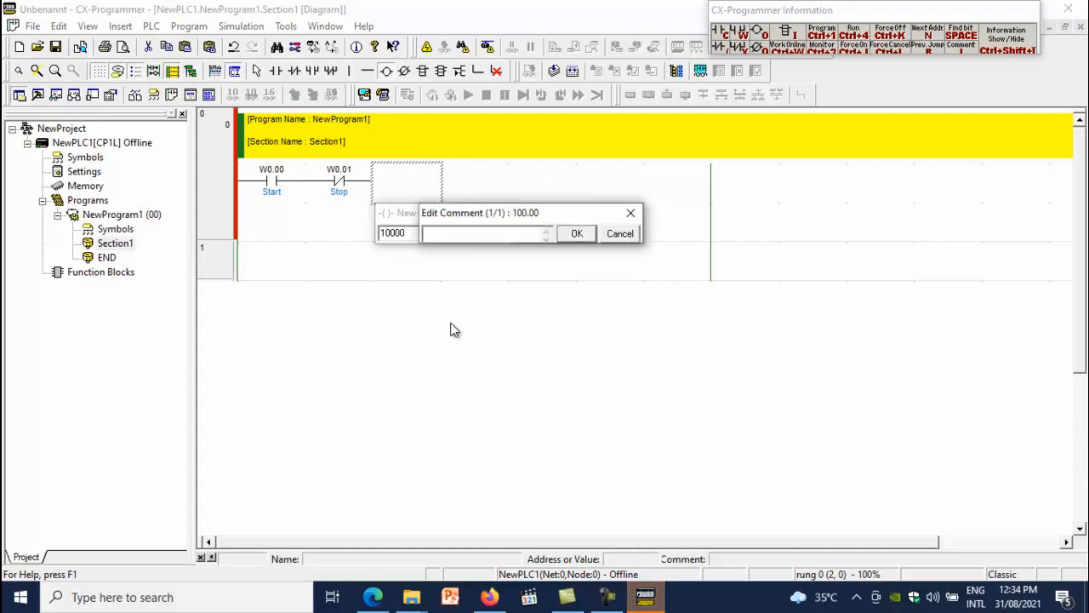
{"action": "type", "text": "Lampu"}
{"action": "key", "text": "Return"}
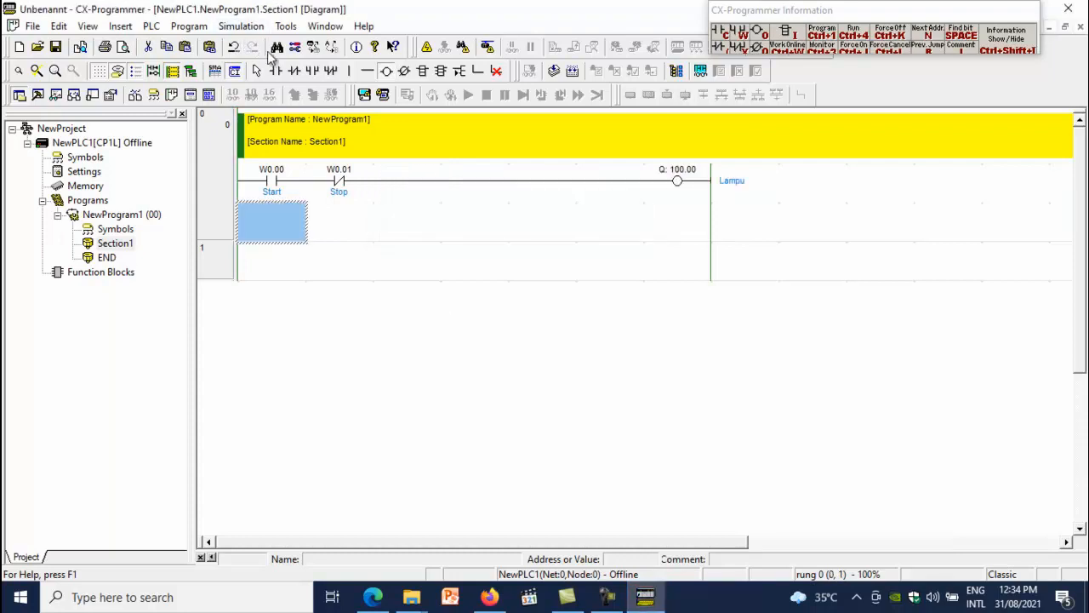
Add a parallel OR contact 100.00 under the Start contact to latch the lamp
{"action": "left_click", "coordinate": [312, 73]}
{"action": "left_click", "coordinate": [271, 220]}
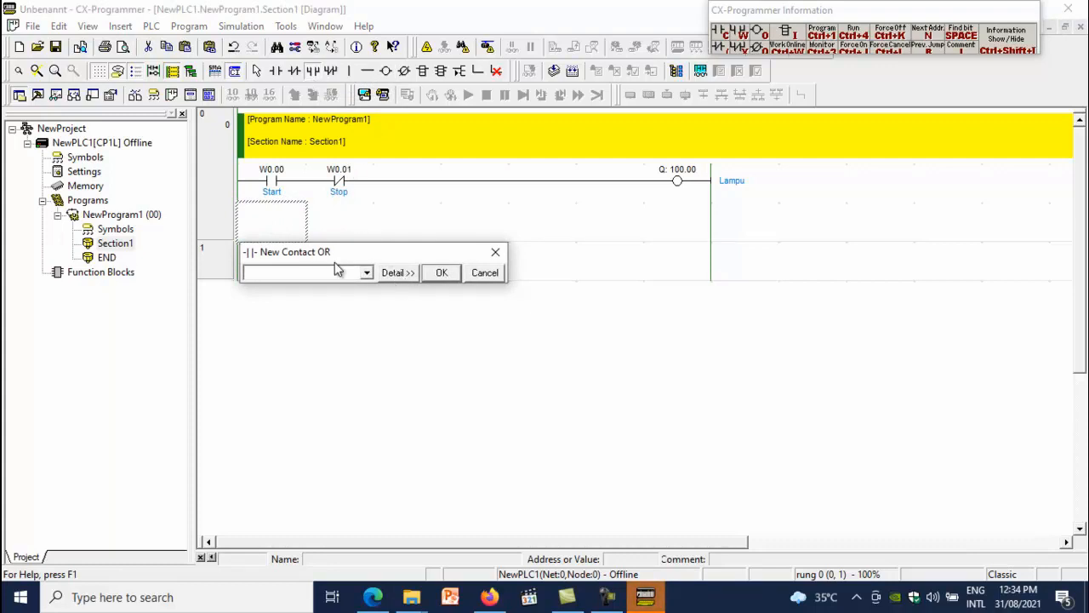
{"action": "type", "text": "10000"}
{"action": "key", "text": "Return"}
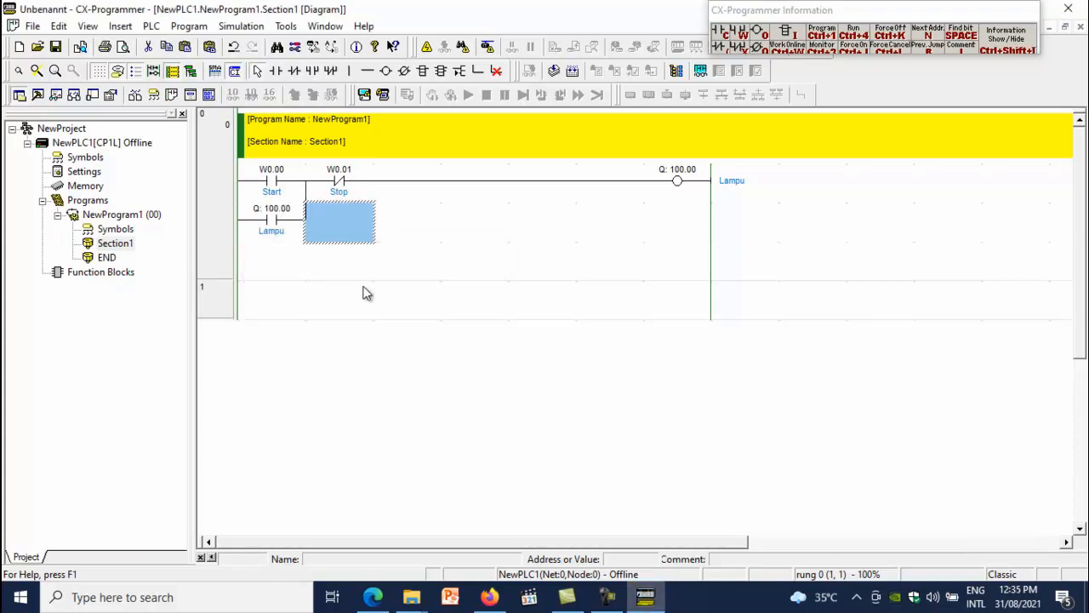
Save the ladder project as Latihan 2 in the Latihan CX Program dan Designer folder
{"action": "left_click", "coordinate": [405, 286]}
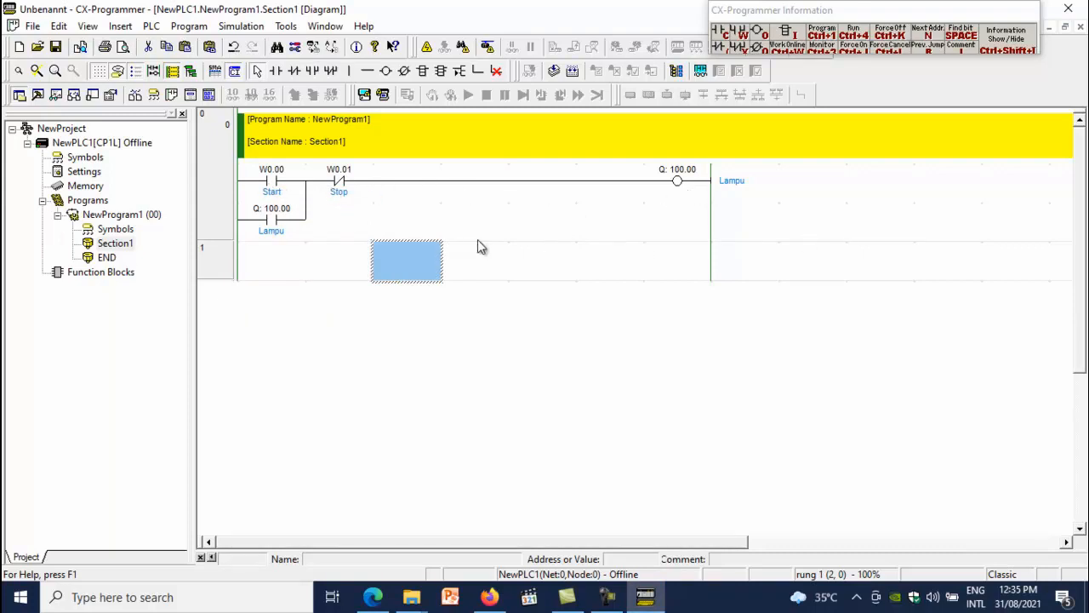
{"action": "left_click", "coordinate": [88, 27]}
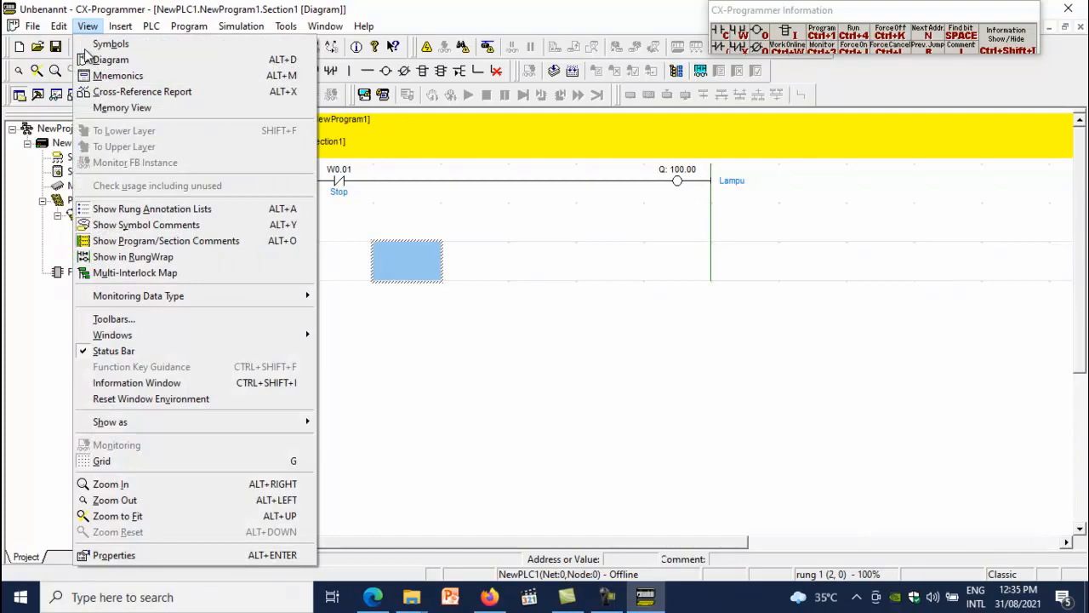
{"action": "left_click", "coordinate": [95, 486]}
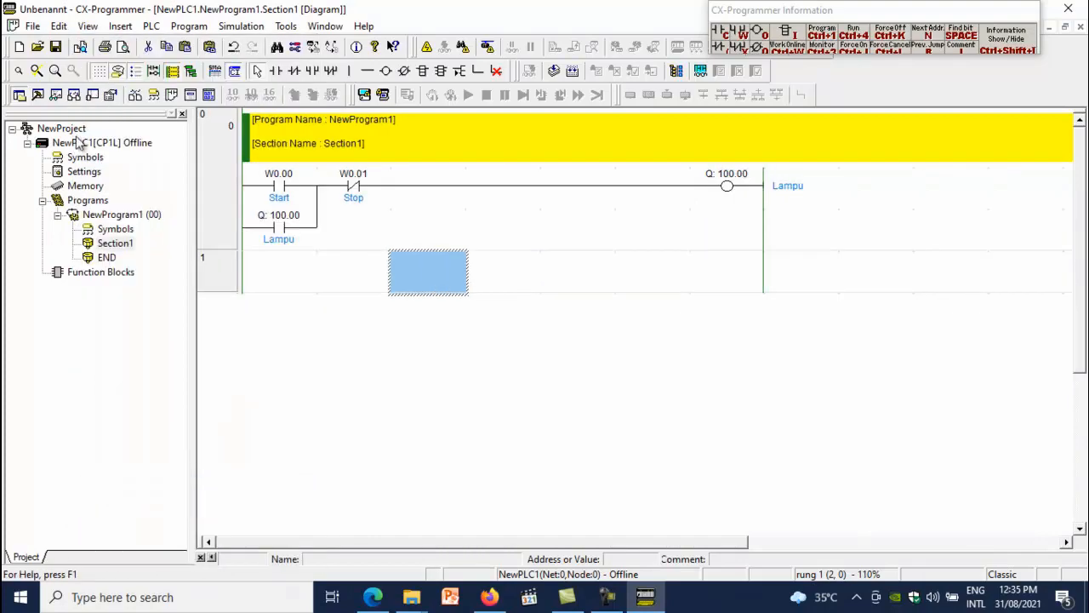
{"action": "left_click", "coordinate": [88, 27]}
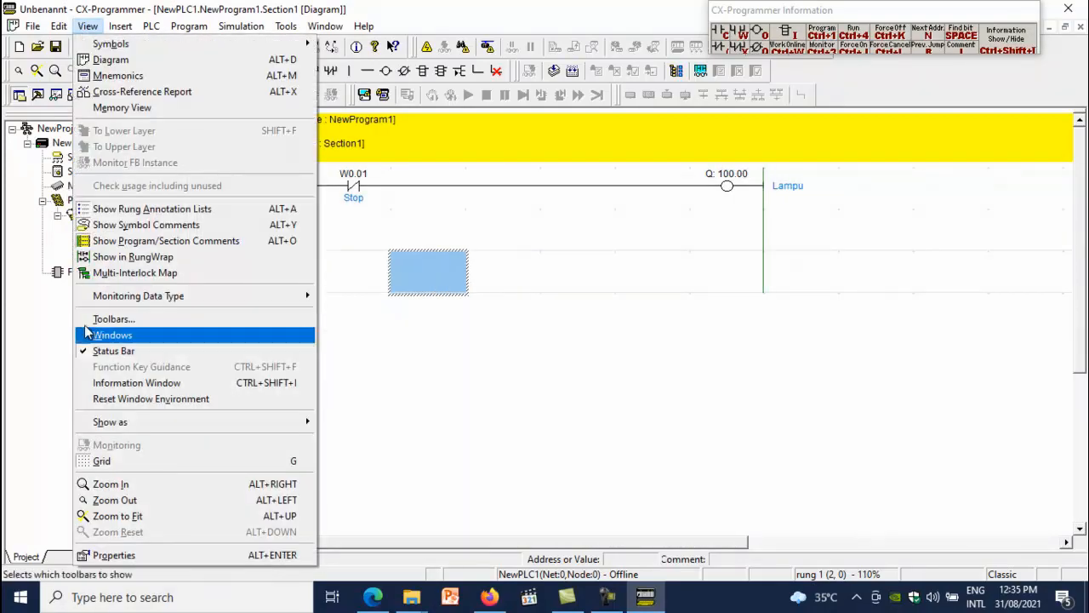
{"action": "left_click", "coordinate": [126, 485]}
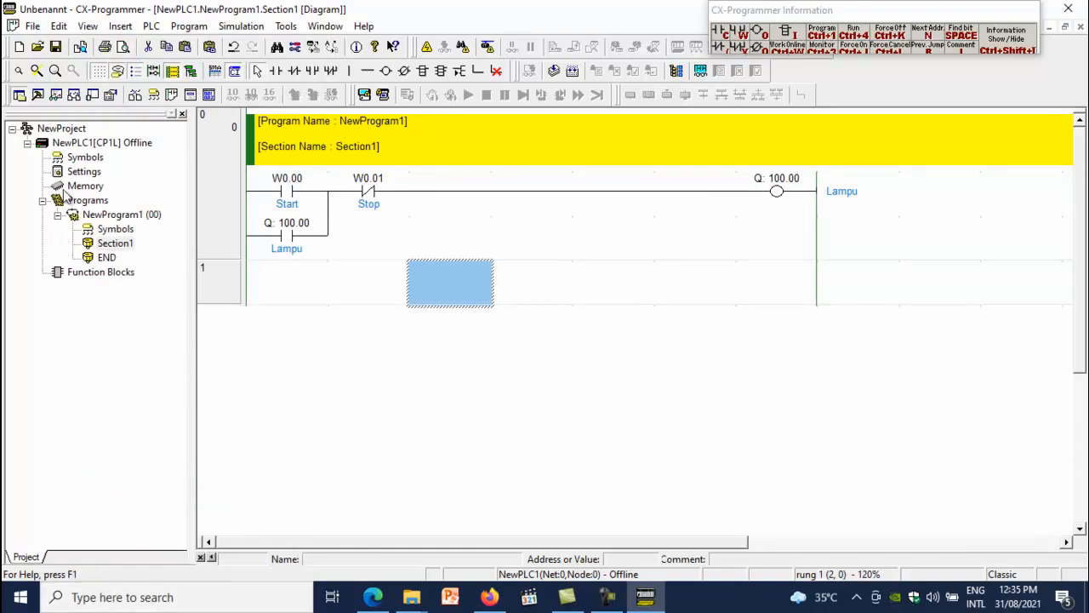
{"action": "left_click", "coordinate": [56, 48]}
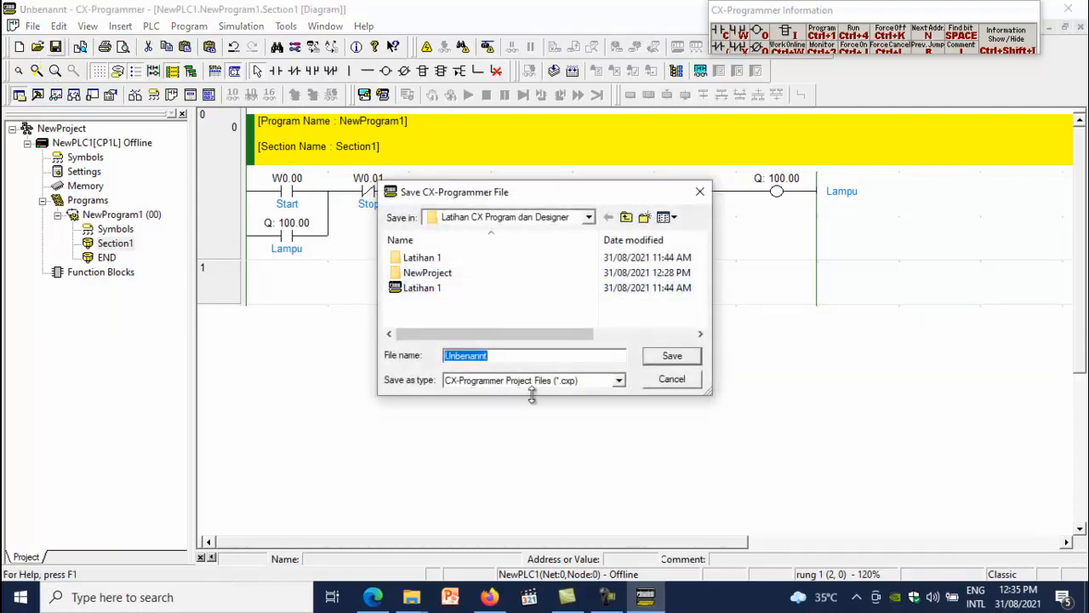
{"action": "type", "text": "La"}
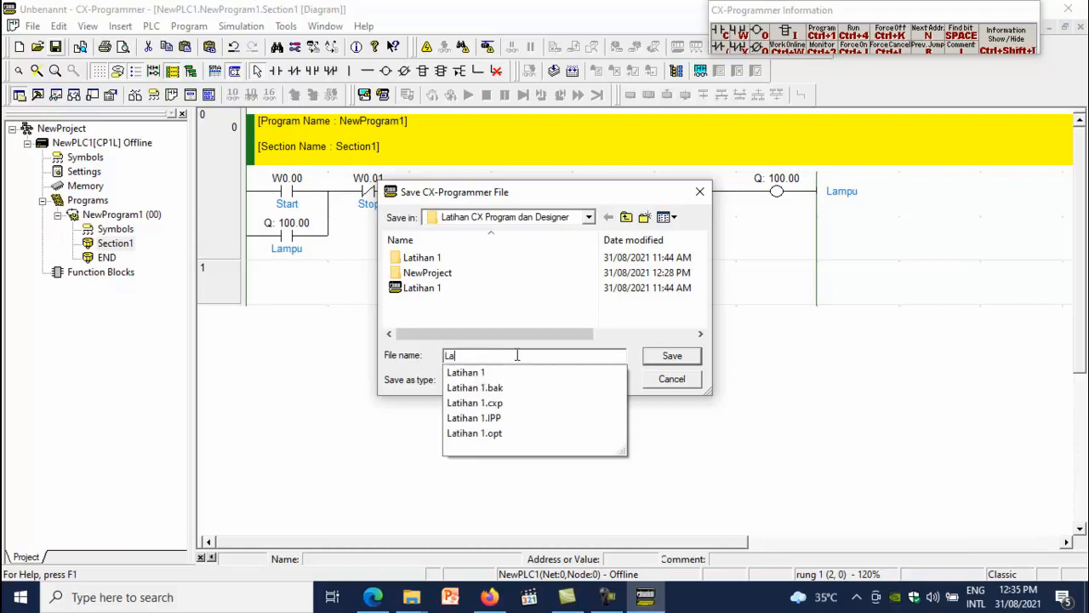
{"action": "type", "text": "tihan 2"}
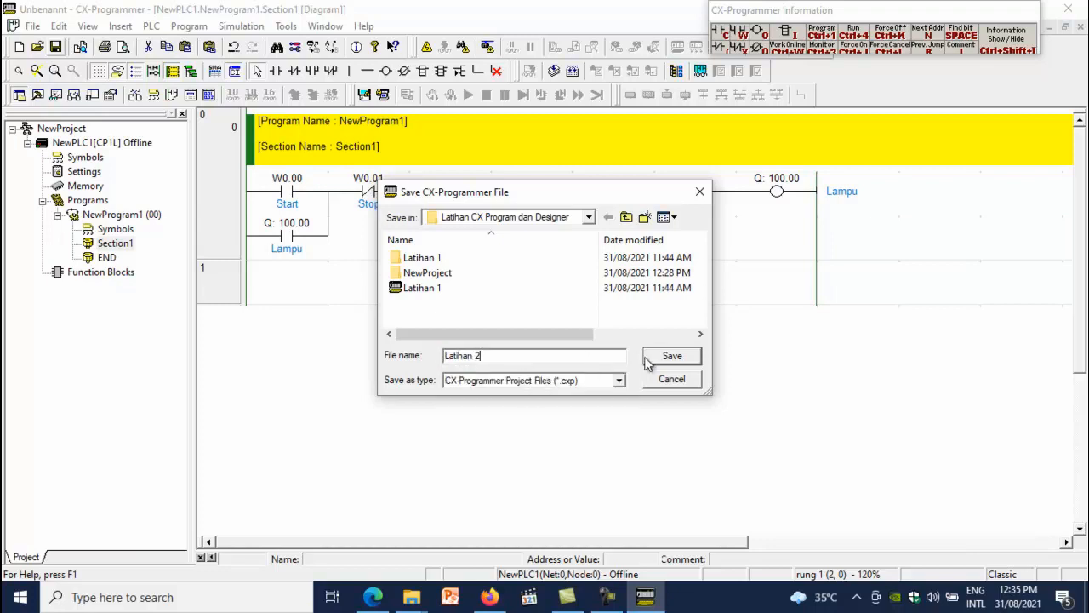
{"action": "left_click", "coordinate": [672, 357]}
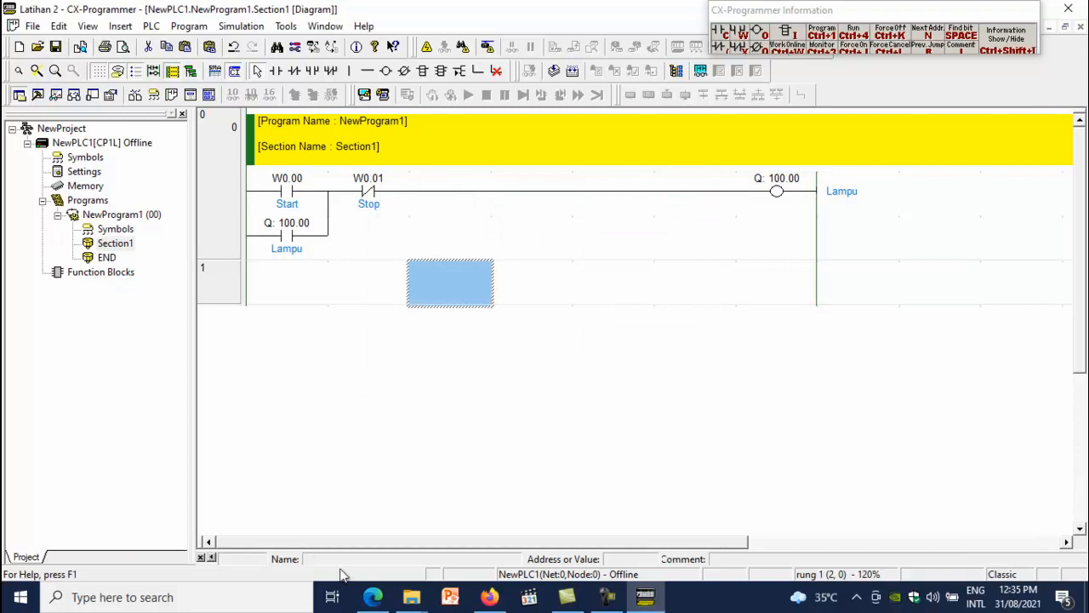
Switch to CX-Designer and create a new project named Latihan 2
{"action": "left_click", "coordinate": [204, 603]}
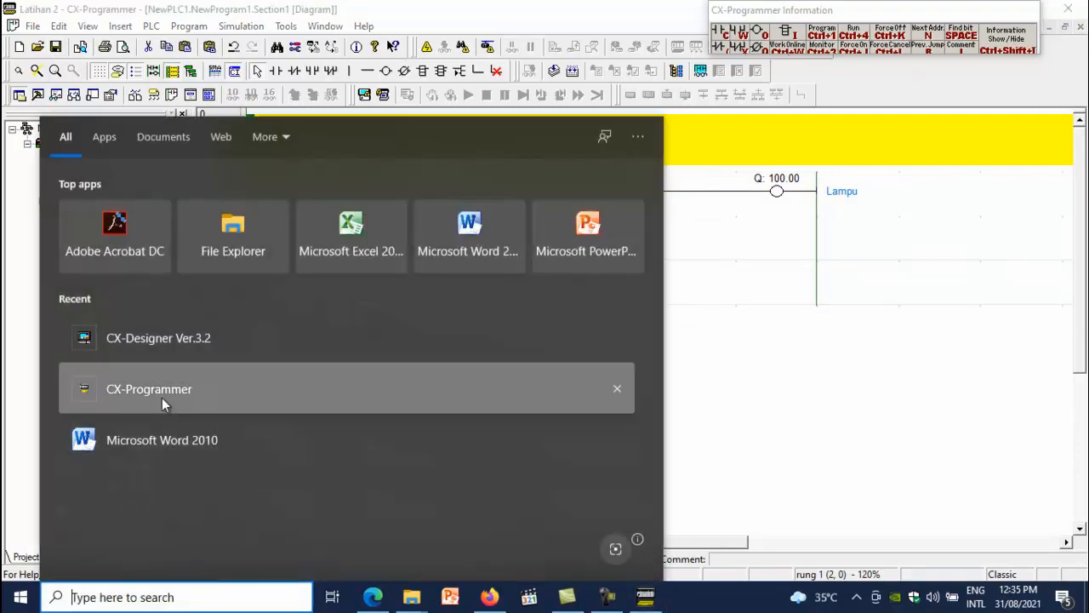
{"action": "left_click", "coordinate": [169, 343]}
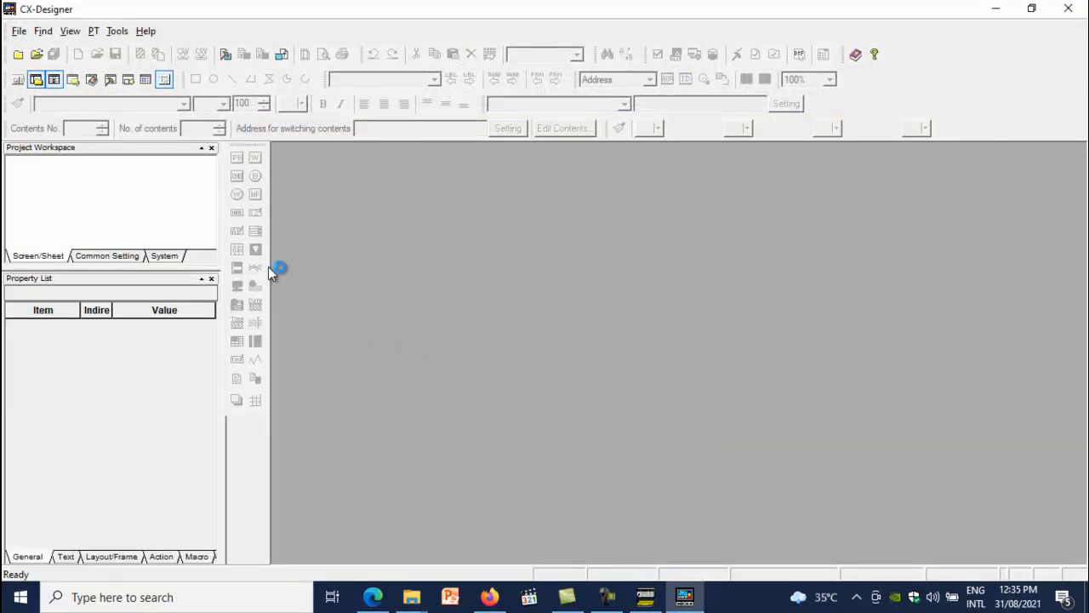
{"action": "left_click", "coordinate": [19, 32]}
{"action": "left_click", "coordinate": [44, 47]}
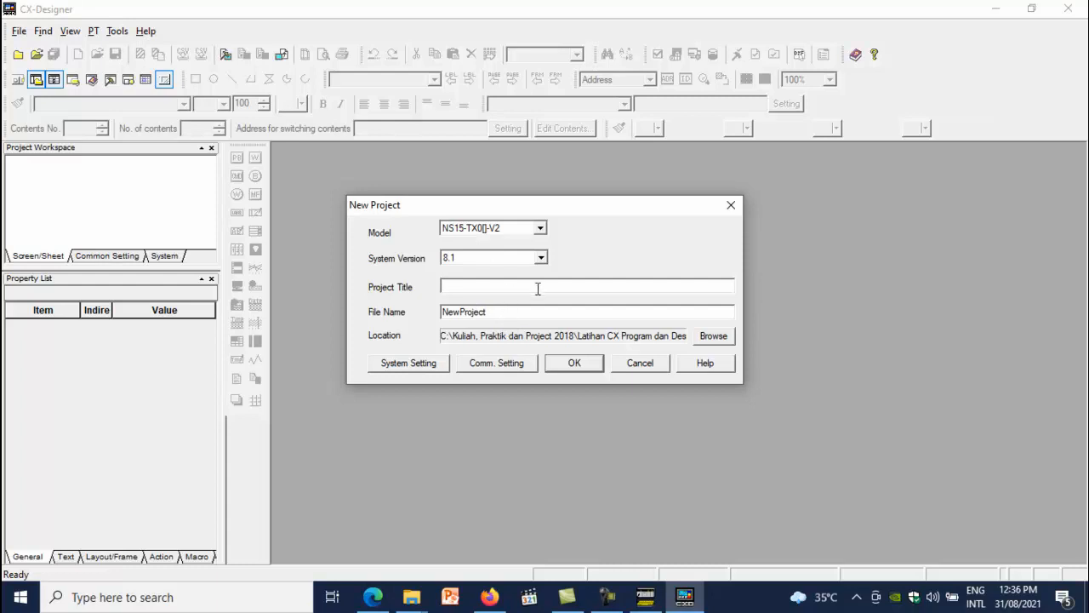
{"action": "type", "text": "atihan"}
{"action": "double_click", "coordinate": [497, 312]}
{"action": "left_click", "coordinate": [575, 363]}
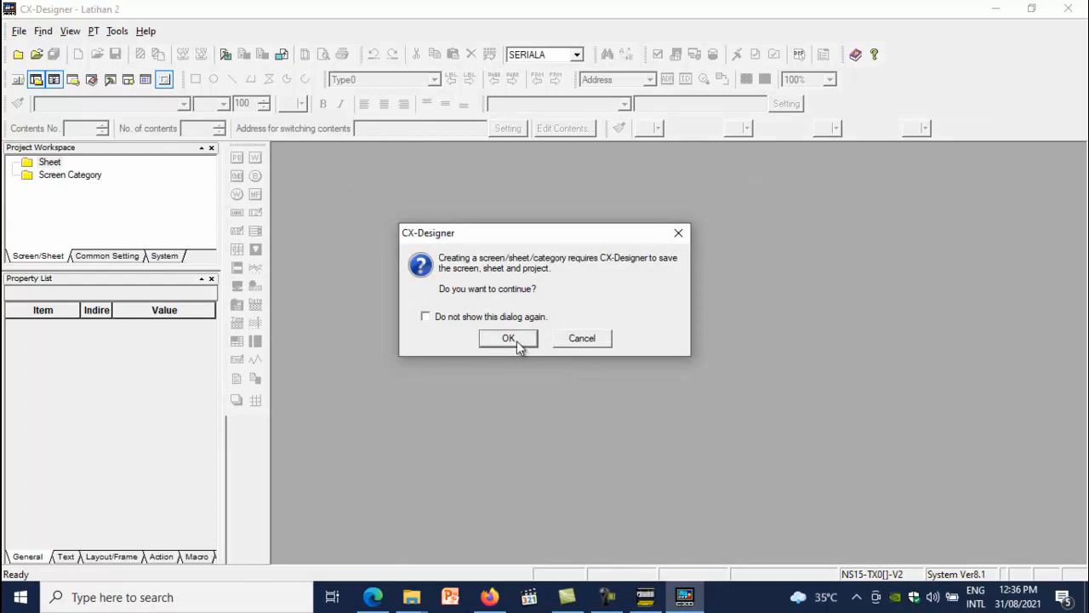
Create the first screen page and draw an ON/OFF button on it
{"action": "left_click", "coordinate": [517, 340]}
{"action": "left_click", "coordinate": [538, 340]}
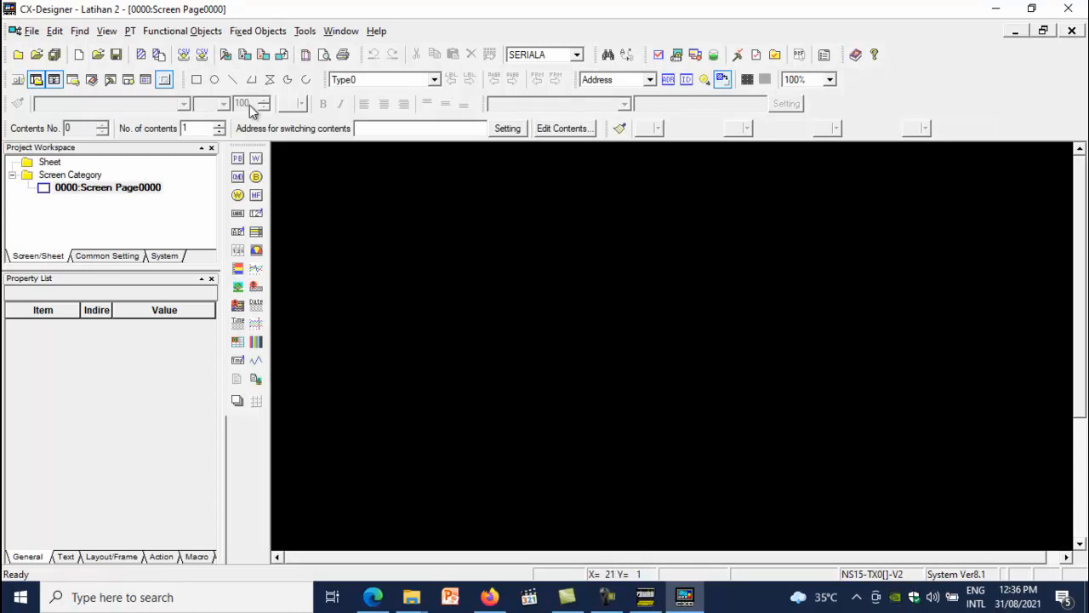
{"action": "left_click", "coordinate": [186, 32]}
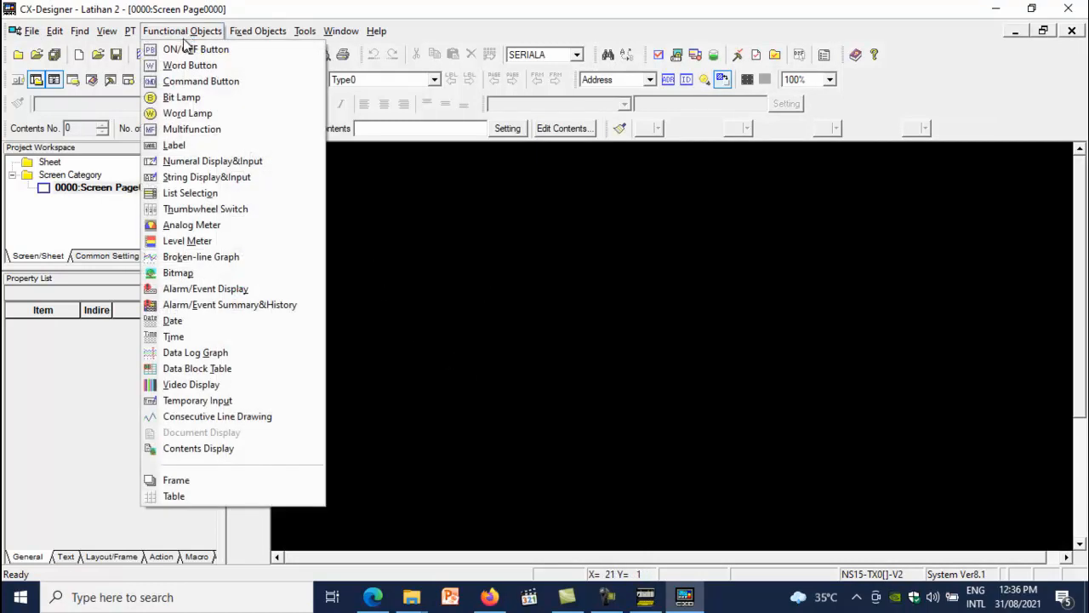
{"action": "left_click", "coordinate": [202, 51]}
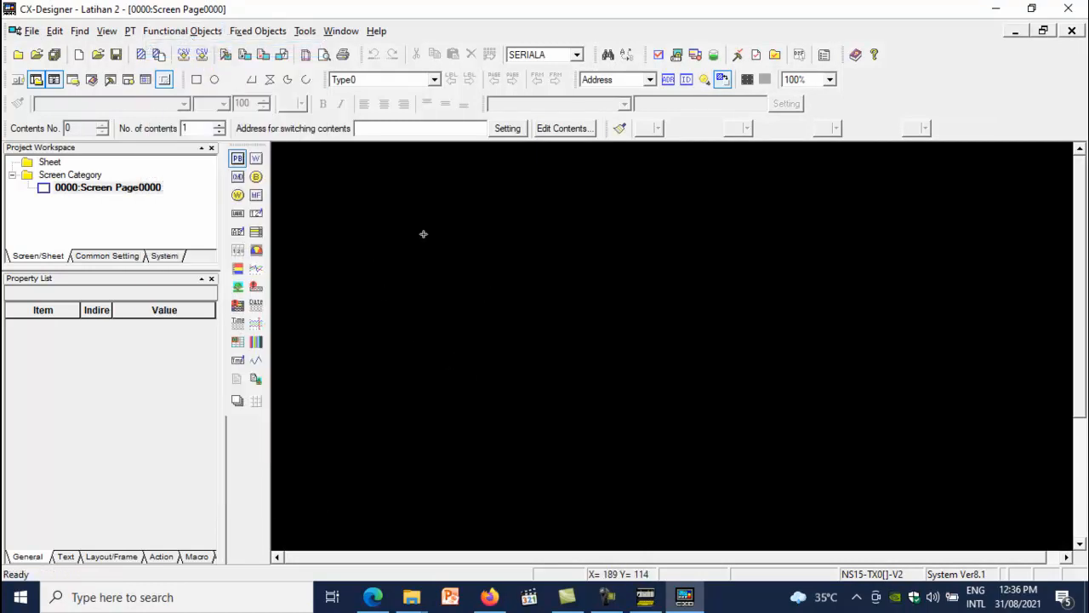
{"action": "left_click_drag", "start_coordinate": [396, 220], "coordinate": [574, 361]}
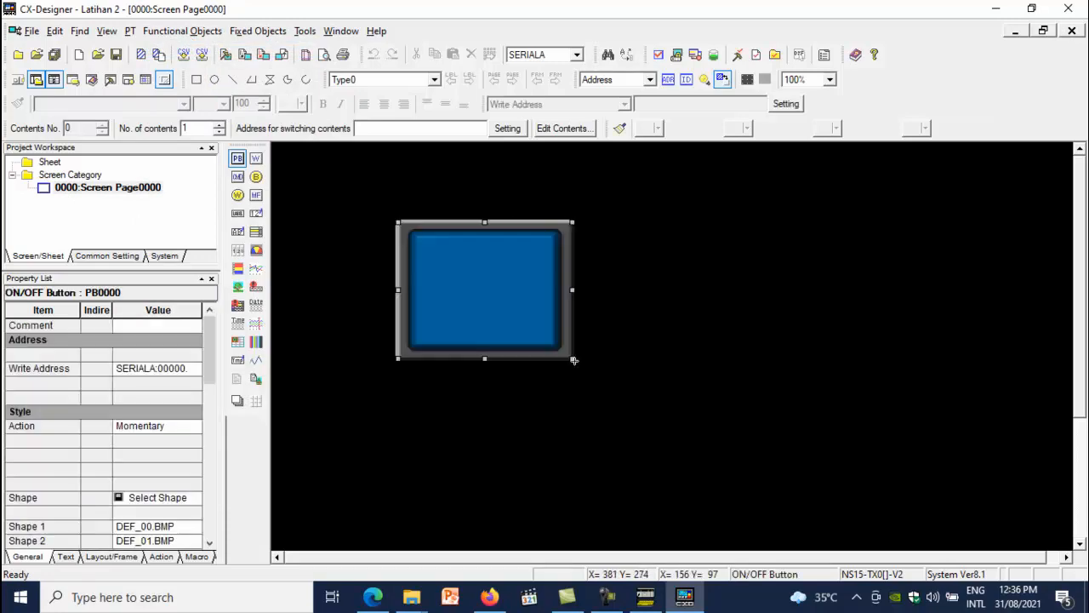
Set the button's write address to the work area, WR00000.00
{"action": "double_click", "coordinate": [509, 314]}
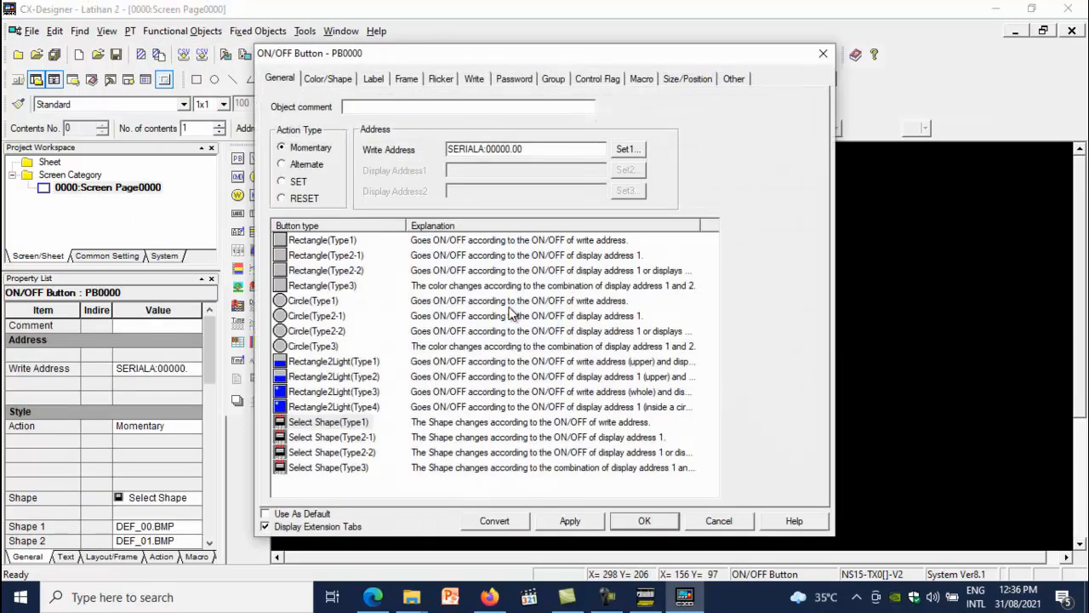
{"action": "left_click", "coordinate": [635, 148]}
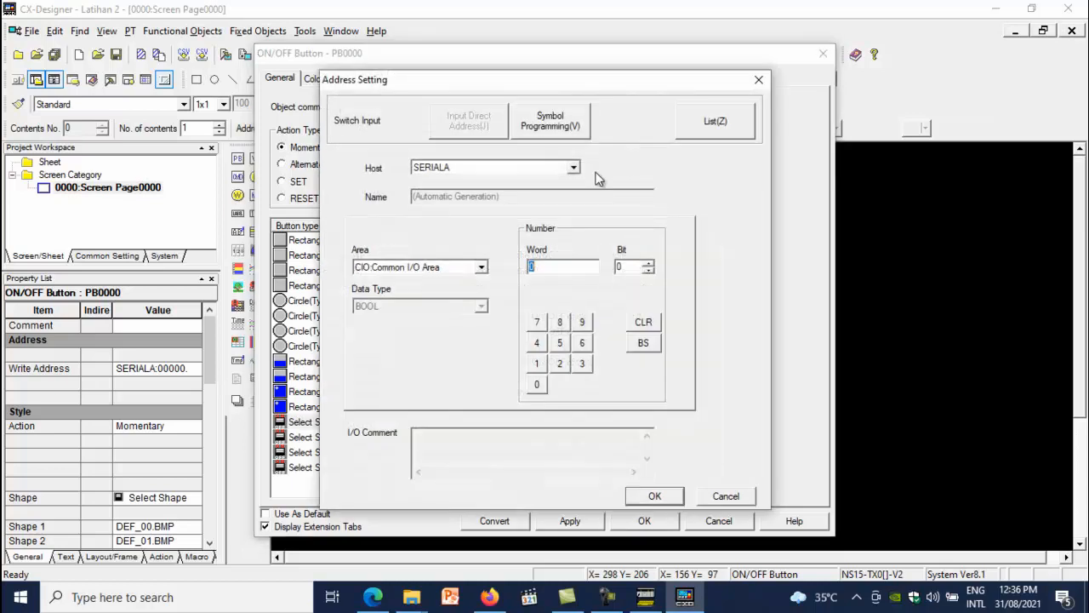
{"action": "left_click", "coordinate": [482, 267]}
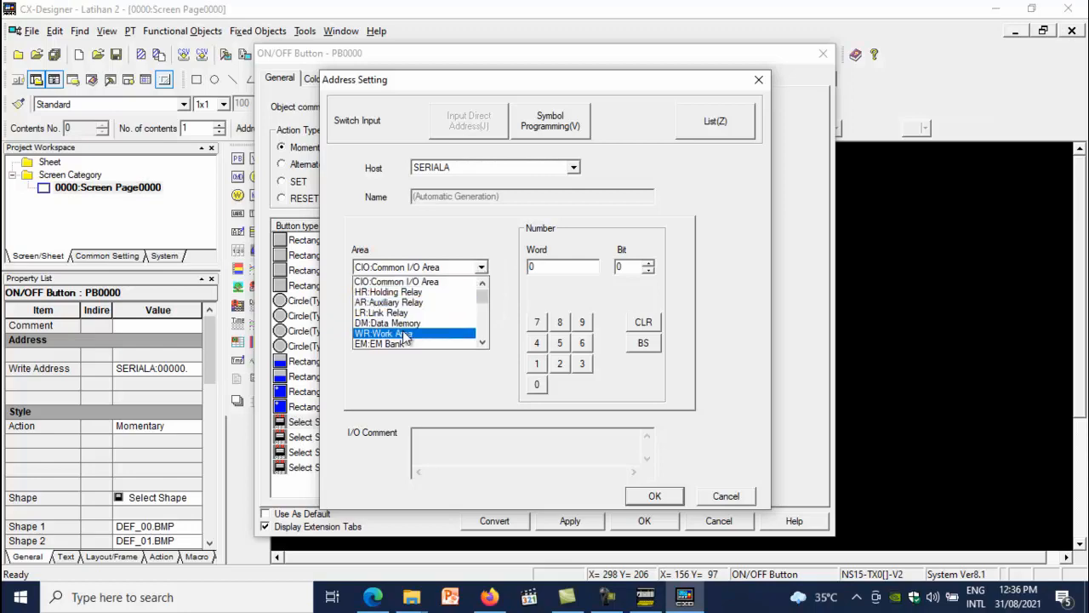
{"action": "left_click", "coordinate": [397, 333]}
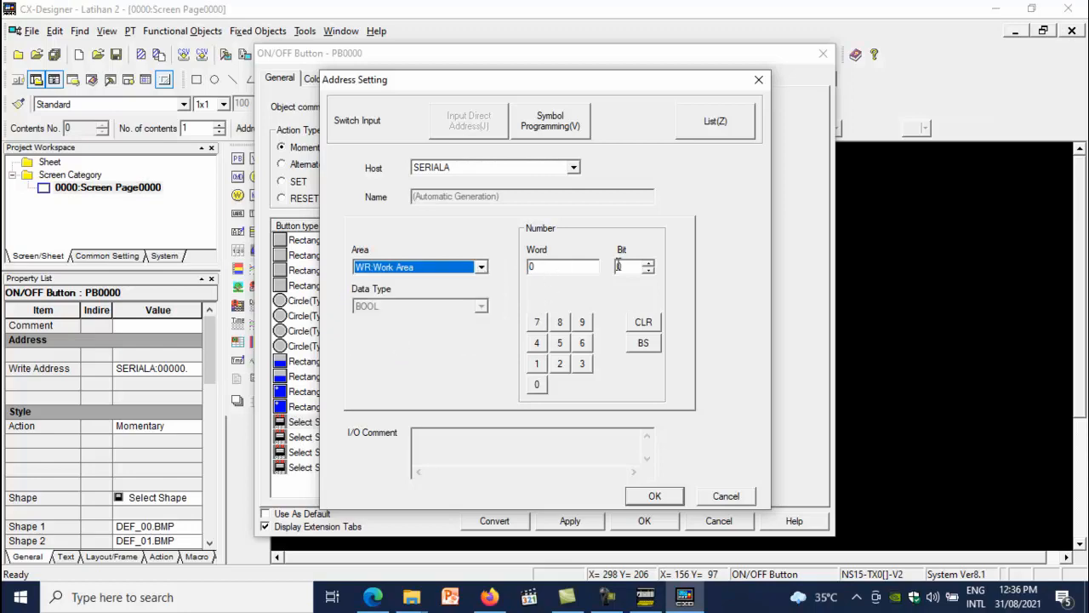
{"action": "left_click", "coordinate": [655, 497]}
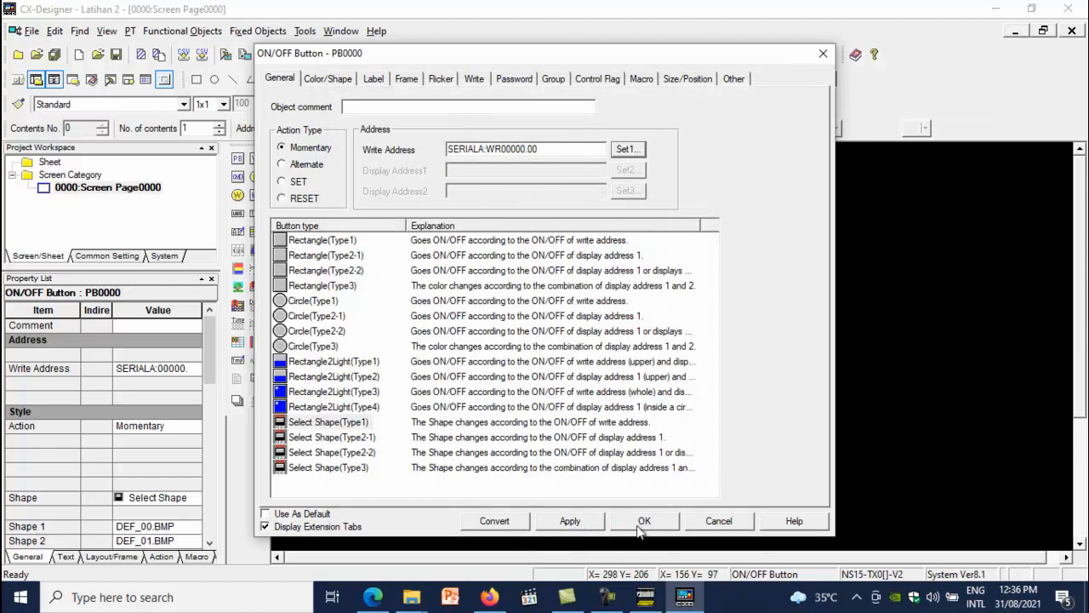
Give the button the green Push_Button(Circle) shape pair and stretch its top edge upward
{"action": "left_click", "coordinate": [332, 79]}
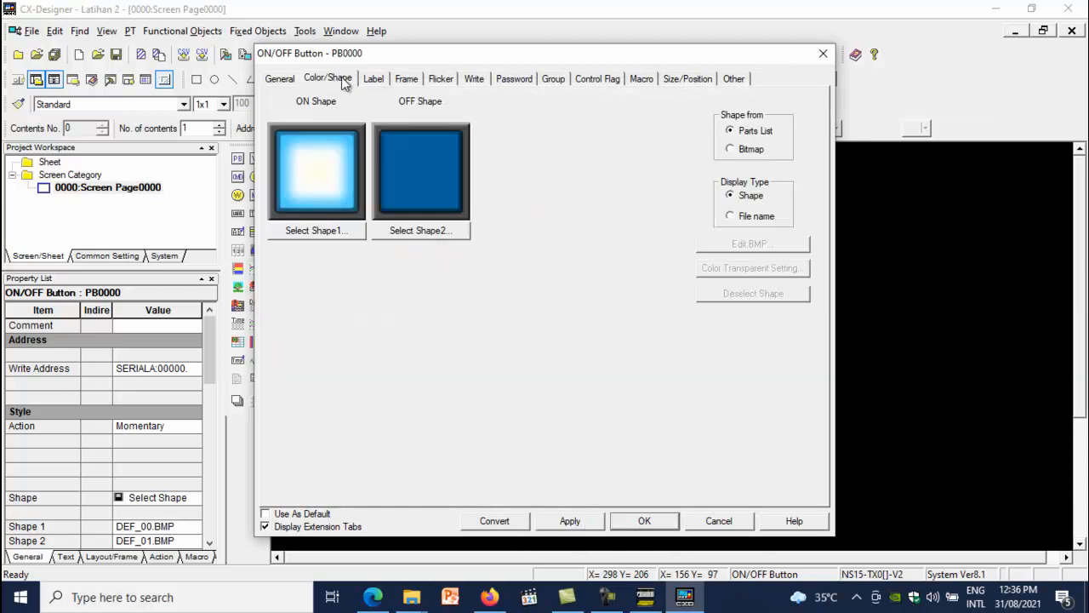
{"action": "left_click", "coordinate": [318, 231]}
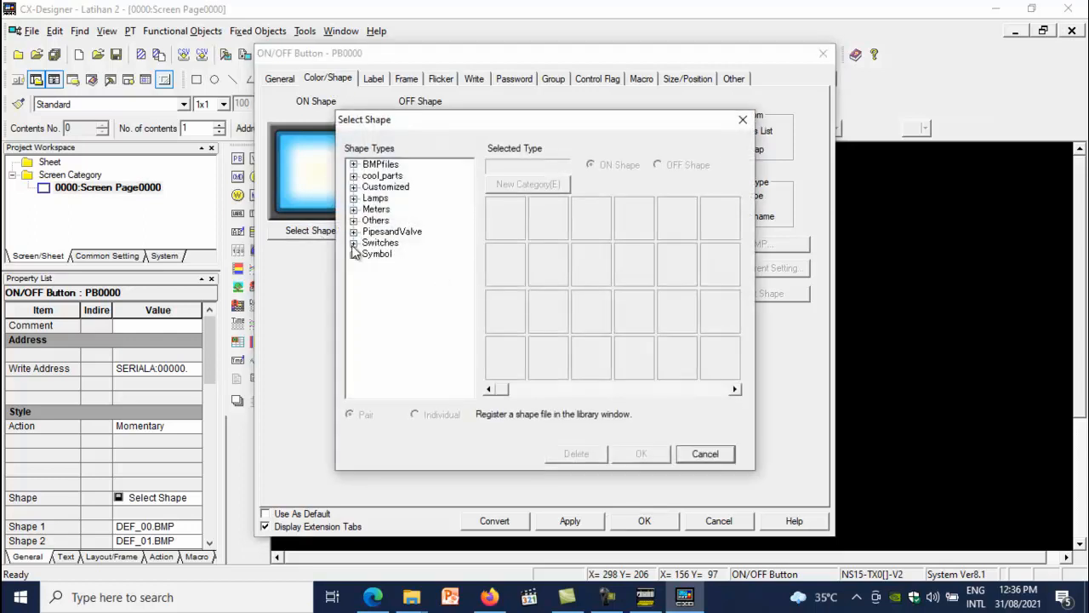
{"action": "left_click", "coordinate": [353, 243]}
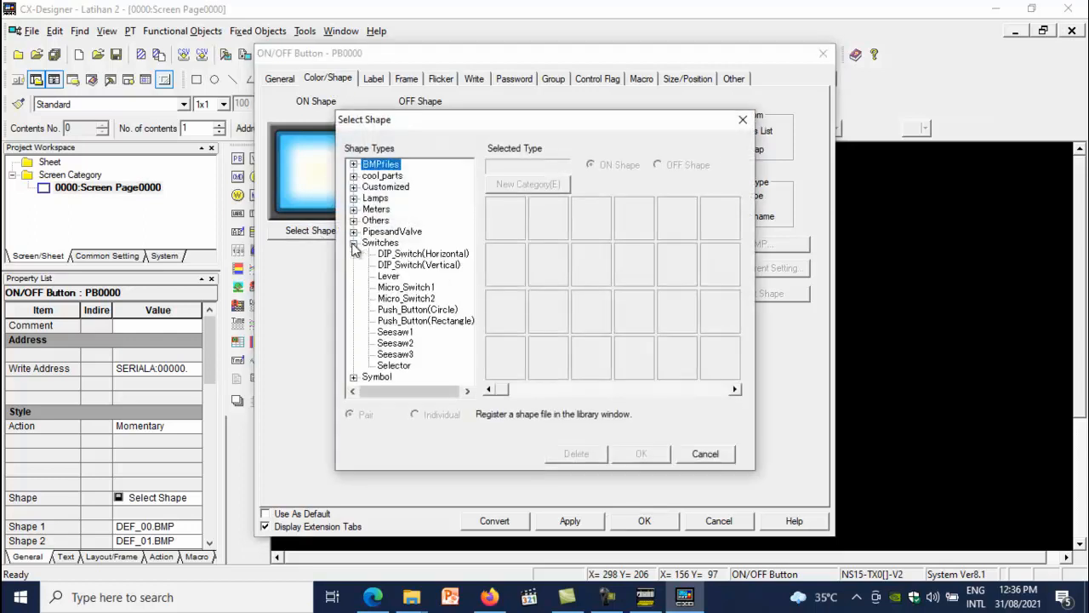
{"action": "left_click", "coordinate": [417, 309]}
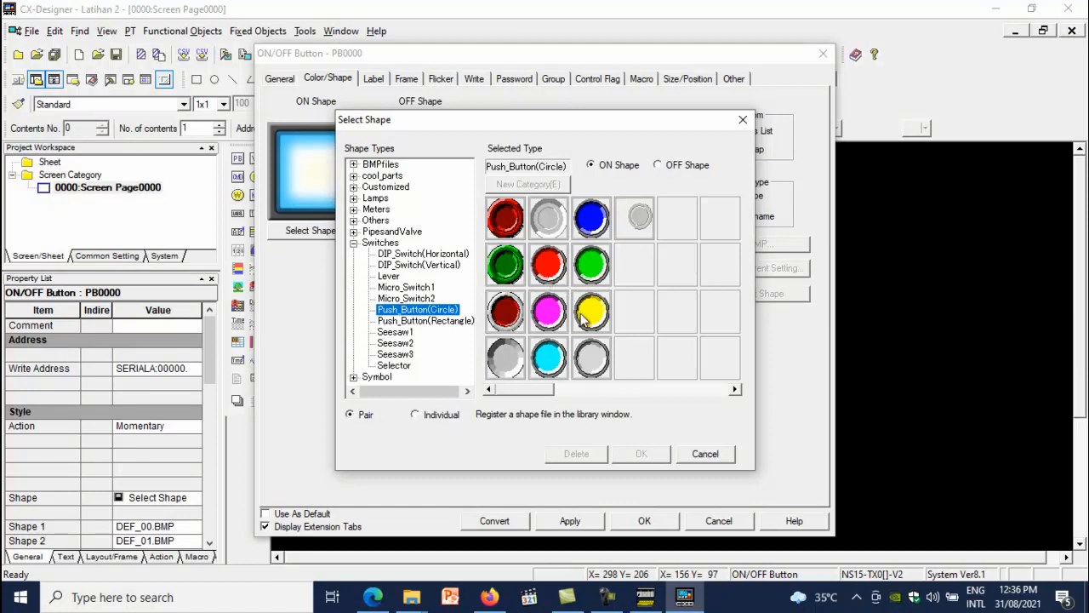
{"action": "left_click", "coordinate": [506, 270]}
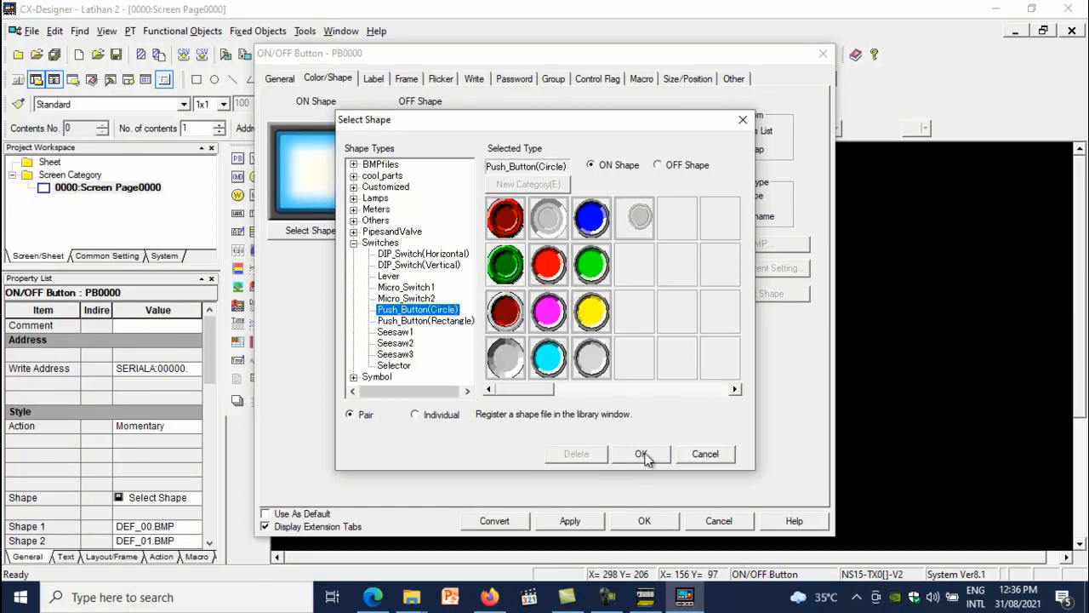
{"action": "left_click", "coordinate": [641, 454]}
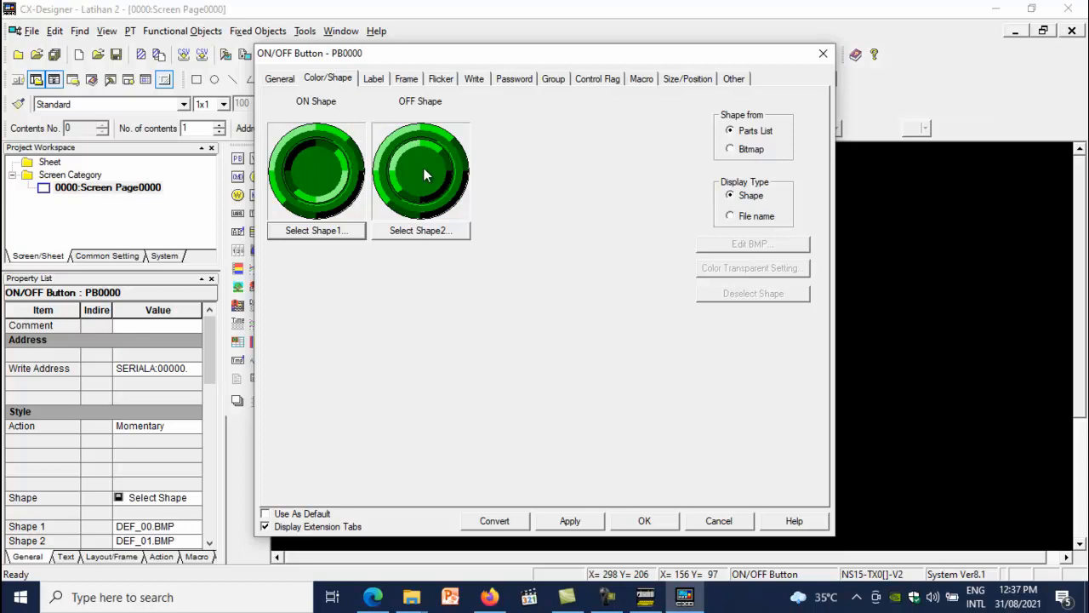
{"action": "left_click", "coordinate": [672, 521]}
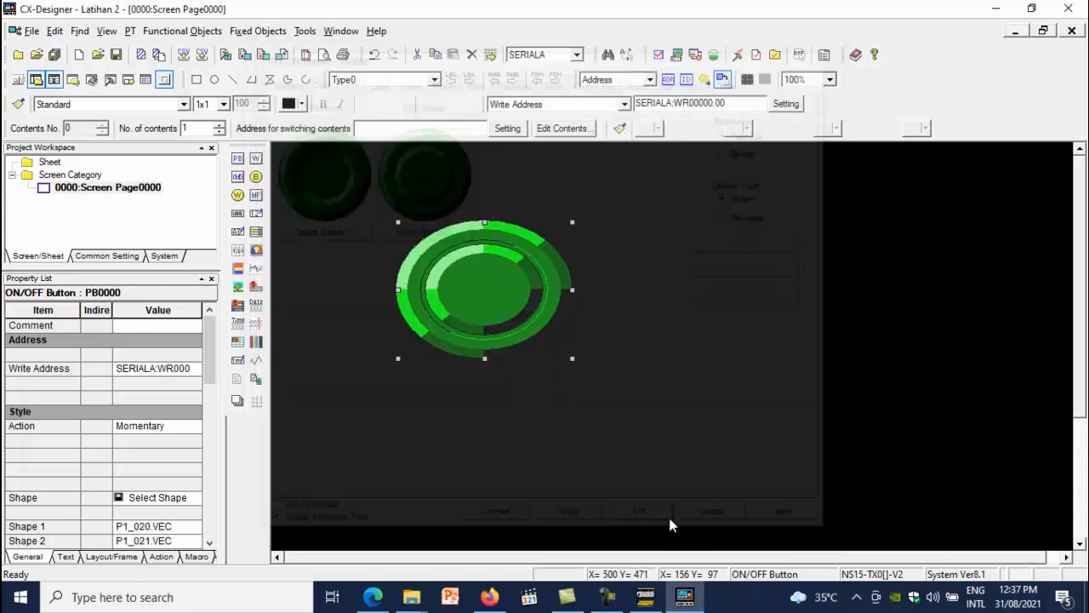
{"action": "left_click_drag", "start_coordinate": [486, 224], "coordinate": [486, 196]}
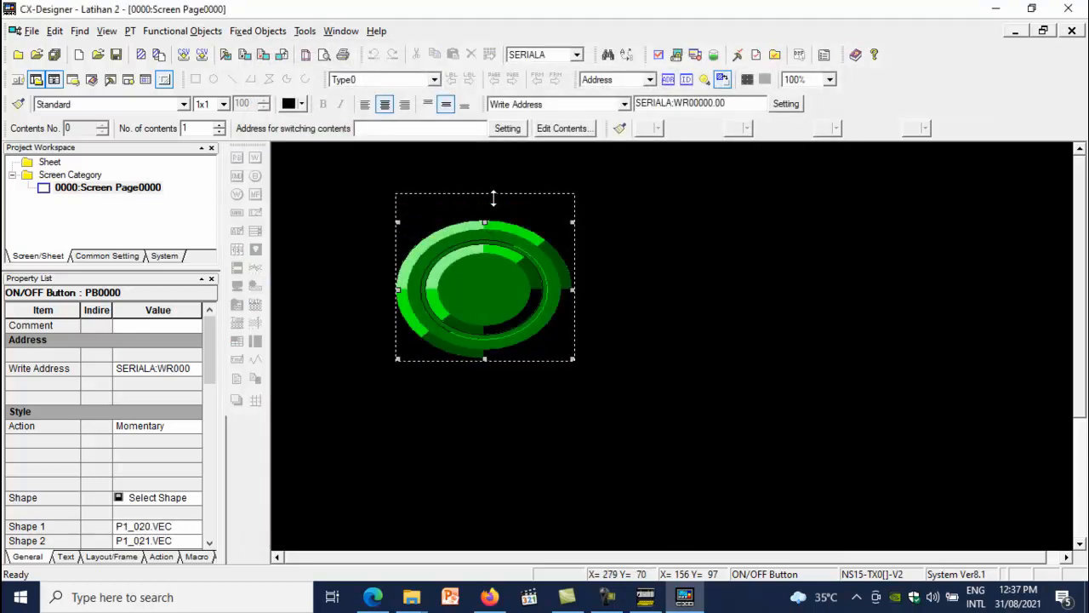
Draw a second ON/OFF button below the green one
{"action": "left_click", "coordinate": [182, 31]}
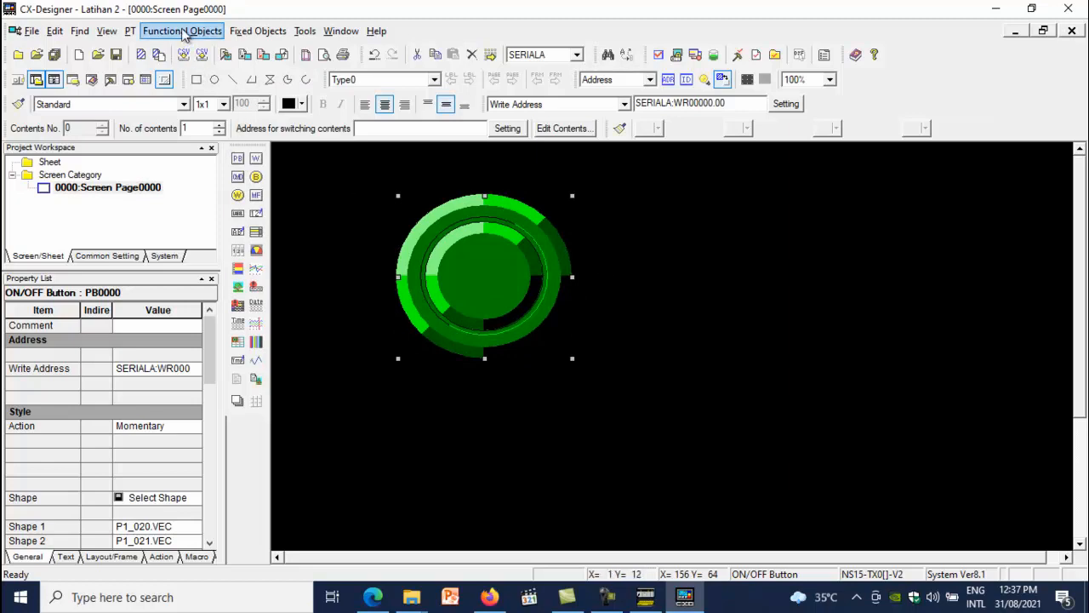
{"action": "left_click", "coordinate": [191, 48]}
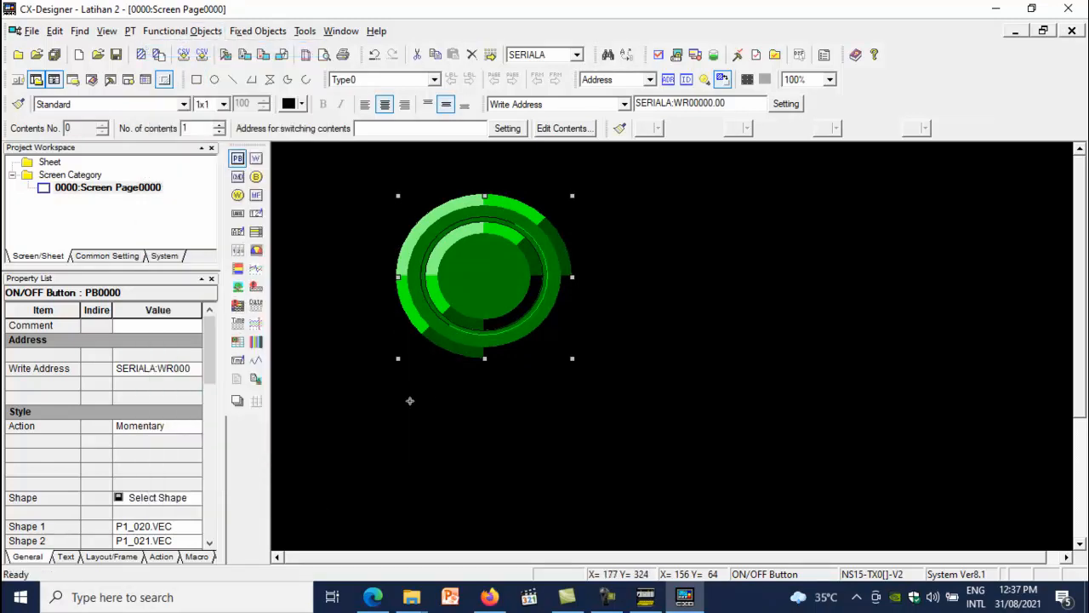
{"action": "left_click_drag", "start_coordinate": [392, 394], "coordinate": [578, 542]}
Set the second button's write address to the work area, WR00000.01
{"action": "double_click", "coordinate": [505, 490]}
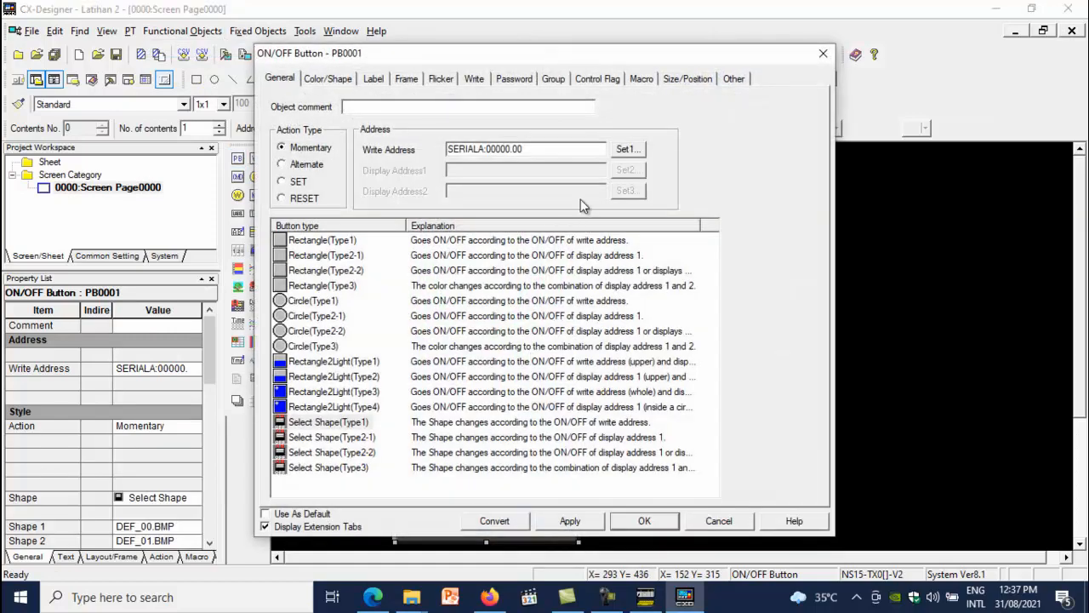
{"action": "left_click", "coordinate": [626, 150]}
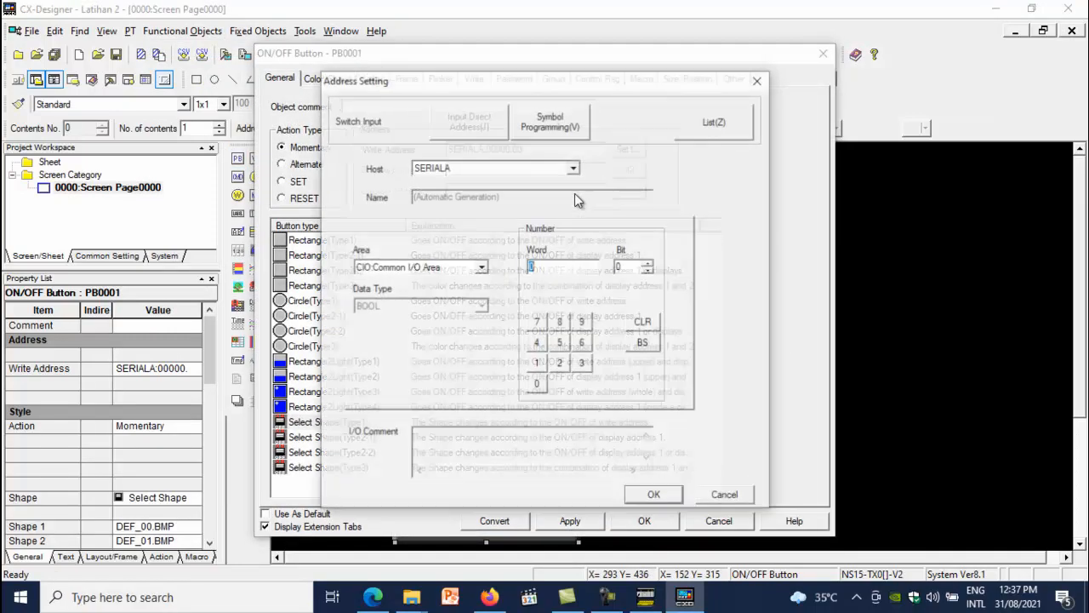
{"action": "left_click", "coordinate": [450, 267]}
{"action": "left_click", "coordinate": [407, 332]}
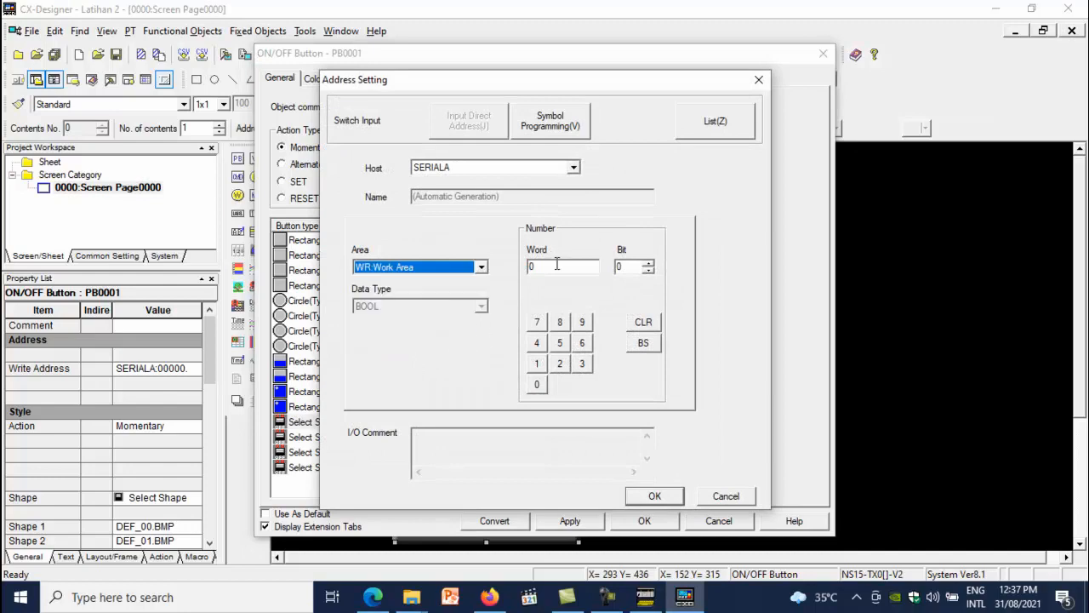
{"action": "left_click", "coordinate": [630, 266]}
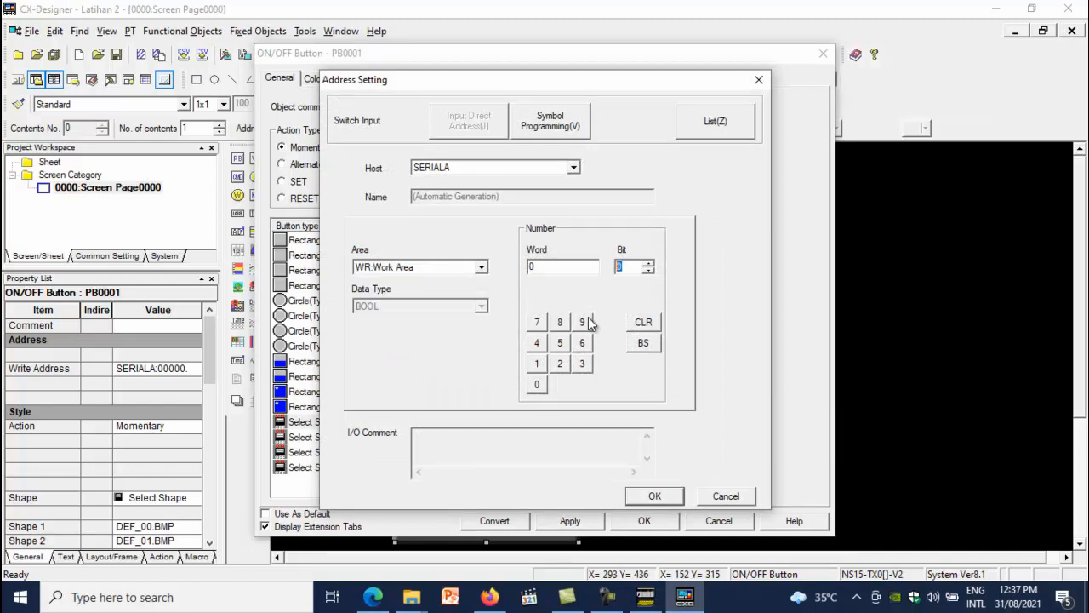
{"action": "type", "text": "1"}
{"action": "left_click", "coordinate": [650, 496]}
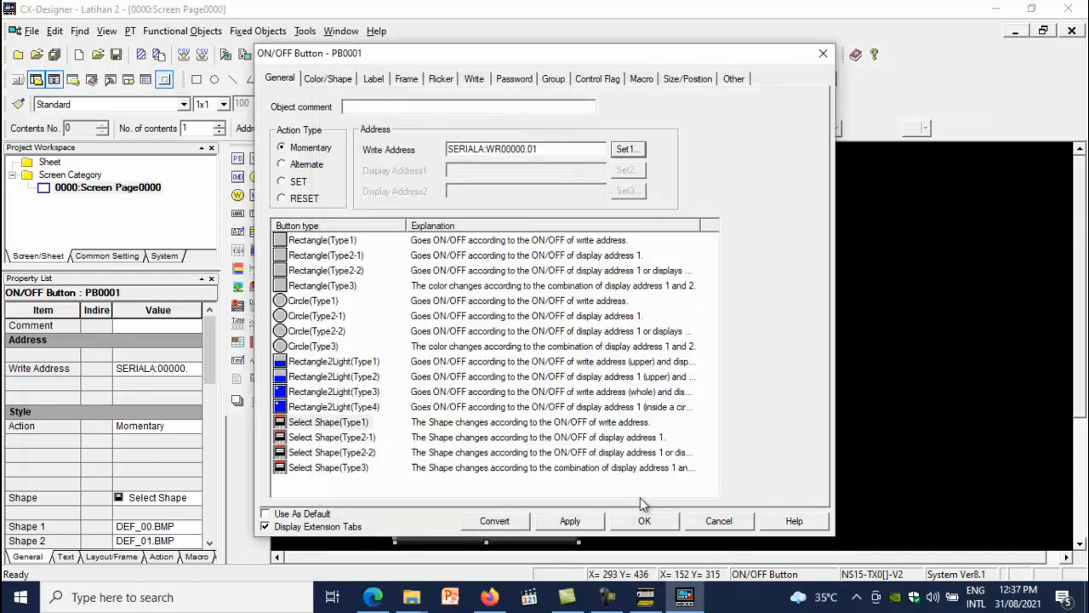
Give the second button the red Push_Button(Circle) shape pair
{"action": "left_click", "coordinate": [326, 79]}
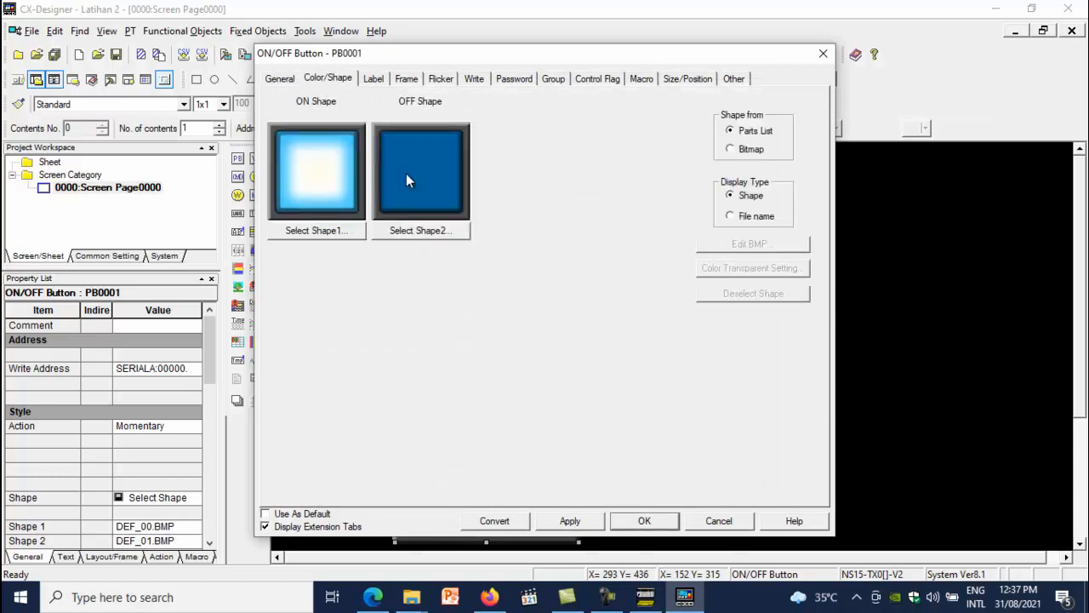
{"action": "left_click", "coordinate": [345, 235]}
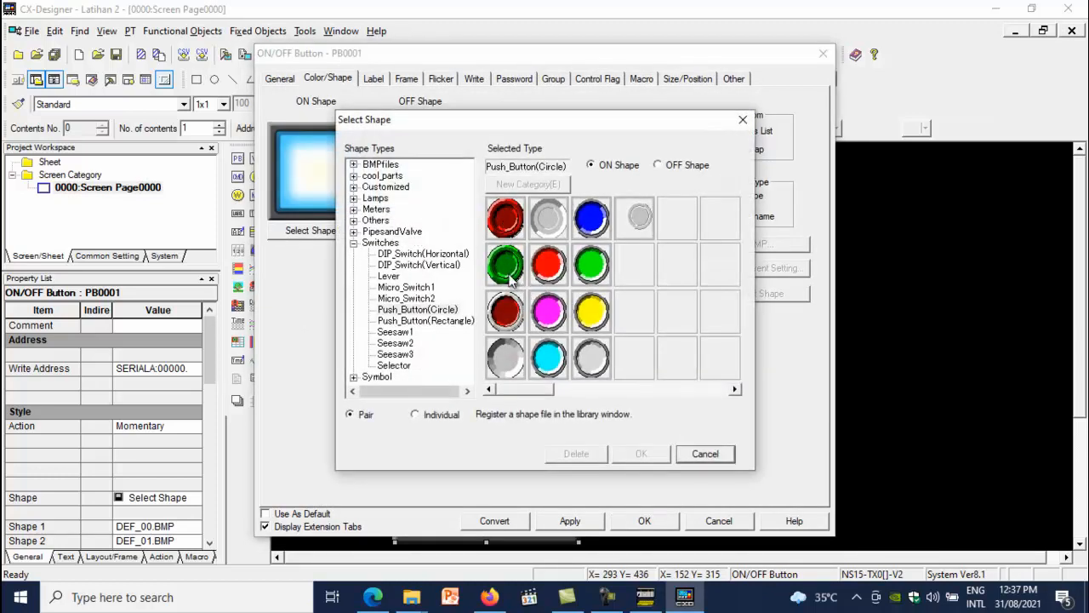
{"action": "left_click", "coordinate": [509, 223]}
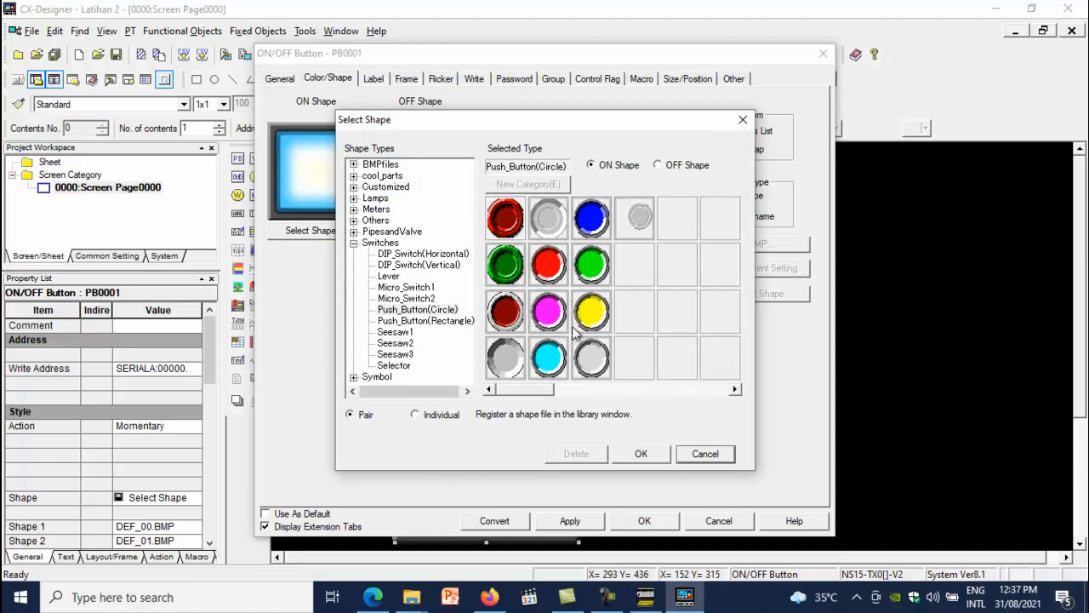
{"action": "left_click", "coordinate": [652, 455]}
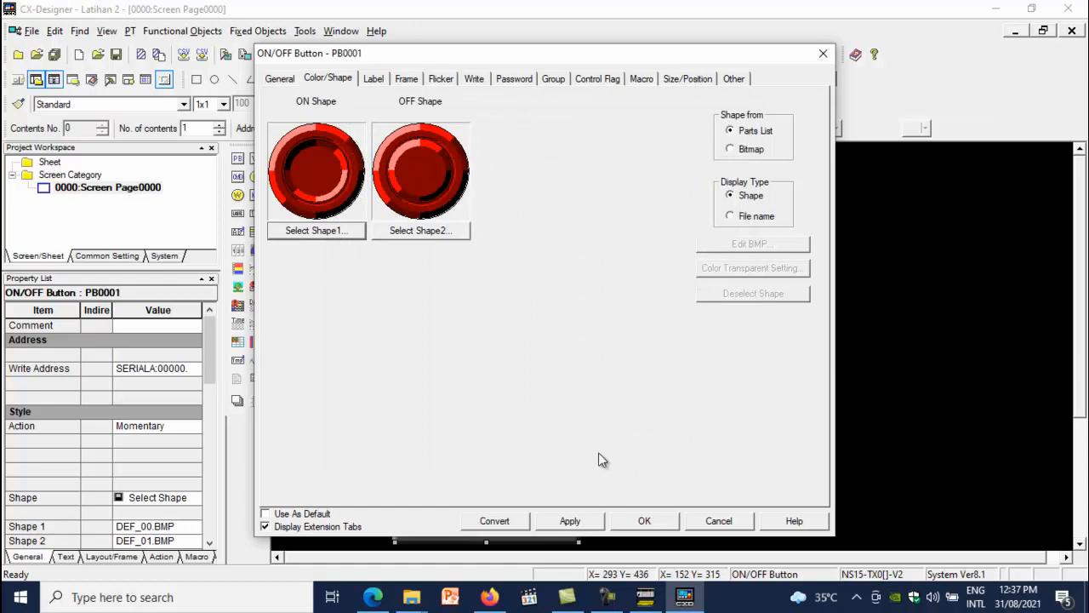
{"action": "left_click", "coordinate": [644, 523]}
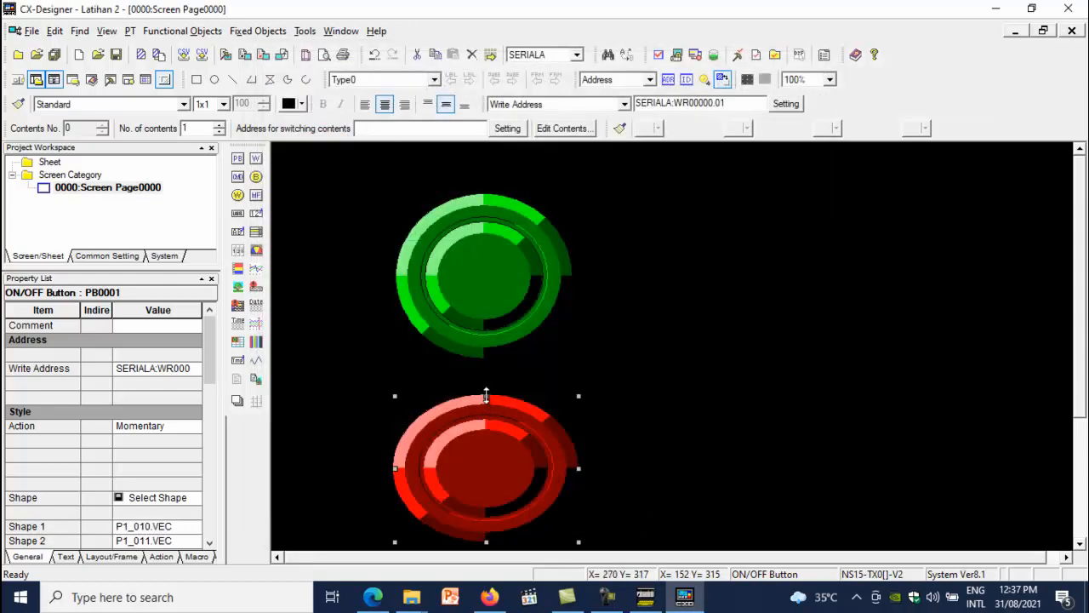
Adjust the red button's size and position beneath the green button
{"action": "left_click_drag", "start_coordinate": [486, 394], "coordinate": [486, 382]}
{"action": "left_click", "coordinate": [700, 400]}
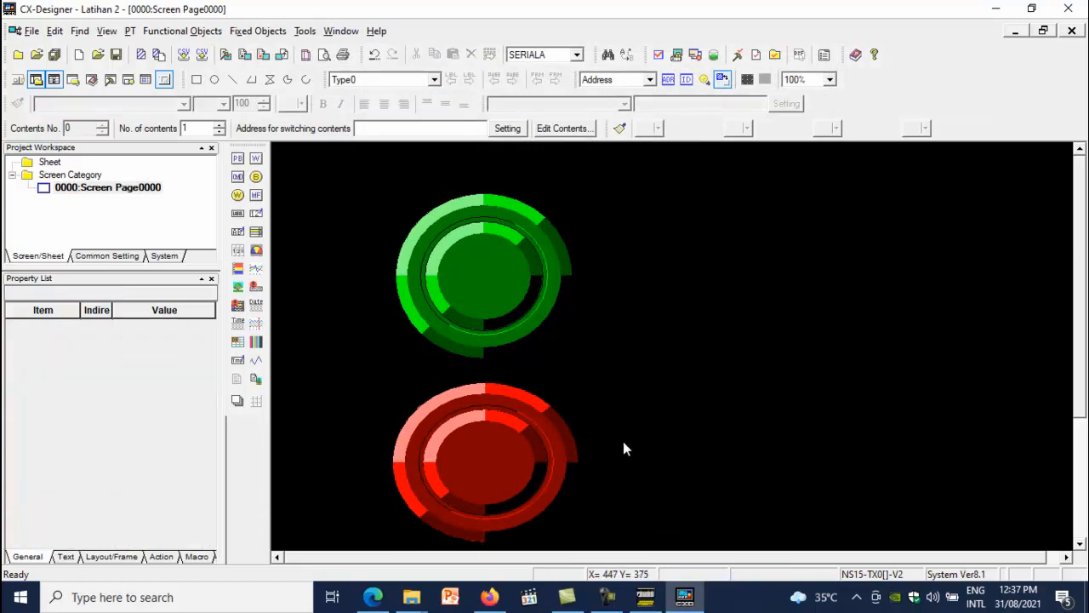
{"action": "left_click", "coordinate": [505, 449]}
{"action": "left_click_drag", "start_coordinate": [505, 448], "coordinate": [514, 440]}
{"action": "left_click", "coordinate": [606, 477]}
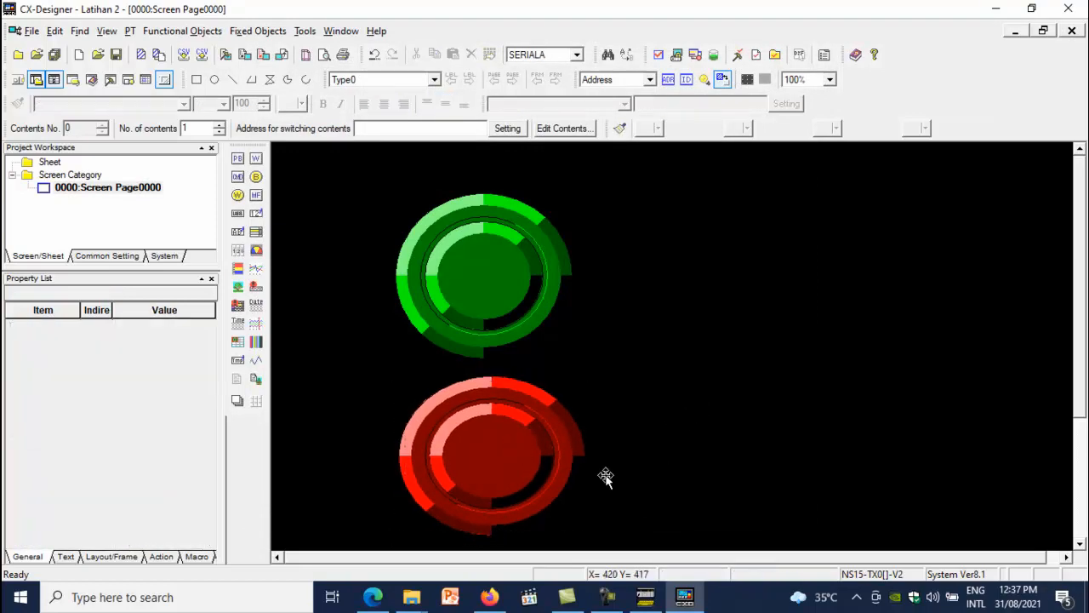
Label the red button STOP
{"action": "double_click", "coordinate": [511, 468]}
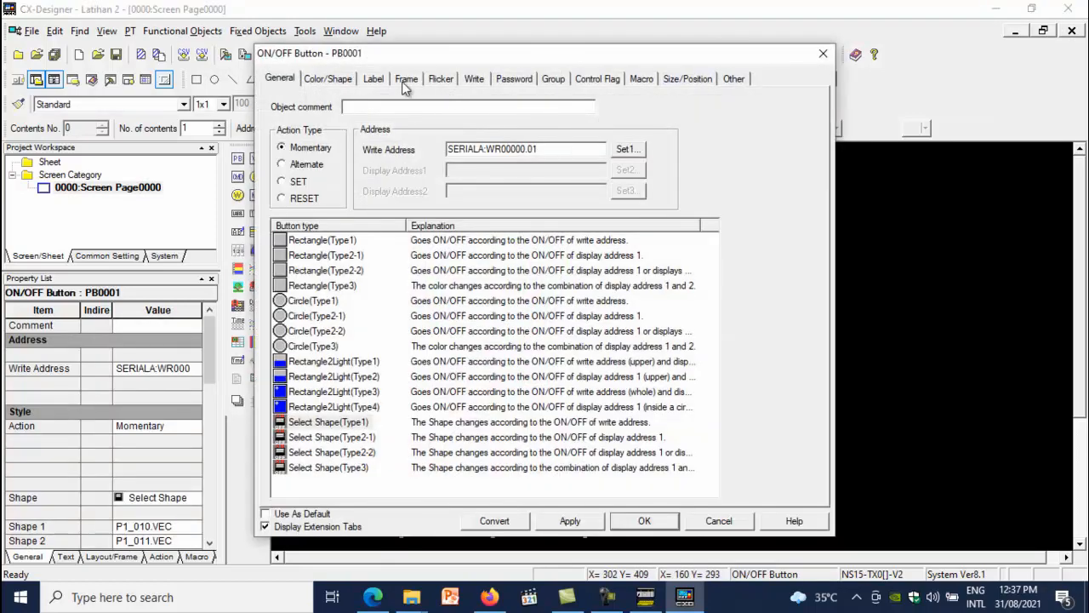
{"action": "left_click", "coordinate": [375, 79]}
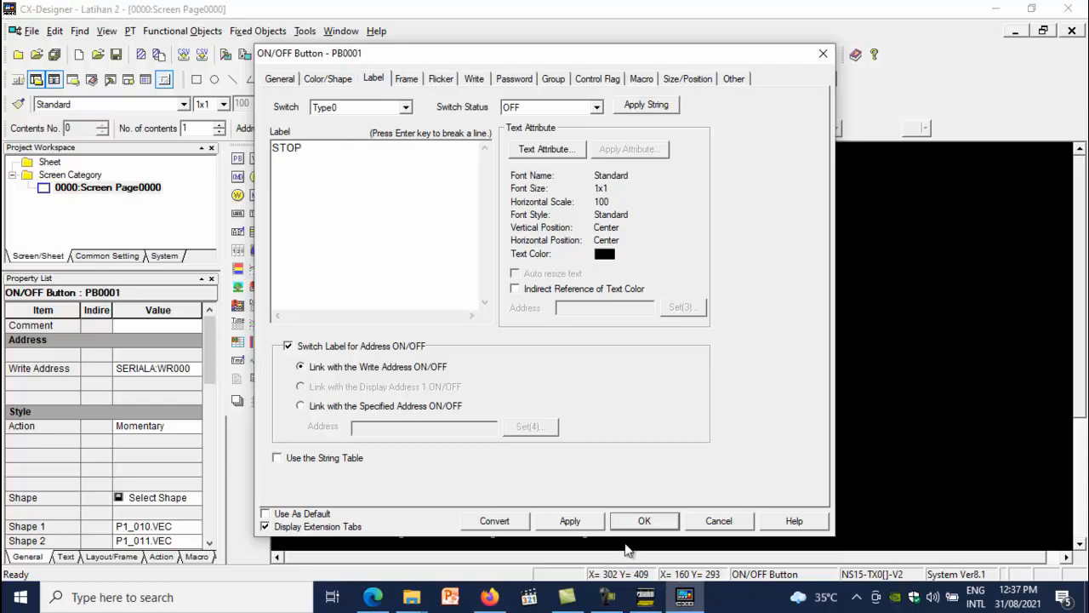
{"action": "left_click", "coordinate": [644, 521]}
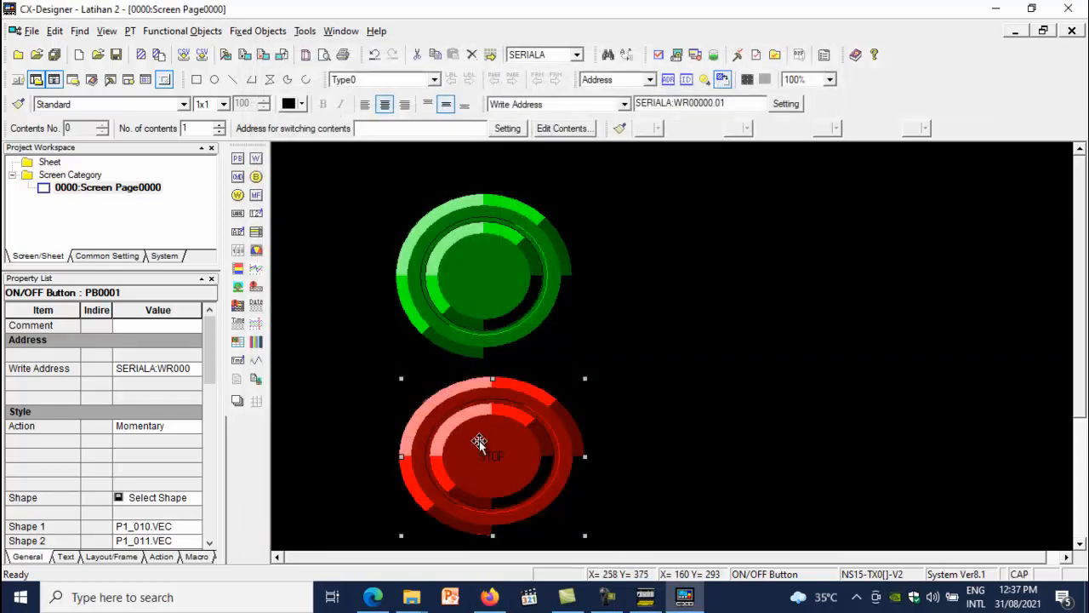
Label the green button START
{"action": "left_click", "coordinate": [495, 280]}
{"action": "double_click", "coordinate": [495, 279]}
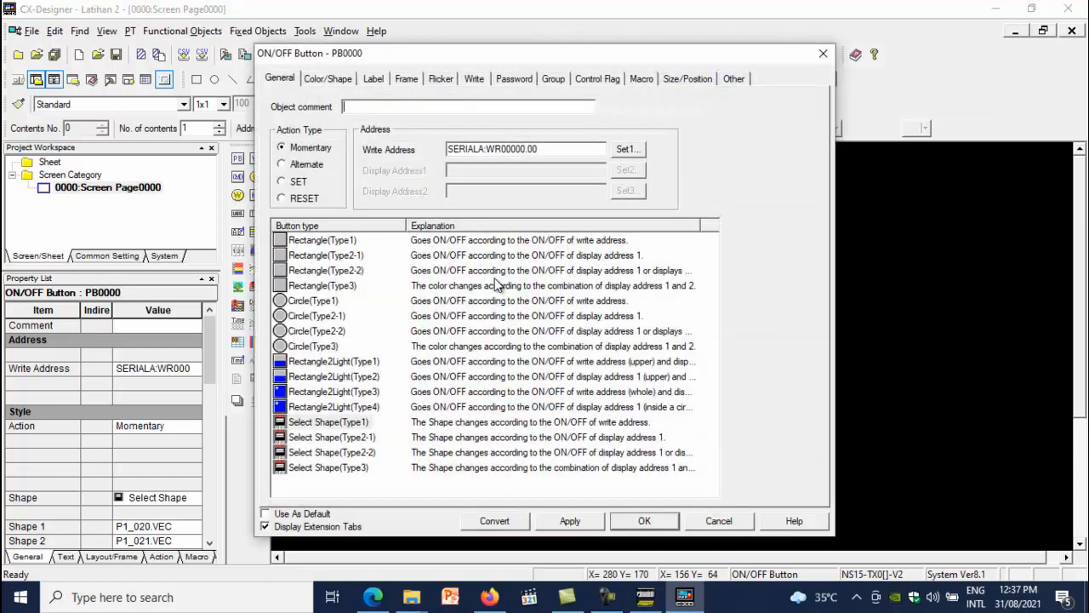
{"action": "left_click", "coordinate": [374, 78]}
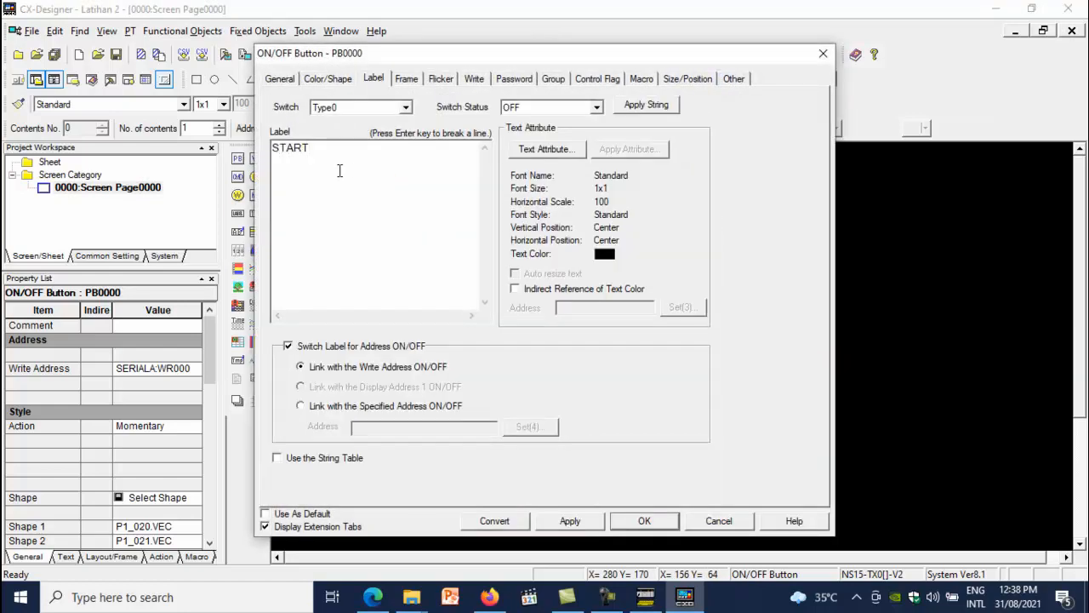
{"action": "left_click", "coordinate": [644, 521]}
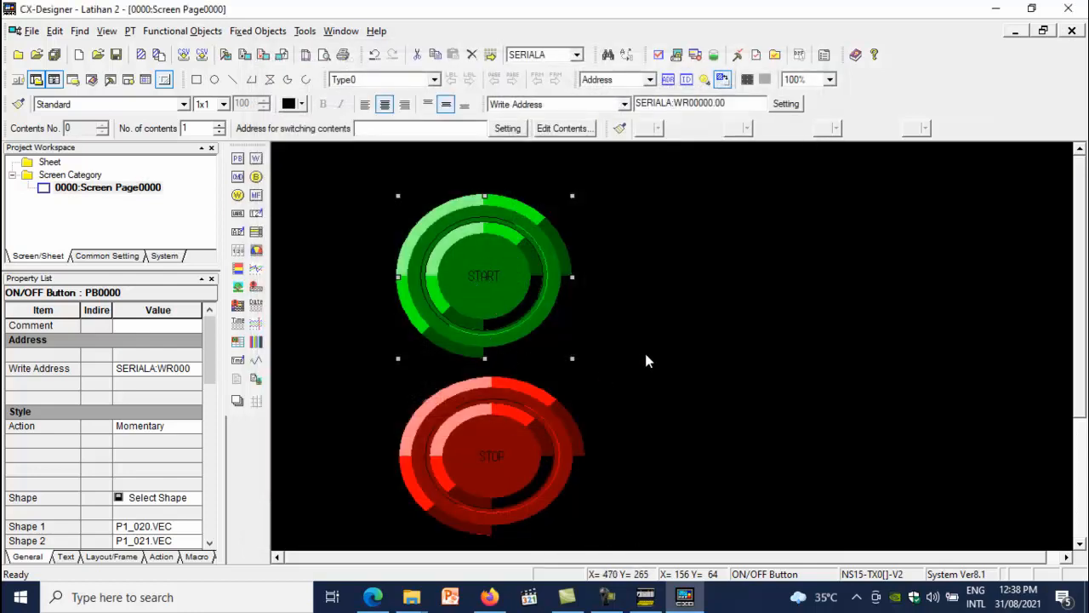
Draw a Bit Lamp object to the right of the two buttons
{"action": "left_click", "coordinate": [181, 31]}
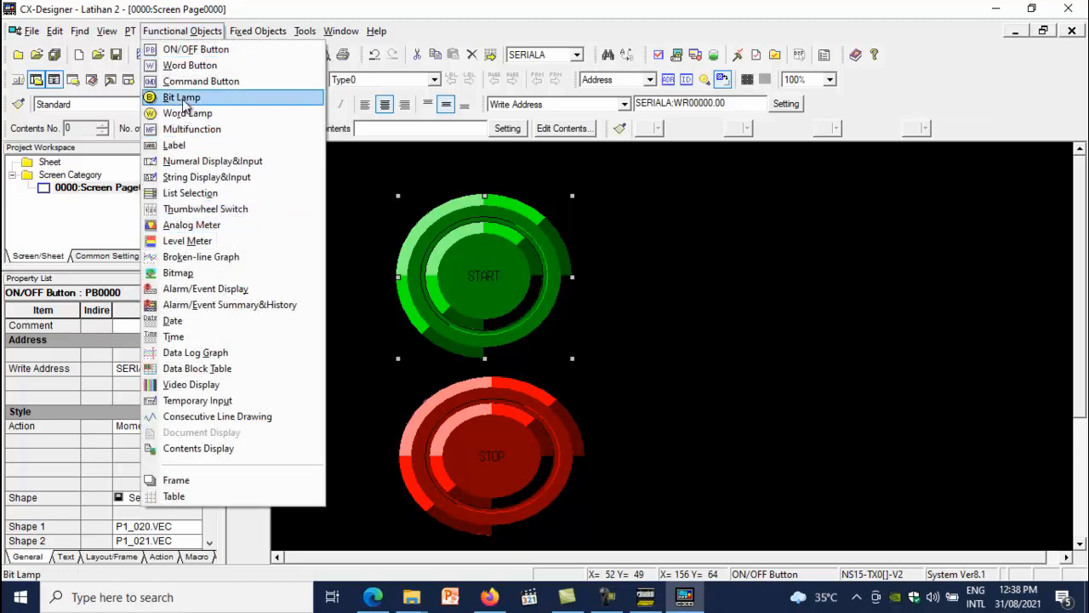
{"action": "left_click", "coordinate": [182, 97]}
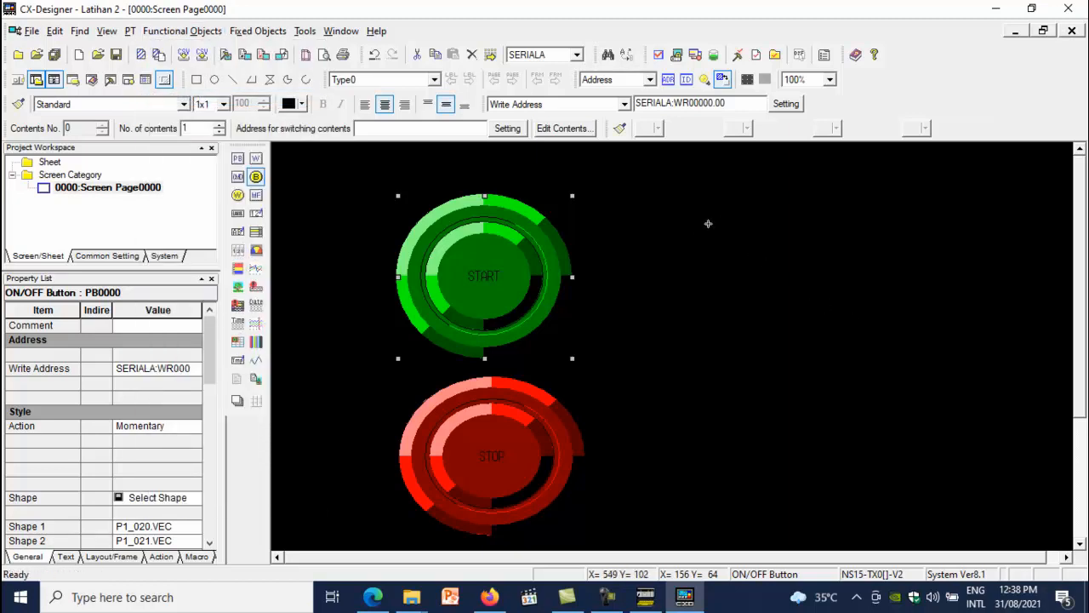
{"action": "left_click_drag", "start_coordinate": [703, 217], "coordinate": [1010, 498]}
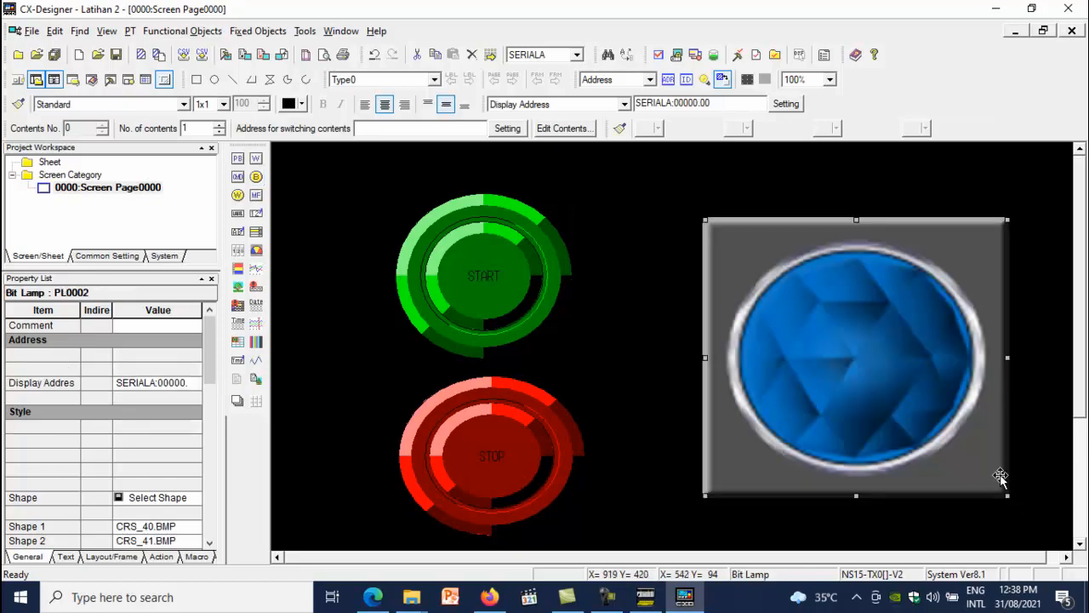
Set the bit lamp's display address to CIO word 100, bit 0 (00100.00)
{"action": "double_click", "coordinate": [888, 377]}
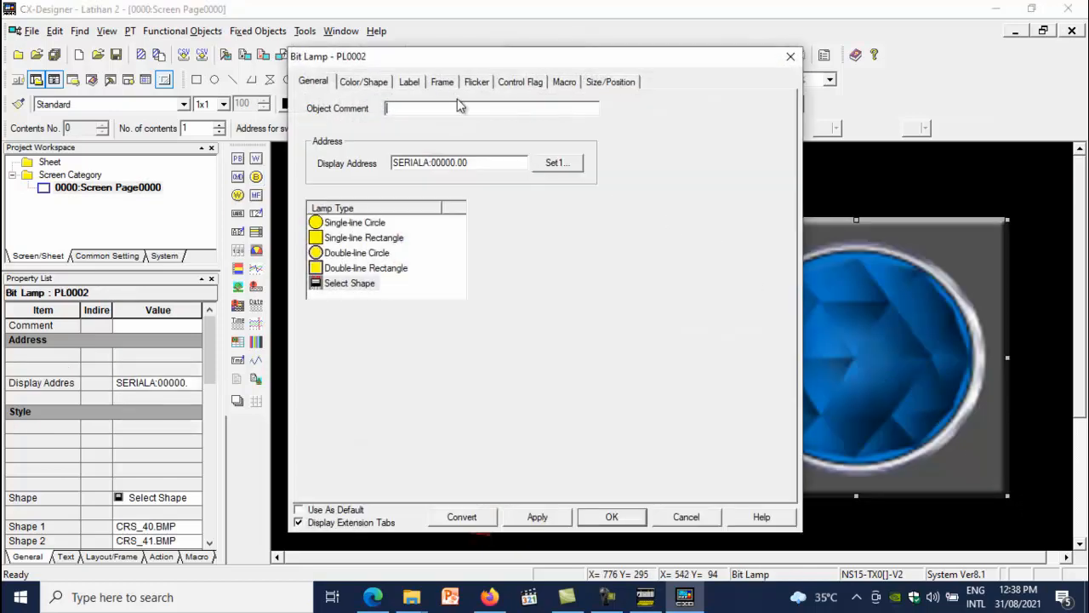
{"action": "left_click", "coordinate": [555, 169]}
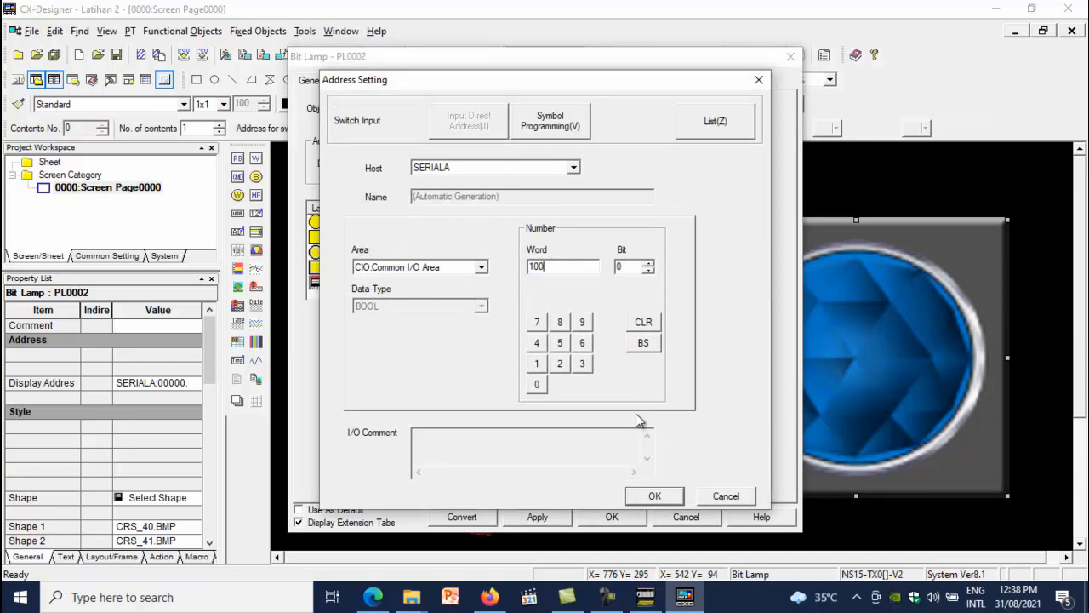
{"action": "left_click", "coordinate": [653, 497]}
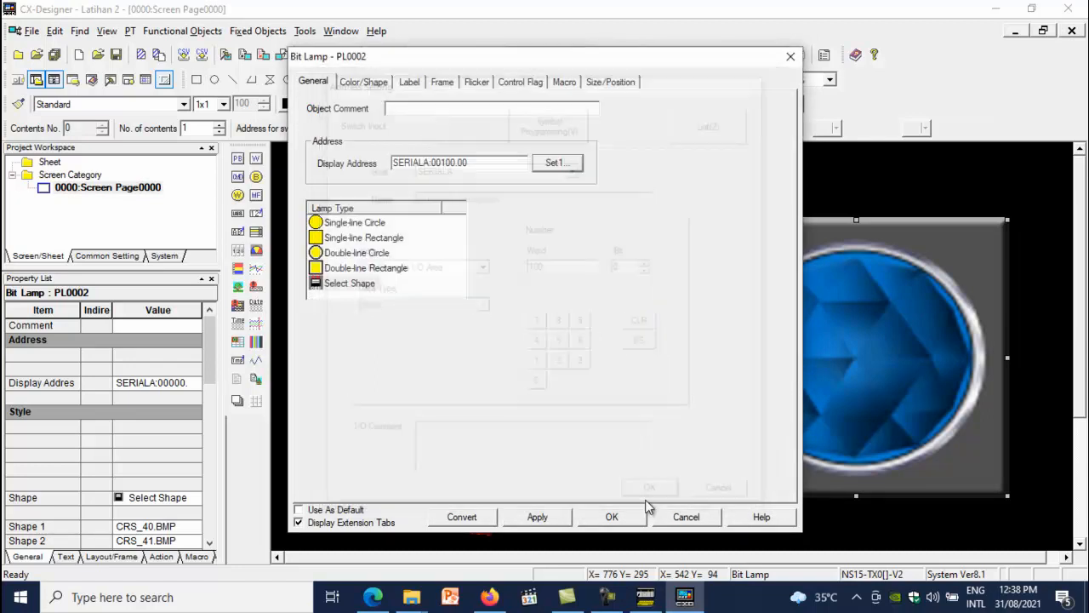
Give the lamp the green Octagon shape pair from the Lamps shape library and confirm the properties
{"action": "left_click", "coordinate": [364, 82]}
{"action": "left_click", "coordinate": [366, 223]}
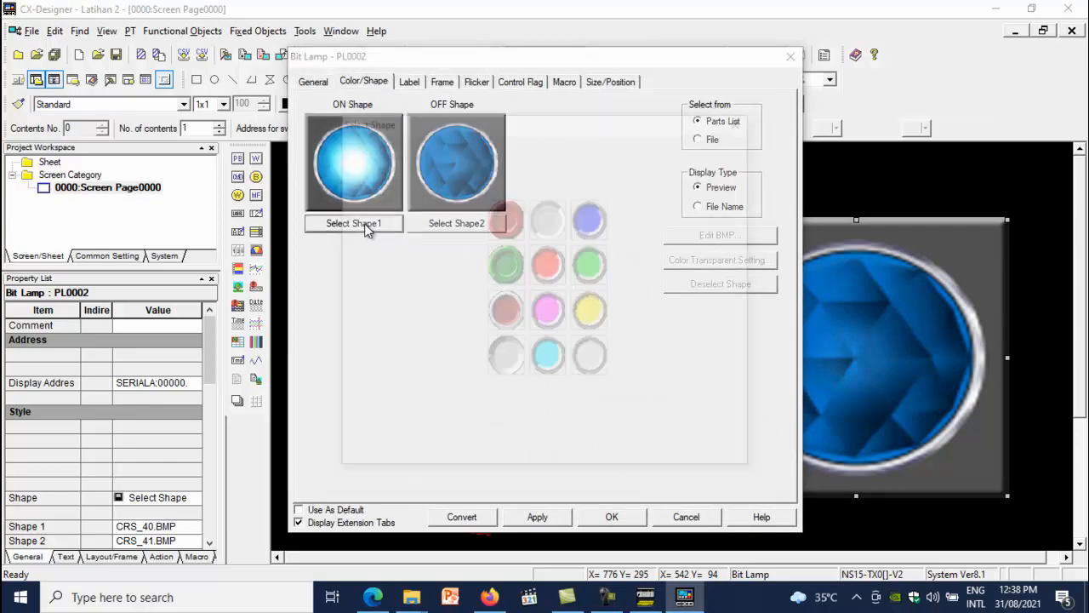
{"action": "left_click", "coordinate": [353, 242]}
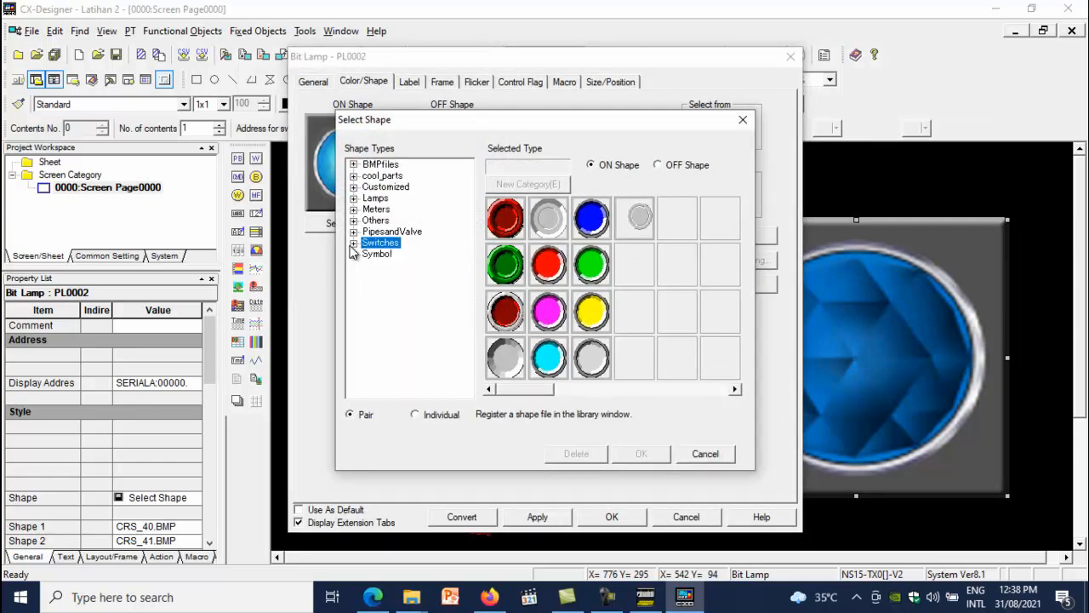
{"action": "left_click", "coordinate": [353, 199]}
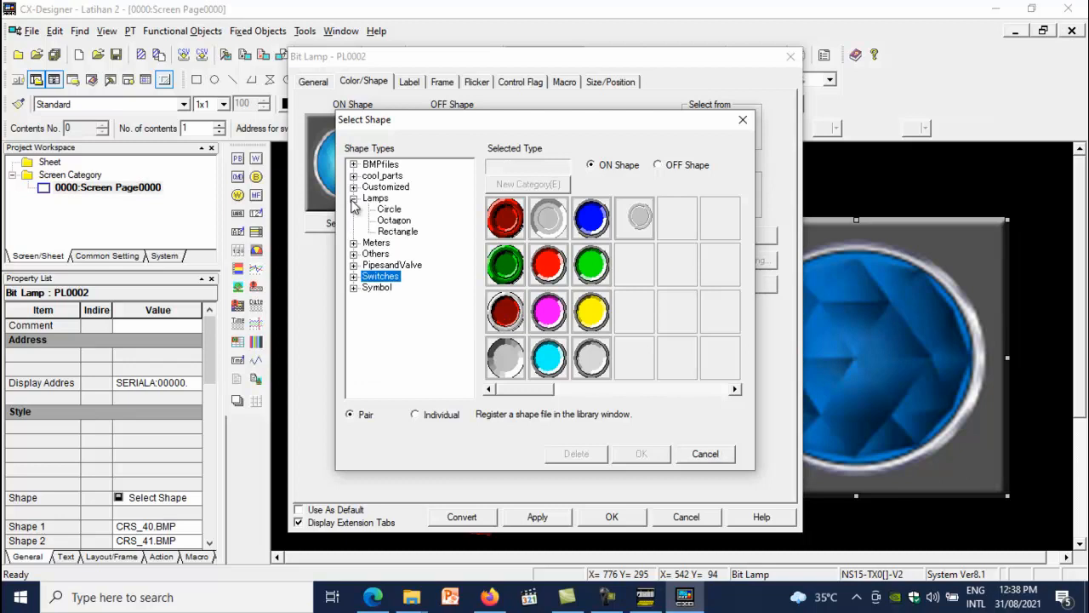
{"action": "left_click", "coordinate": [397, 221]}
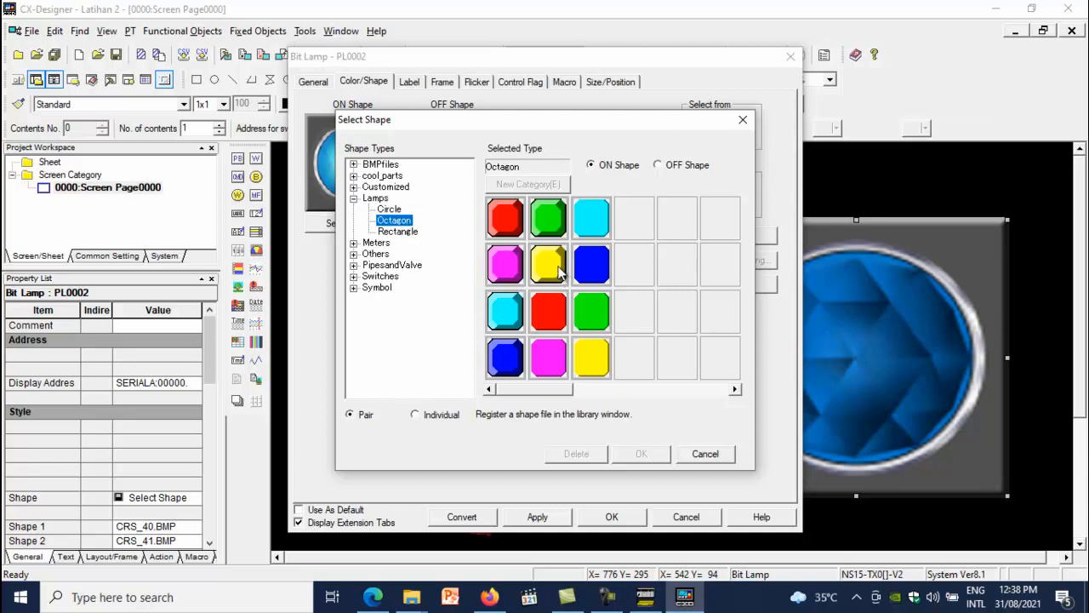
{"action": "left_click", "coordinate": [544, 227]}
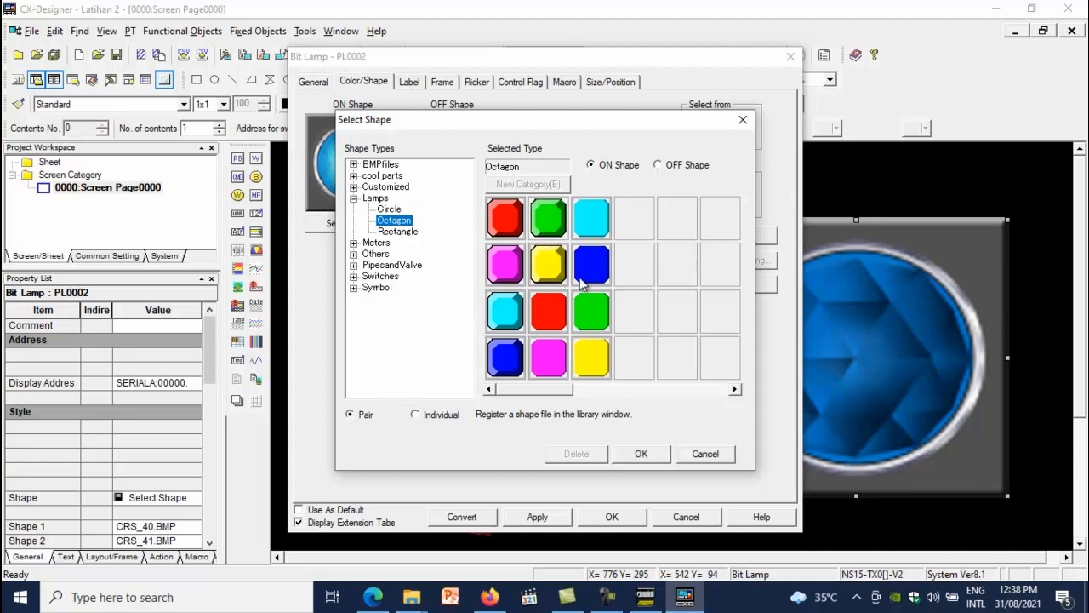
{"action": "left_click", "coordinate": [641, 453]}
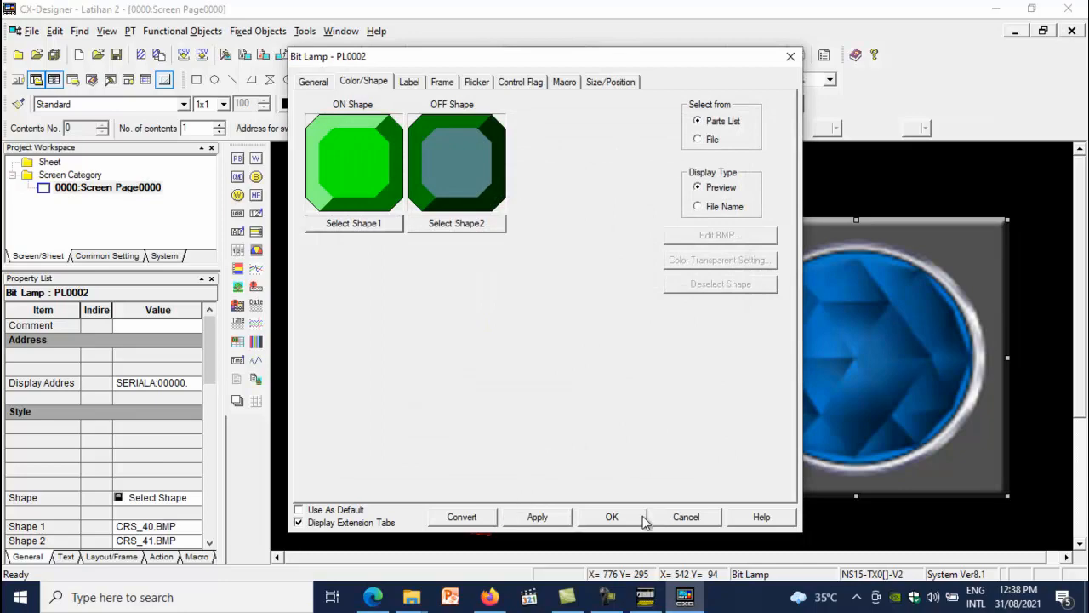
{"action": "left_click", "coordinate": [643, 520]}
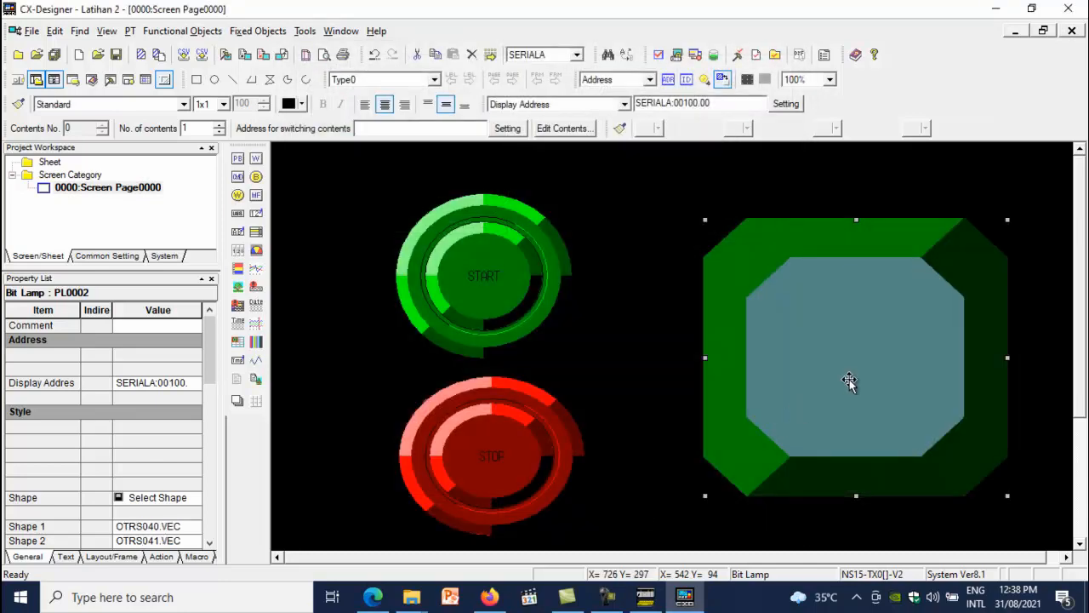
Label the lamp LAMPU
{"action": "double_click", "coordinate": [848, 384]}
{"action": "left_click", "coordinate": [407, 82]}
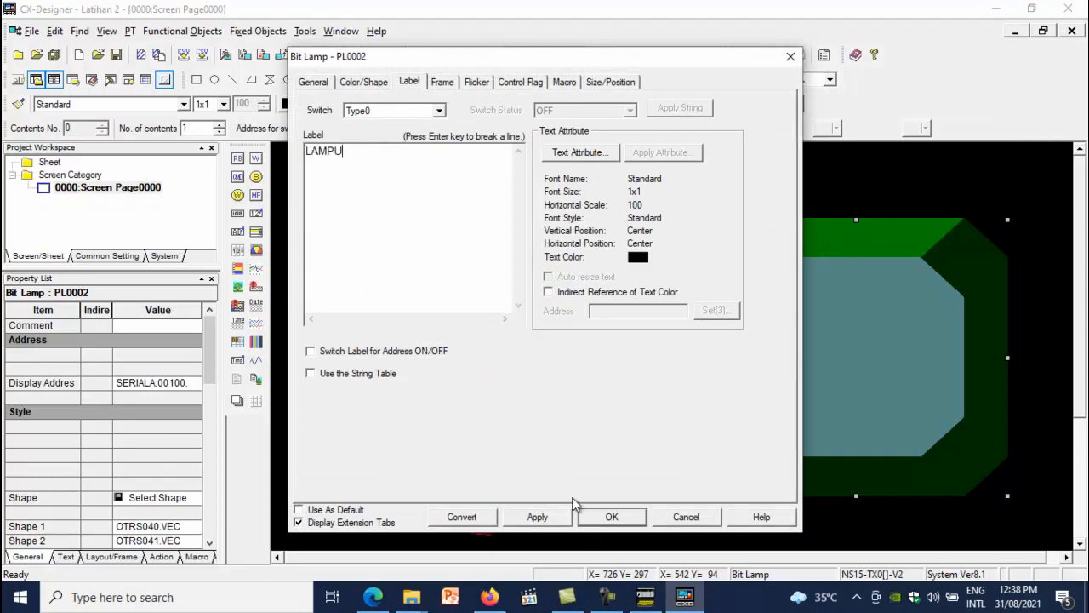
{"action": "left_click", "coordinate": [595, 521]}
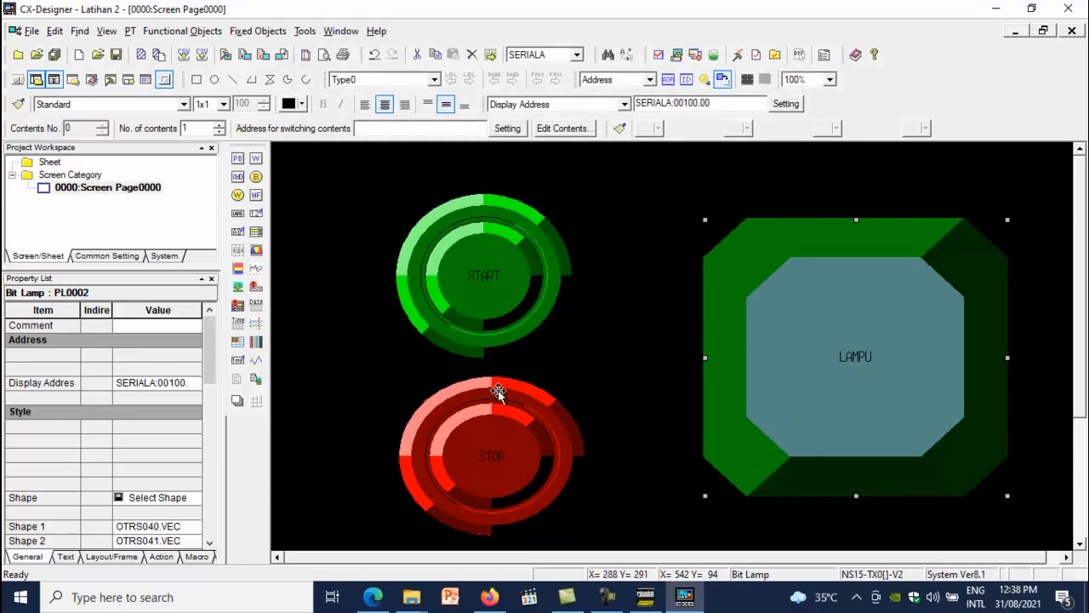
Compare the ladder program's addresses in CX-Programmer with the HMI objects
{"action": "left_click", "coordinate": [644, 600]}
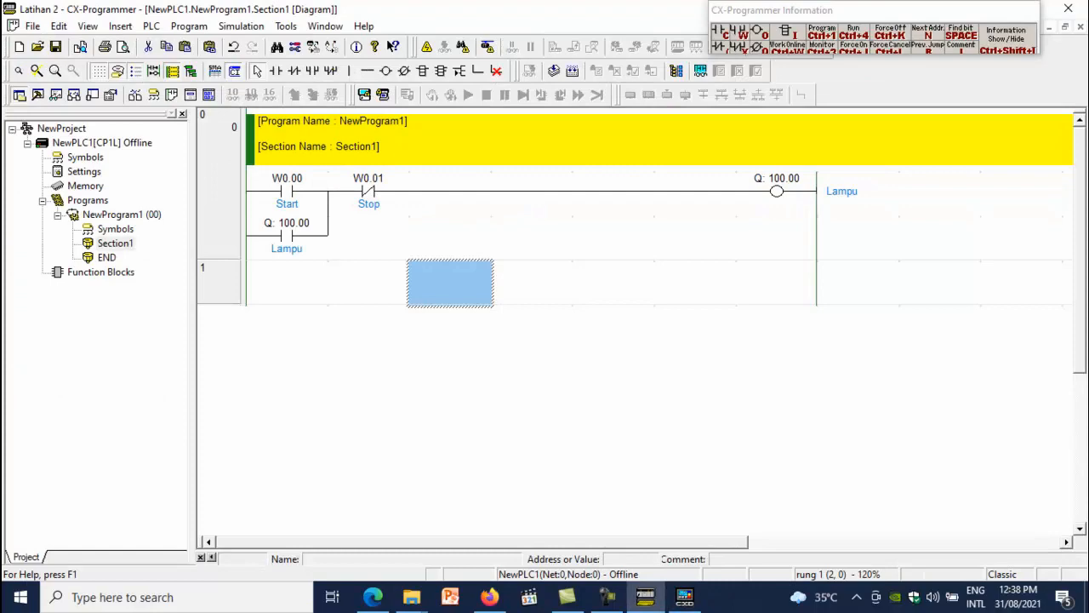
{"action": "left_click", "coordinate": [685, 597]}
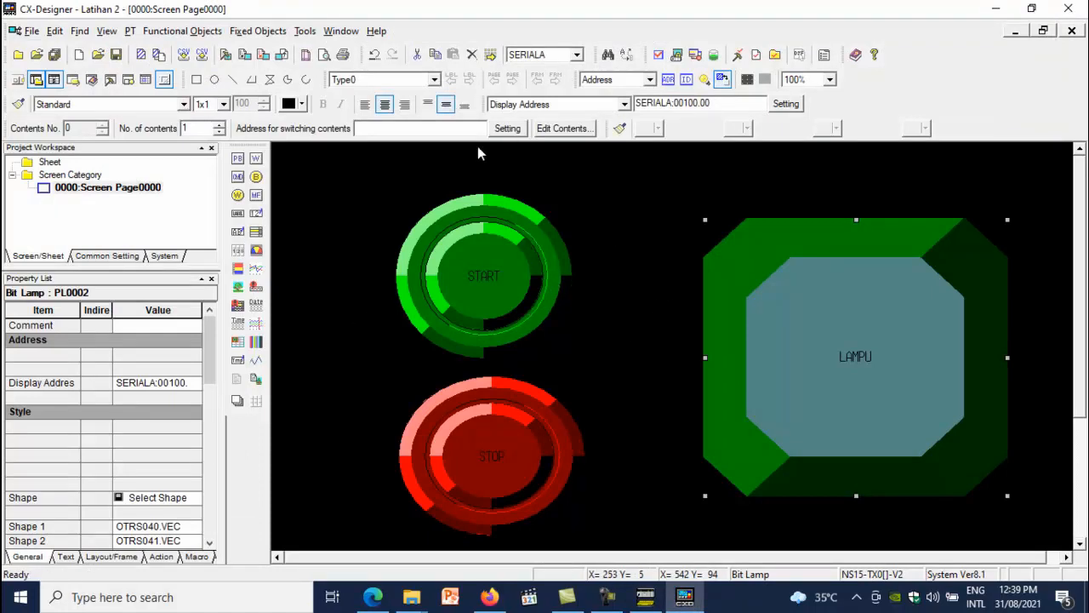
{"action": "left_click", "coordinate": [647, 596]}
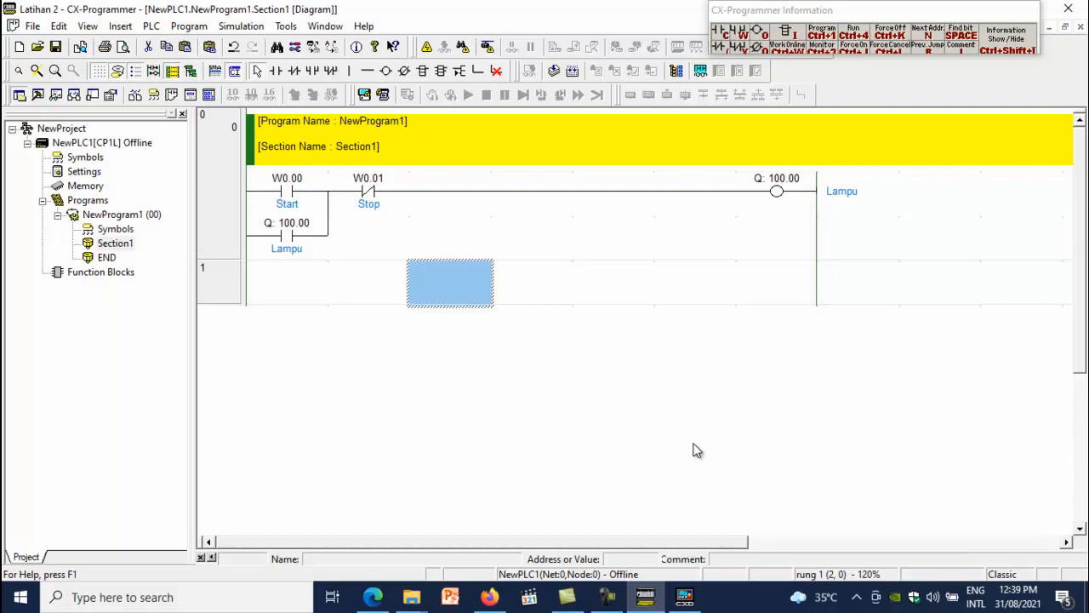
{"action": "left_click", "coordinate": [685, 597]}
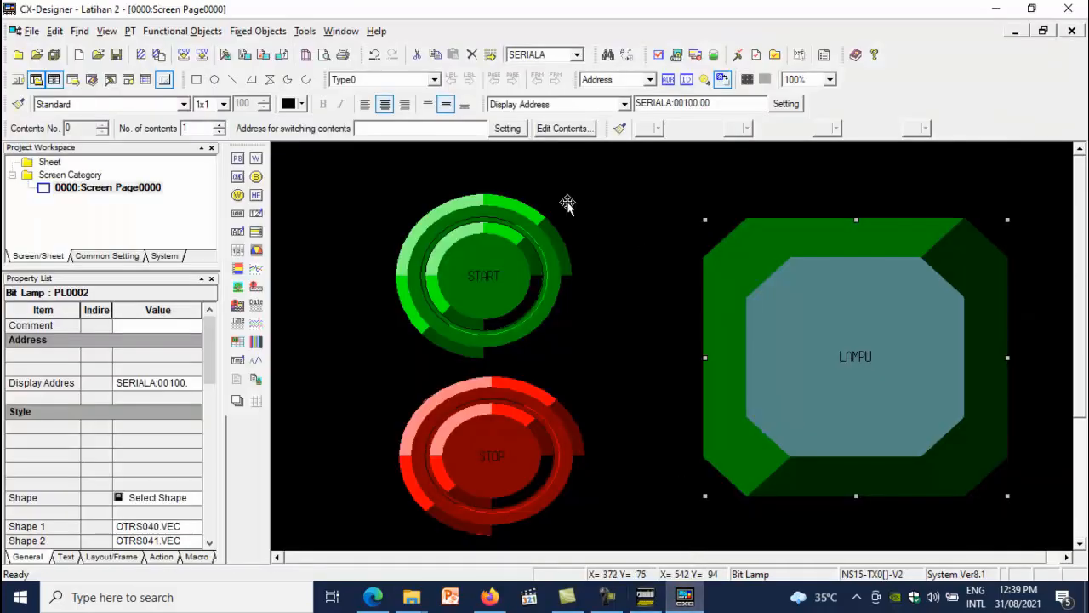
Save the project and start Test mode for the screen
{"action": "left_click", "coordinate": [313, 34]}
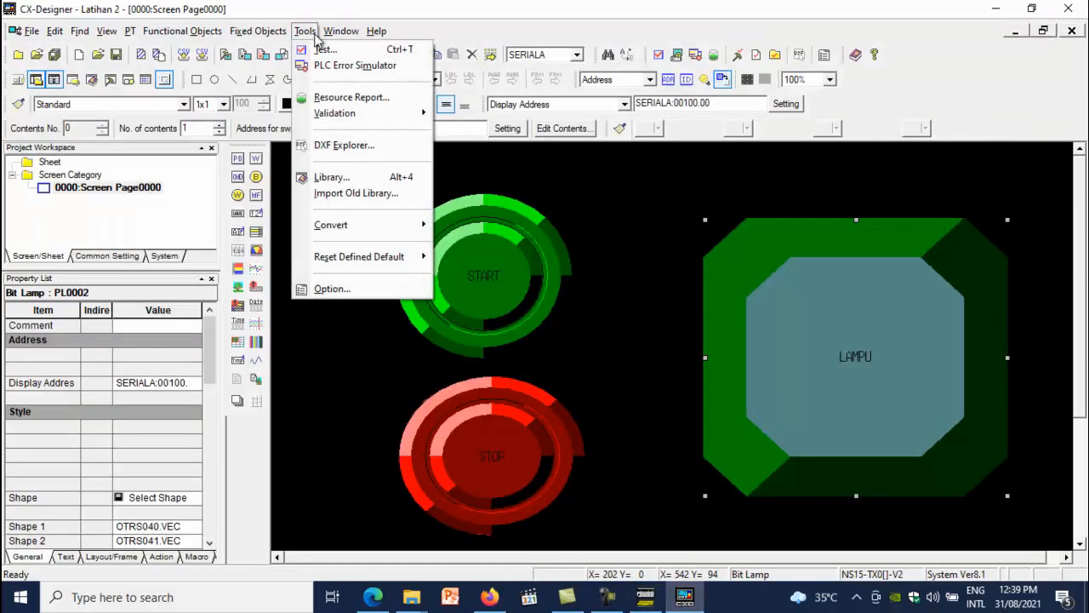
{"action": "left_click", "coordinate": [321, 50]}
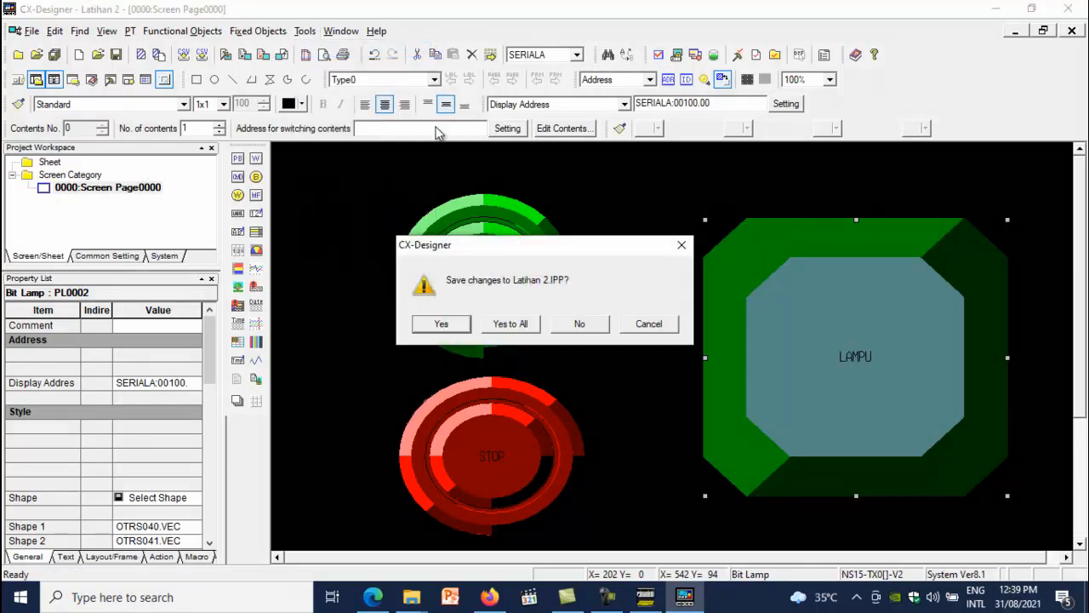
{"action": "left_click", "coordinate": [464, 329]}
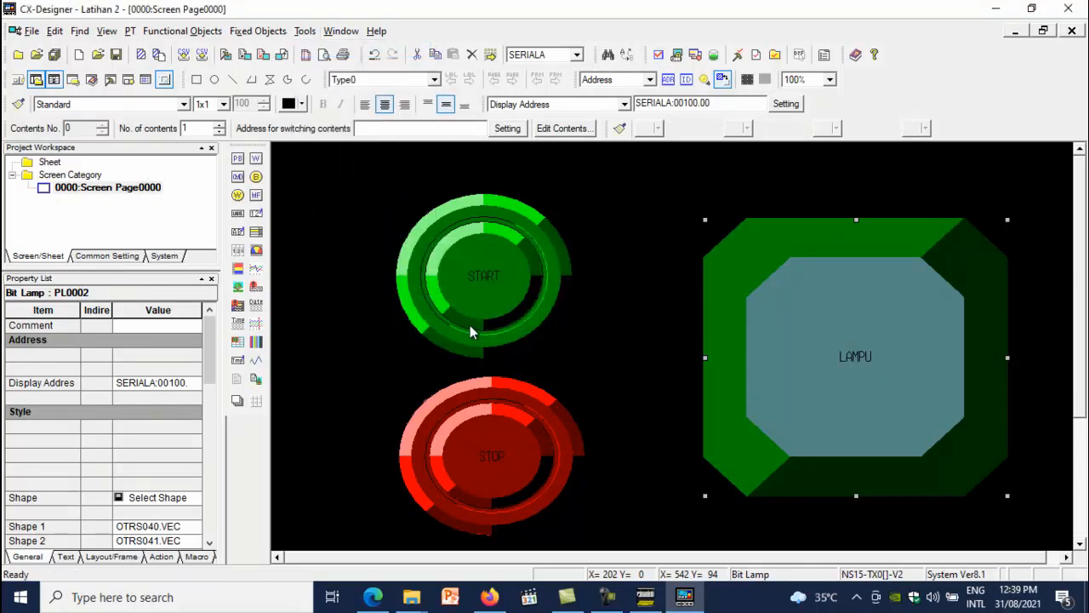
{"action": "left_click", "coordinate": [622, 468]}
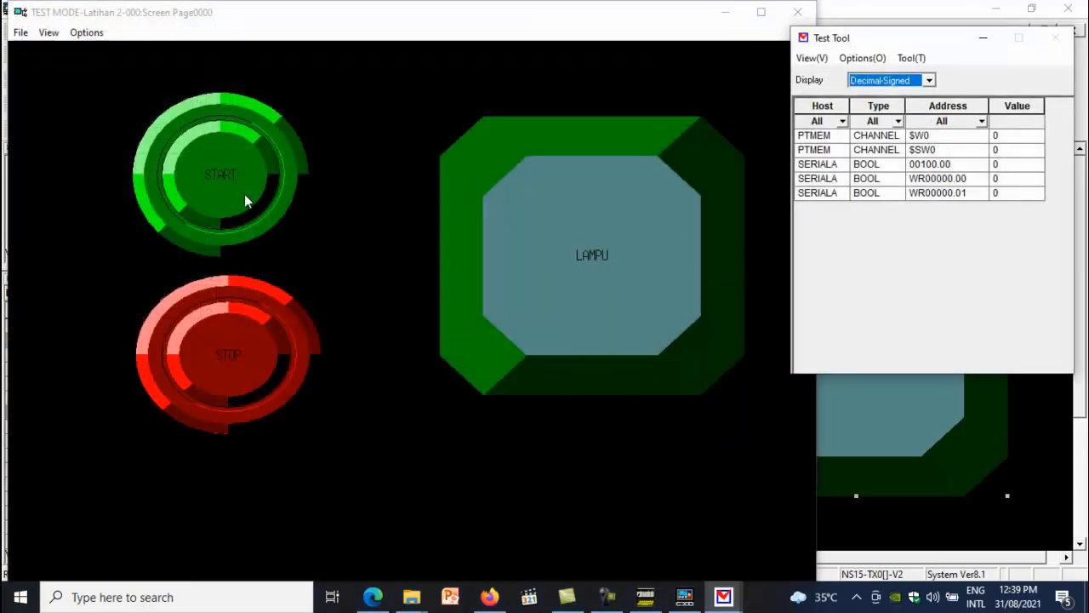
{"action": "left_click", "coordinate": [224, 185]}
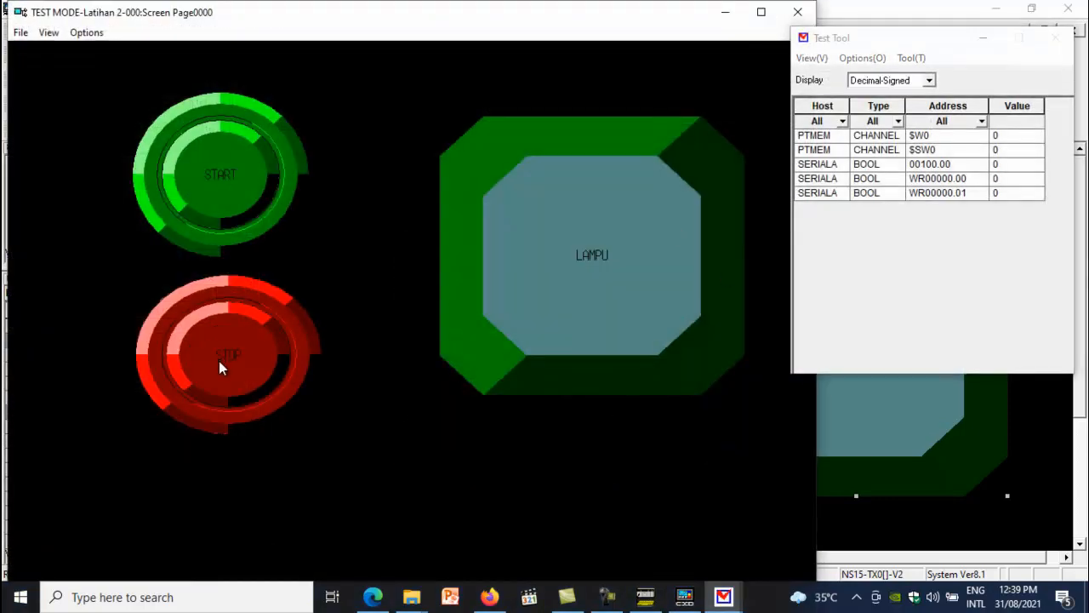
Close the test mode window and deselect the lamp
{"action": "left_click", "coordinate": [796, 12]}
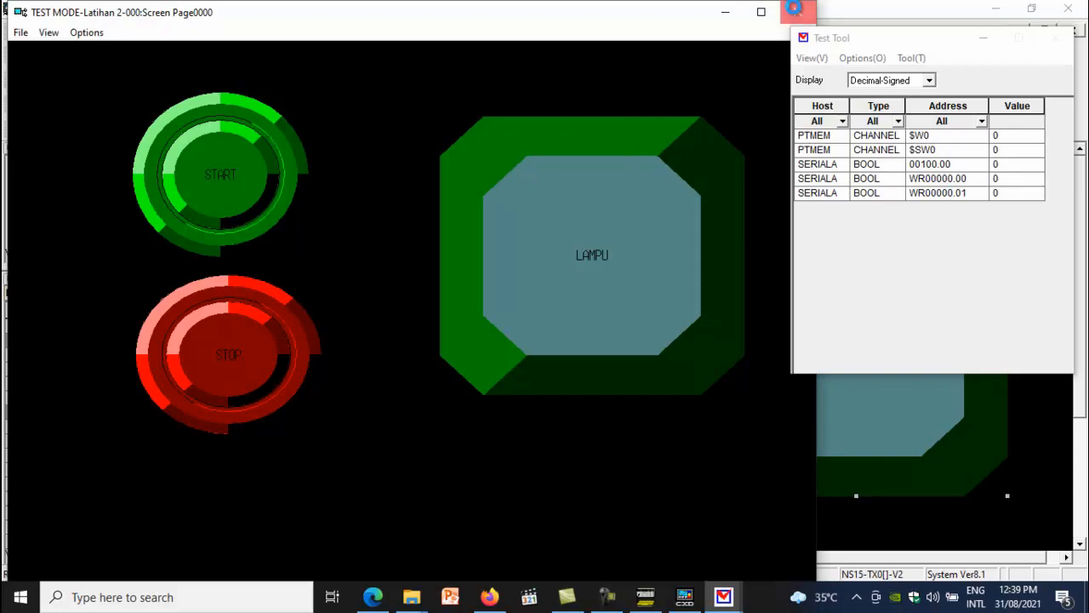
{"action": "left_click", "coordinate": [503, 336]}
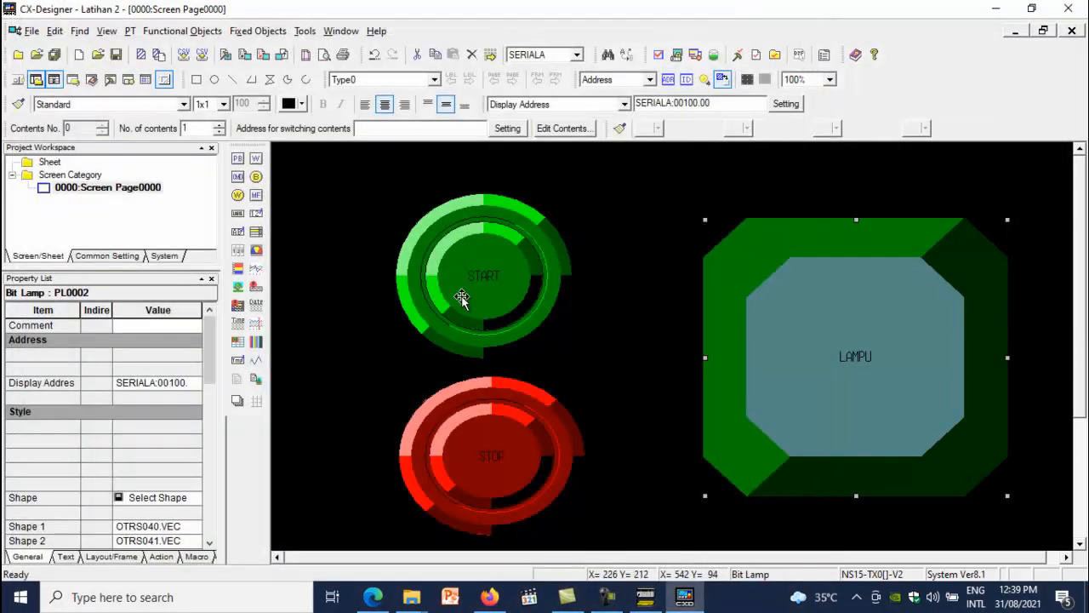
{"action": "left_click", "coordinate": [650, 338]}
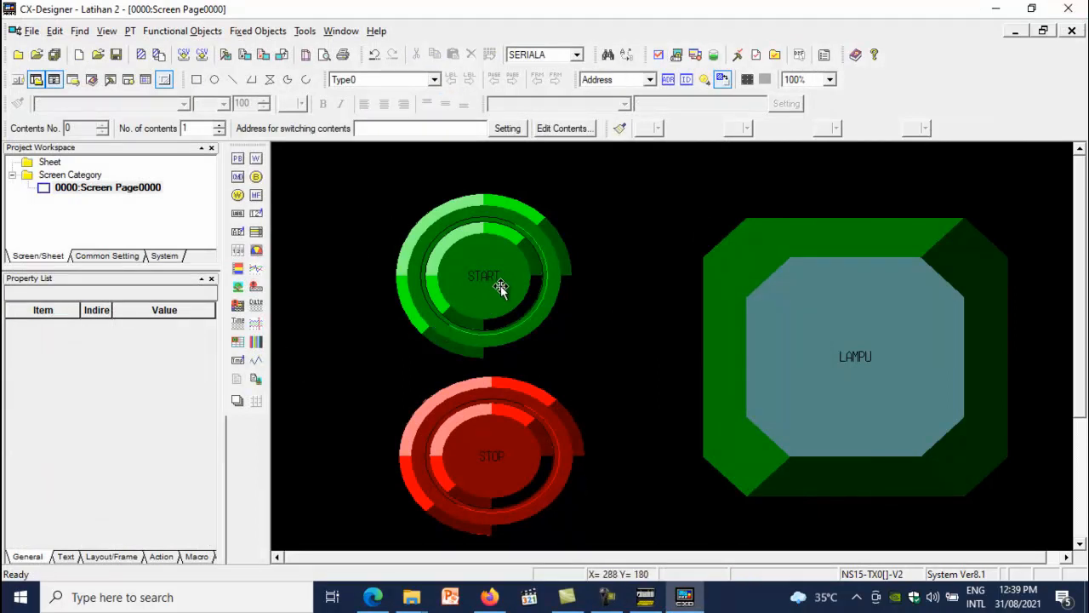
Switch to CX-Programmer and connect the ladder program to the online simulator
{"action": "left_click", "coordinate": [649, 600]}
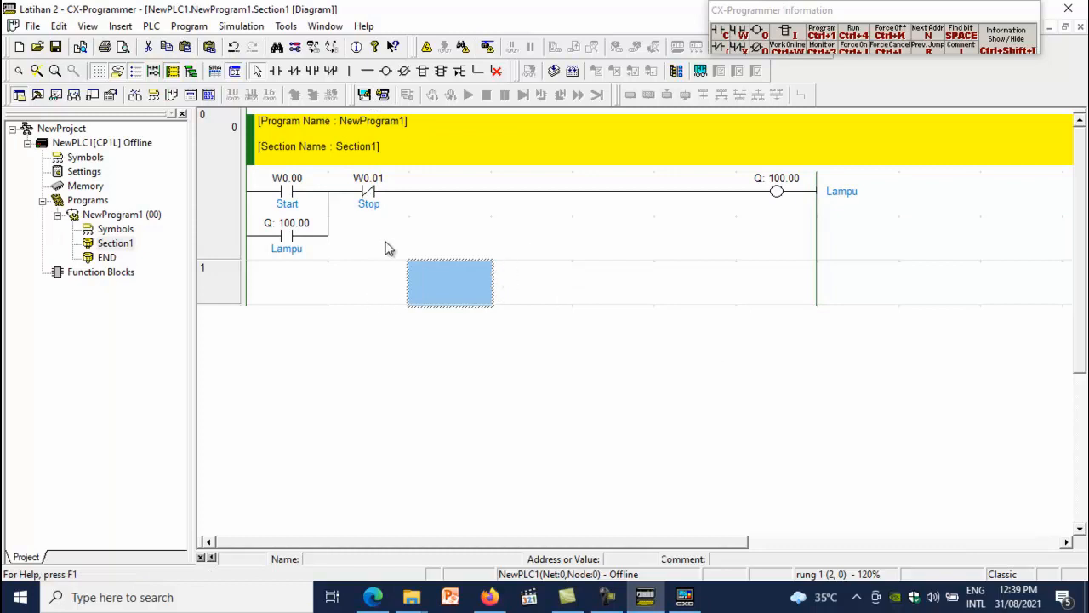
{"action": "left_click", "coordinate": [688, 598]}
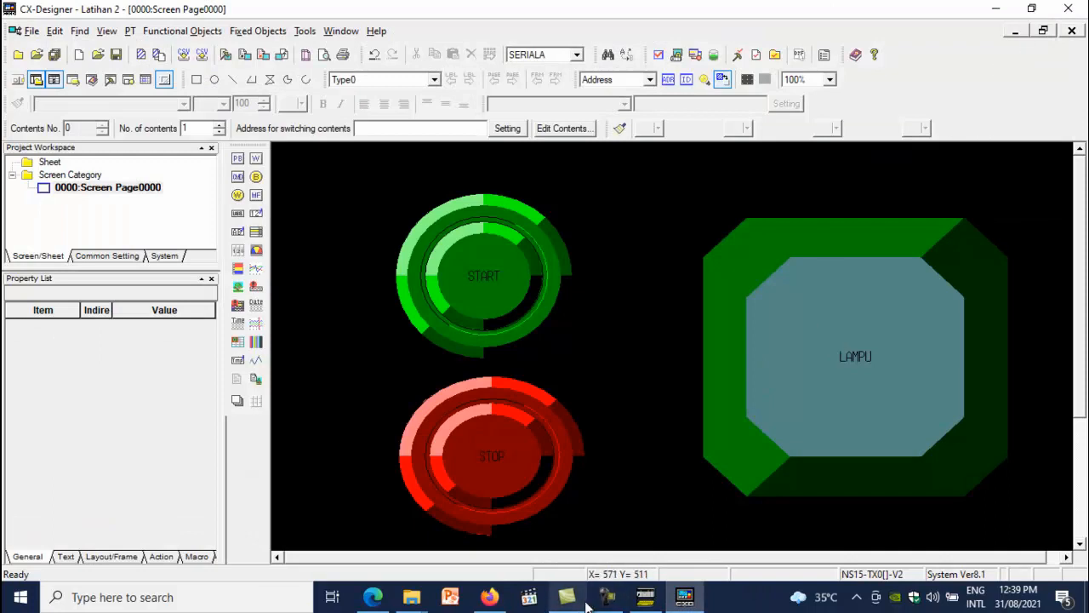
{"action": "left_click", "coordinate": [643, 599]}
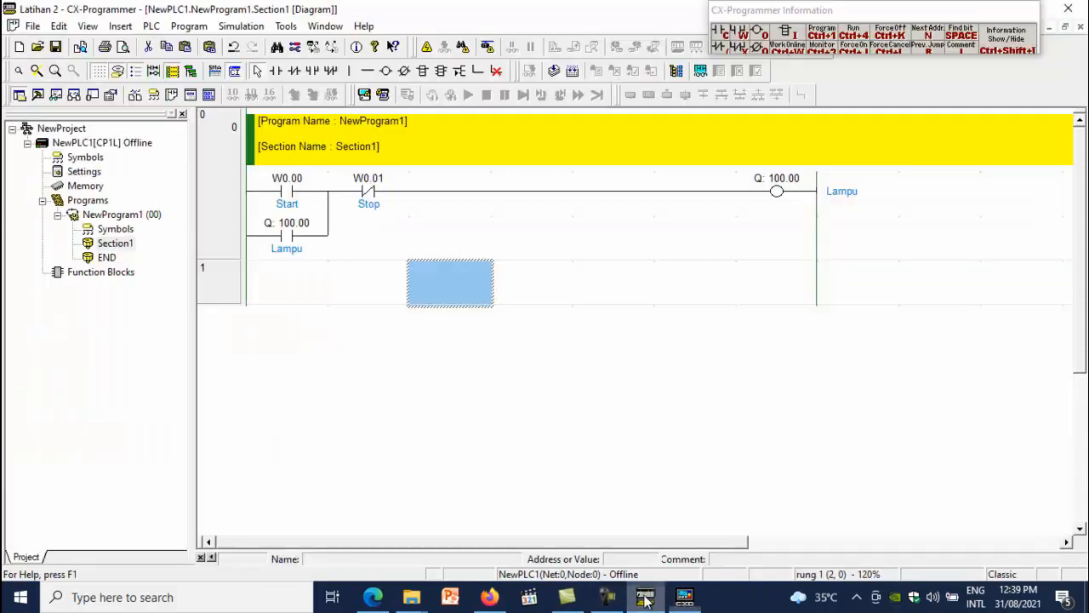
{"action": "left_click", "coordinate": [383, 95]}
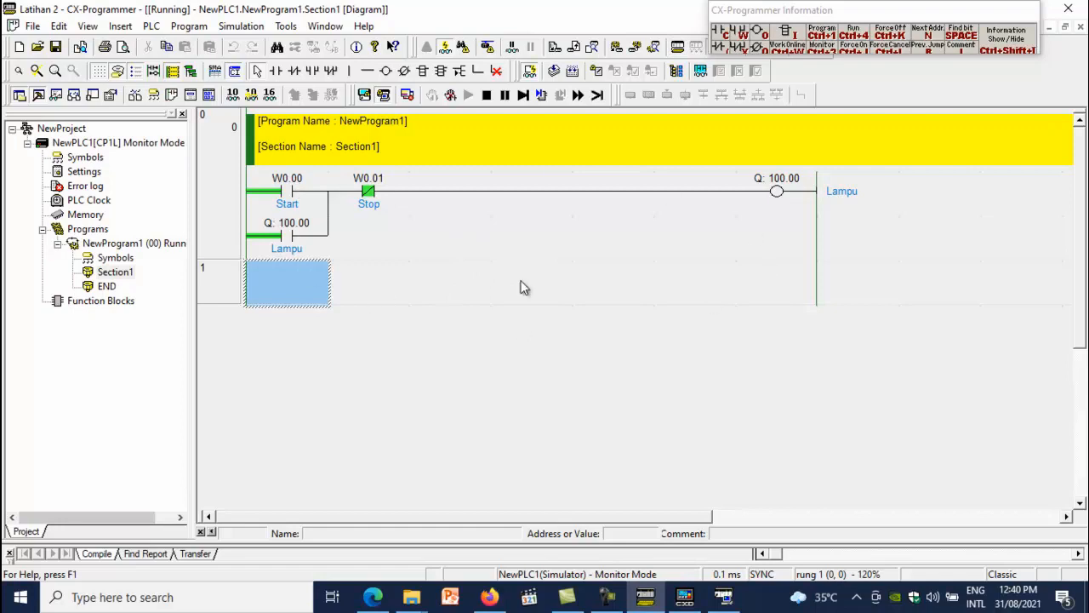
Force the Start contact W0.00 on to test the latching rung
{"action": "right_click", "coordinate": [294, 196]}
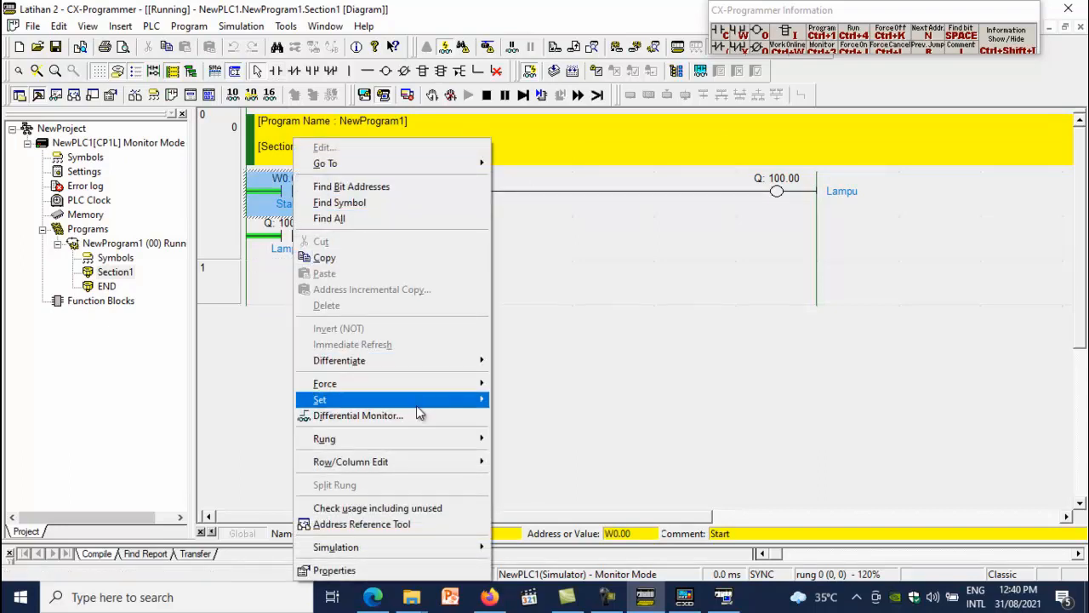
{"action": "mouse_move", "coordinate": [459, 400]}
{"action": "left_click", "coordinate": [514, 401]}
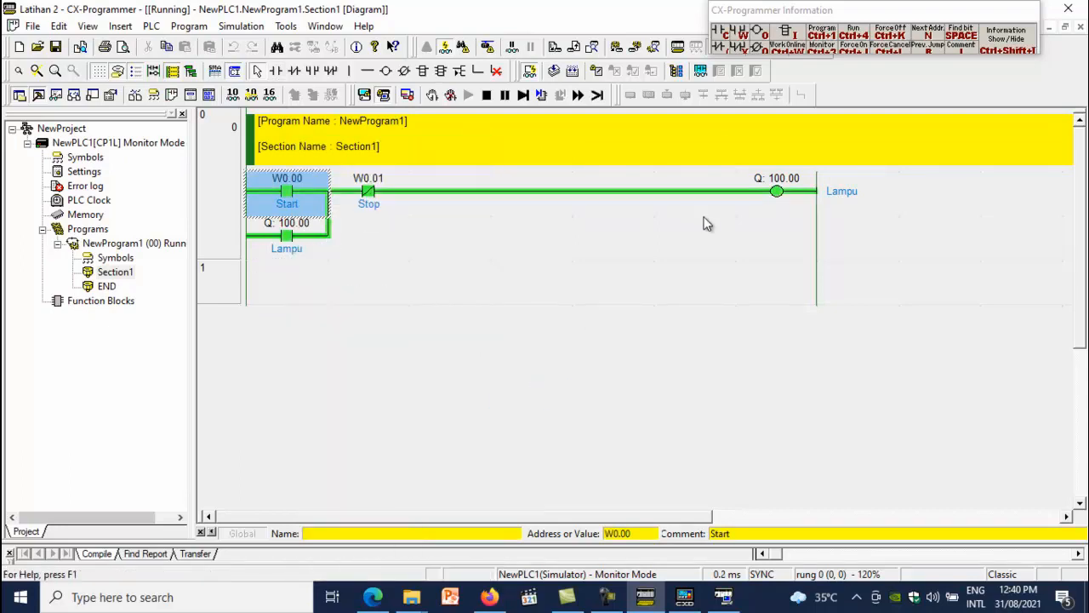
Set the Start contact W0.00 off in the online ladder
{"action": "right_click", "coordinate": [291, 203]}
{"action": "mouse_move", "coordinate": [396, 401]}
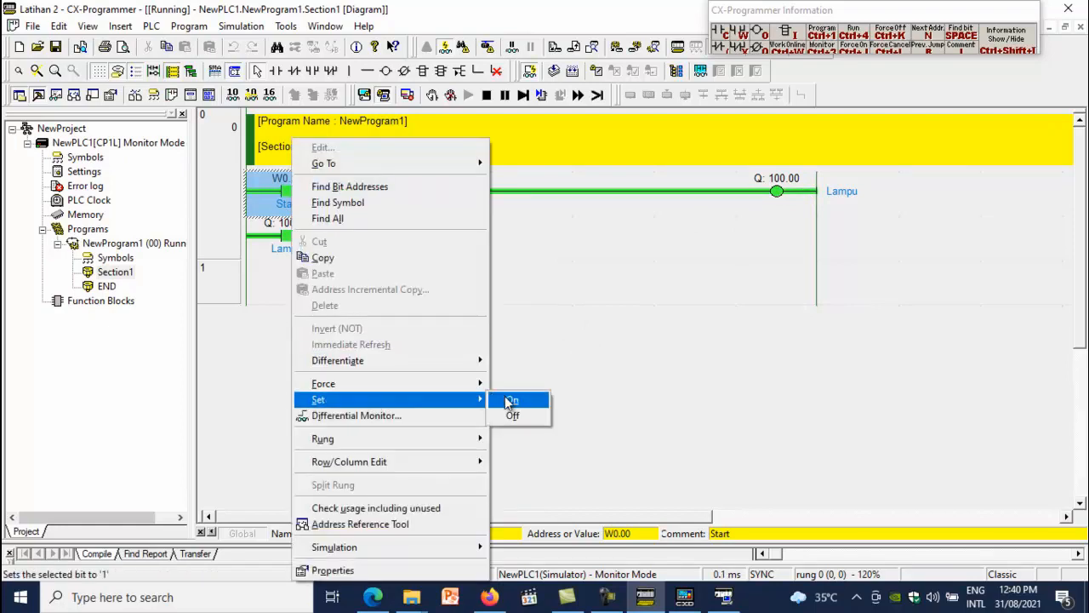
{"action": "left_click", "coordinate": [517, 415]}
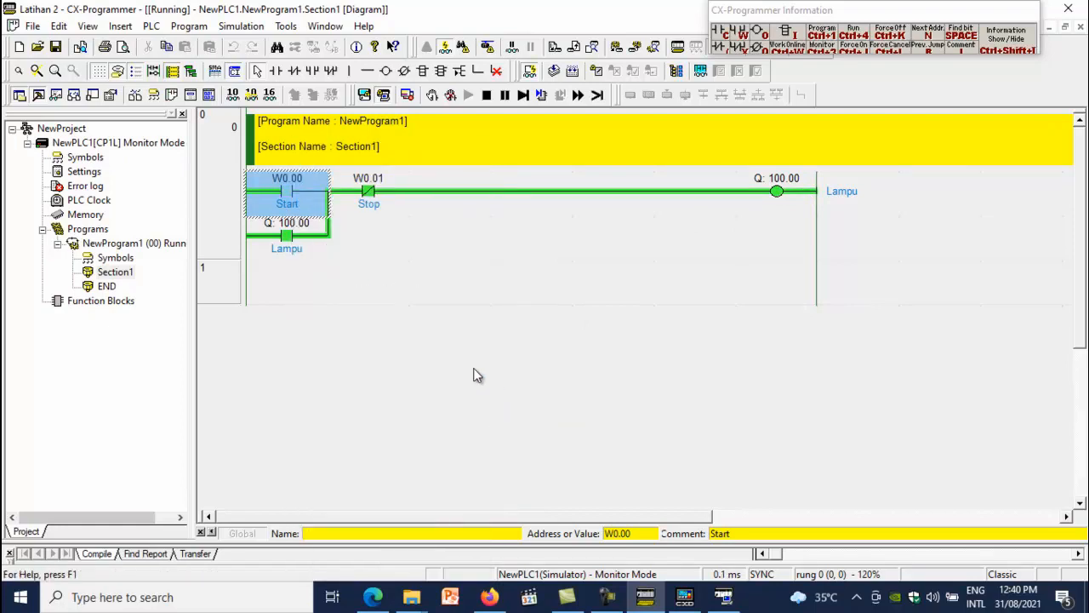
Force the Stop contact W0.01 on to reset the latched lamp
{"action": "left_click", "coordinate": [366, 199]}
{"action": "right_click", "coordinate": [366, 201]}
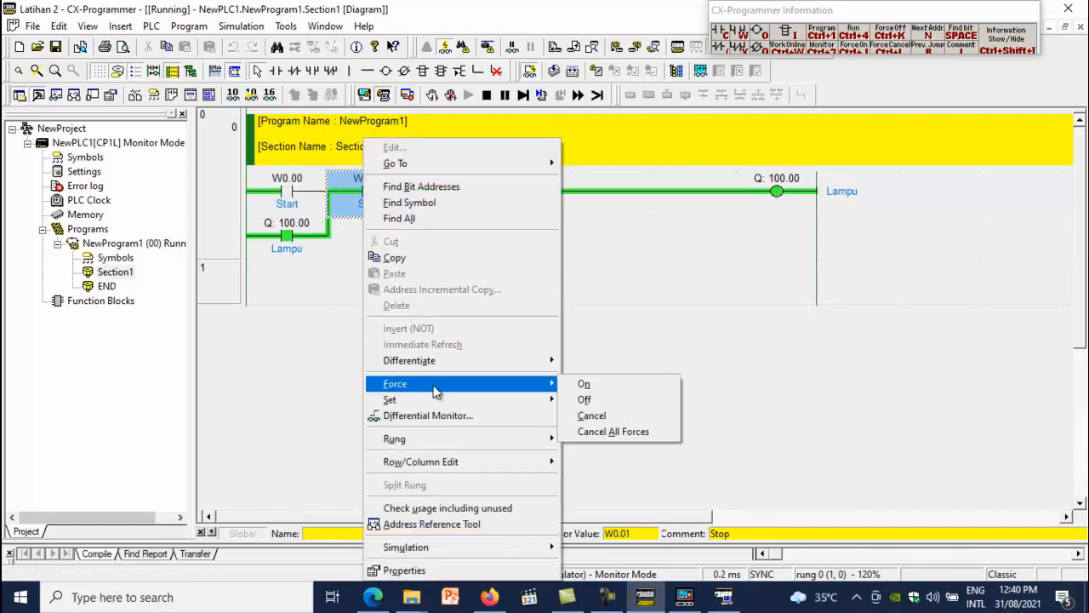
{"action": "left_click", "coordinate": [585, 400]}
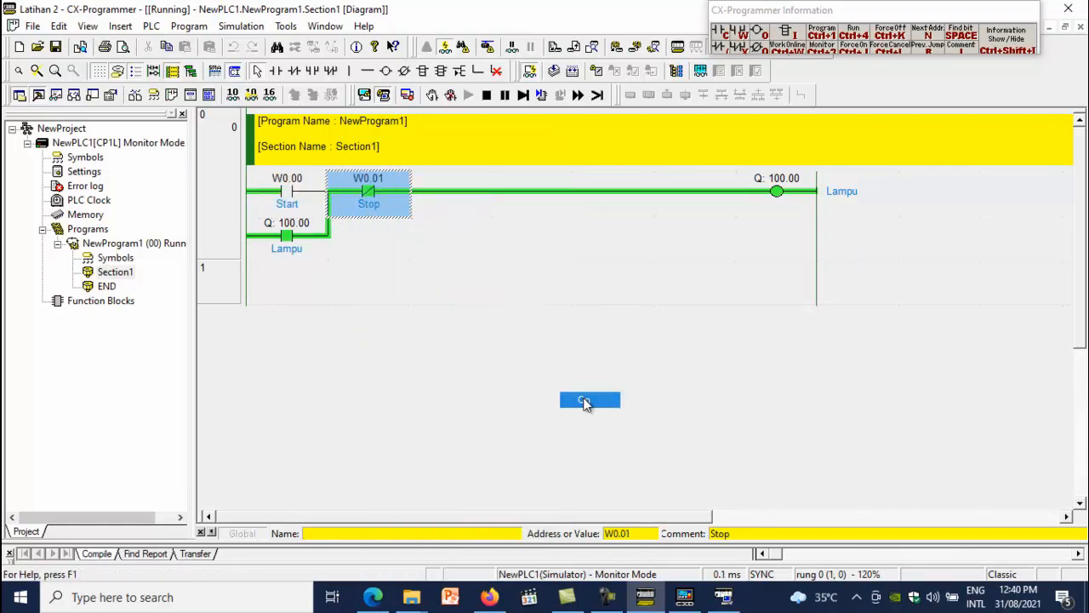
Set the Stop contact W0.01 off
{"action": "right_click", "coordinate": [376, 199]}
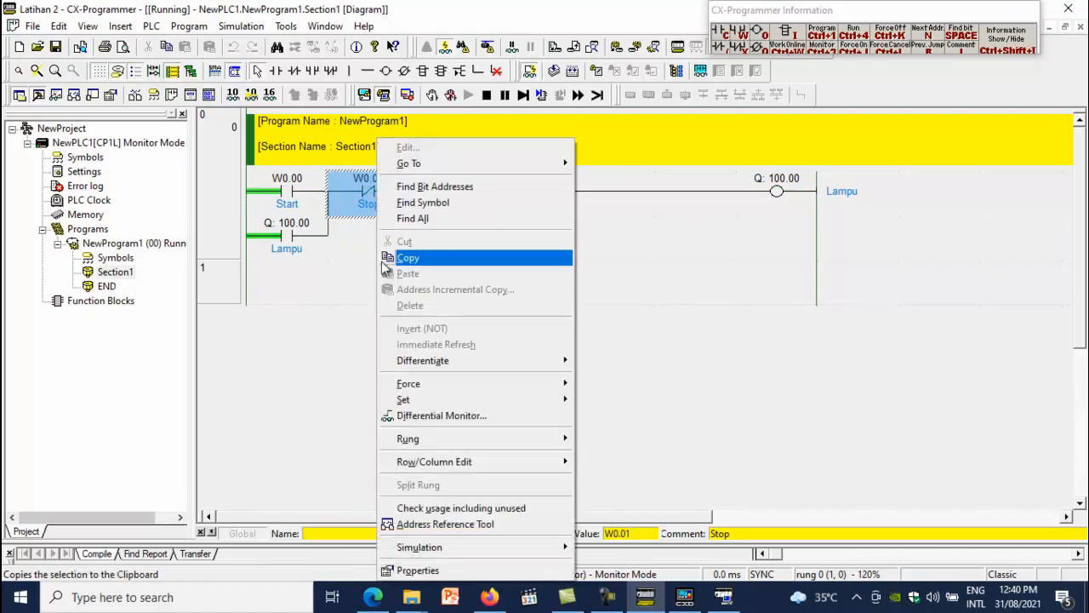
{"action": "mouse_move", "coordinate": [567, 402]}
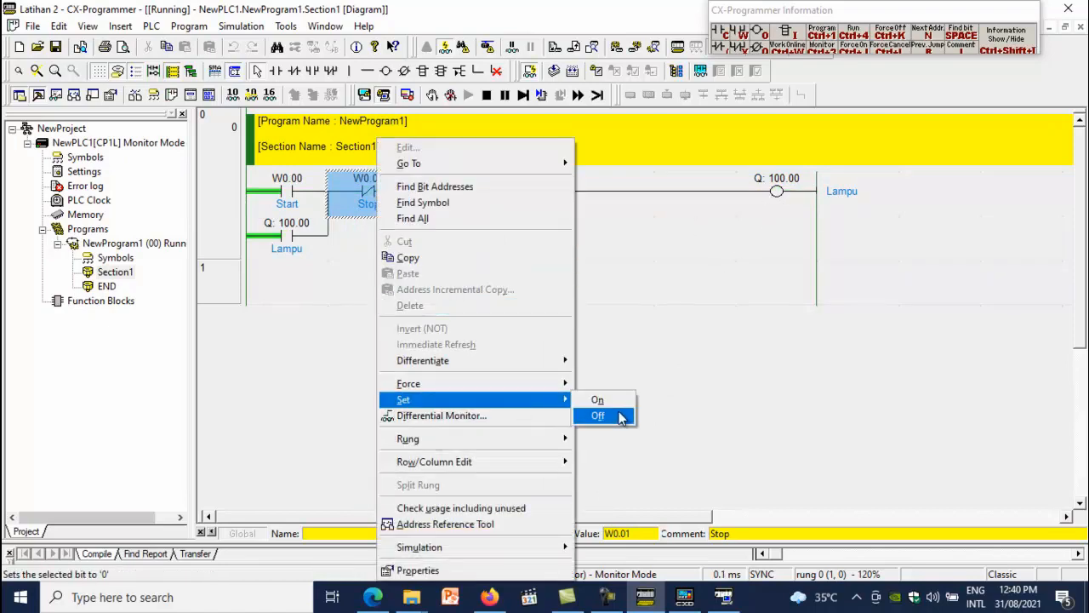
{"action": "left_click", "coordinate": [621, 414]}
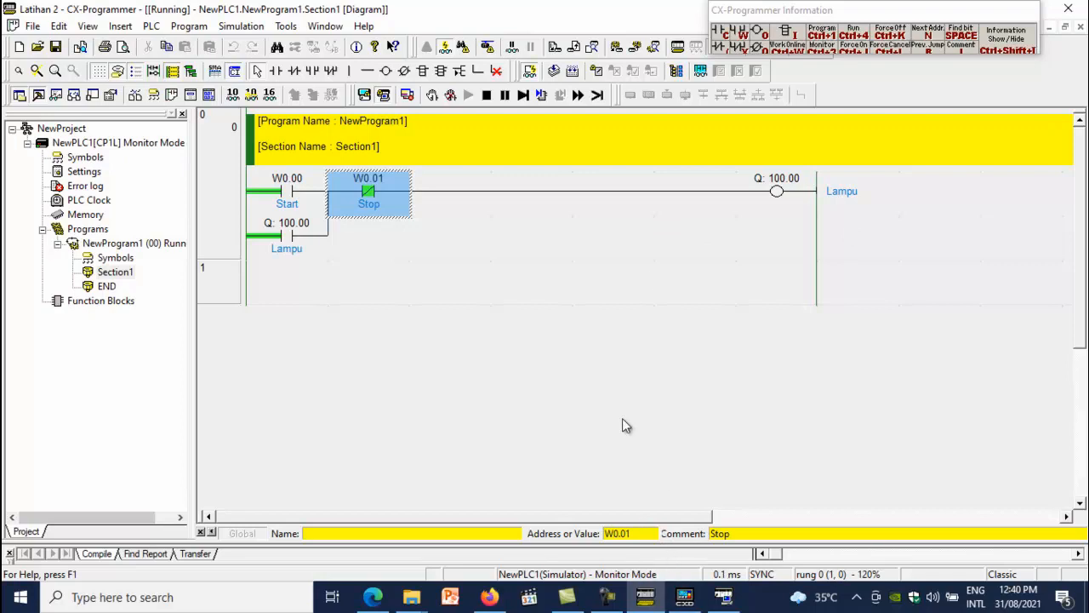
Start the PLC-PT Integrated Simulation with the current CX-Designer project Latihan 2
{"action": "left_click", "coordinate": [364, 96]}
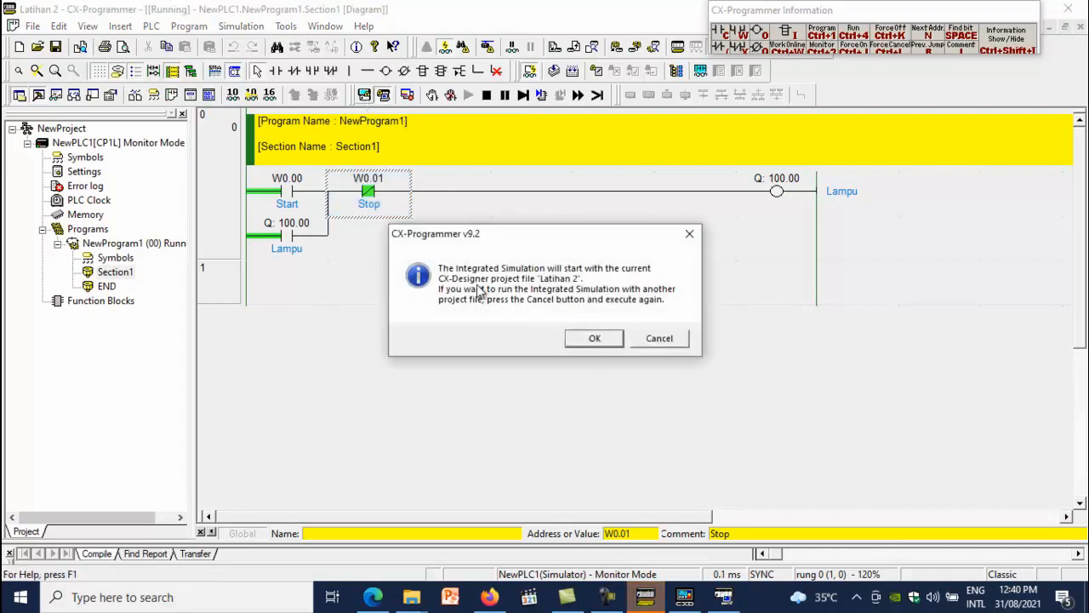
{"action": "left_click", "coordinate": [604, 338]}
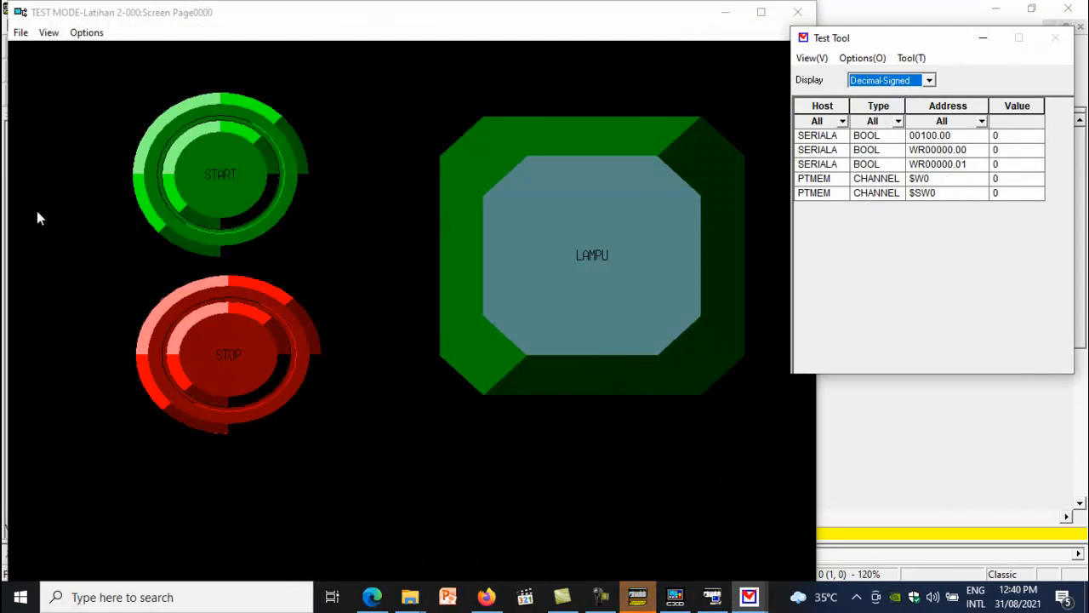
Operate the START and STOP buttons on the HMI test screen to switch the LAMPU lamp on and off
{"action": "left_click", "coordinate": [211, 175]}
{"action": "left_click", "coordinate": [210, 176]}
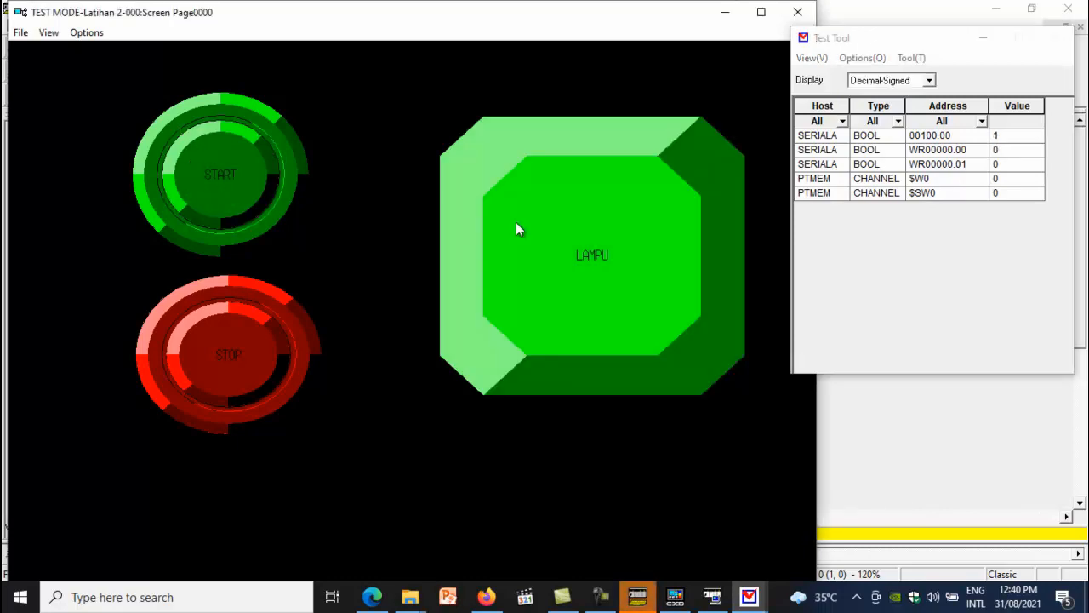
{"action": "left_click", "coordinate": [236, 346]}
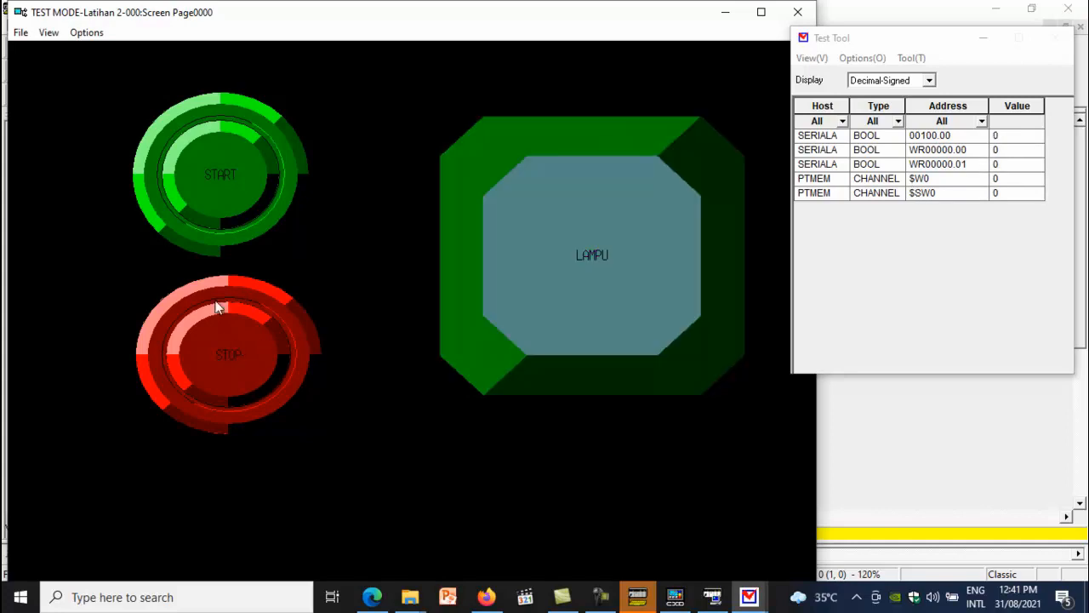
{"action": "left_click", "coordinate": [239, 362]}
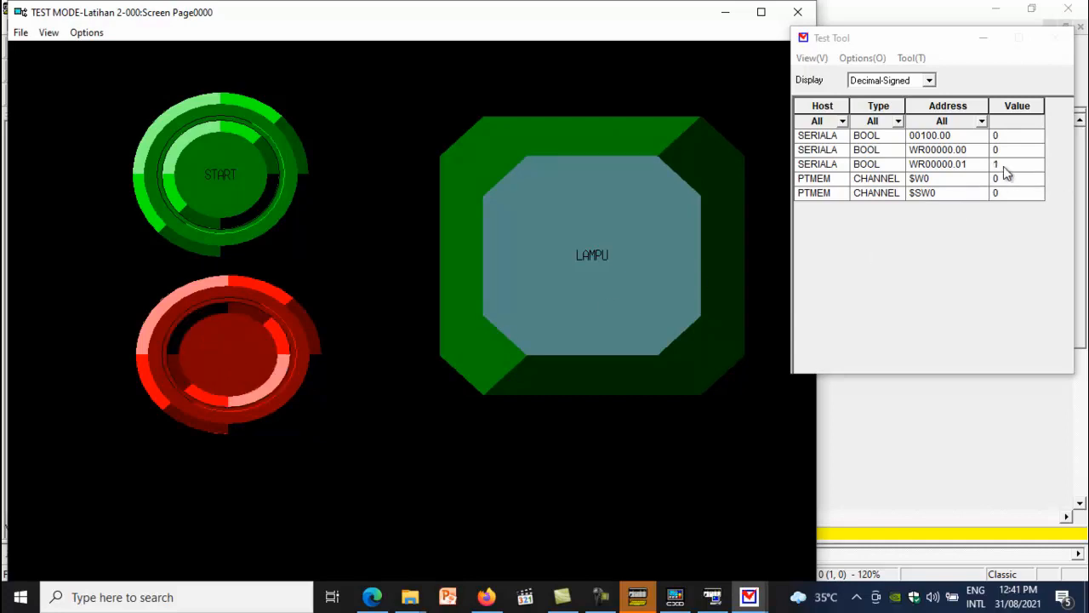
{"action": "left_click", "coordinate": [229, 362]}
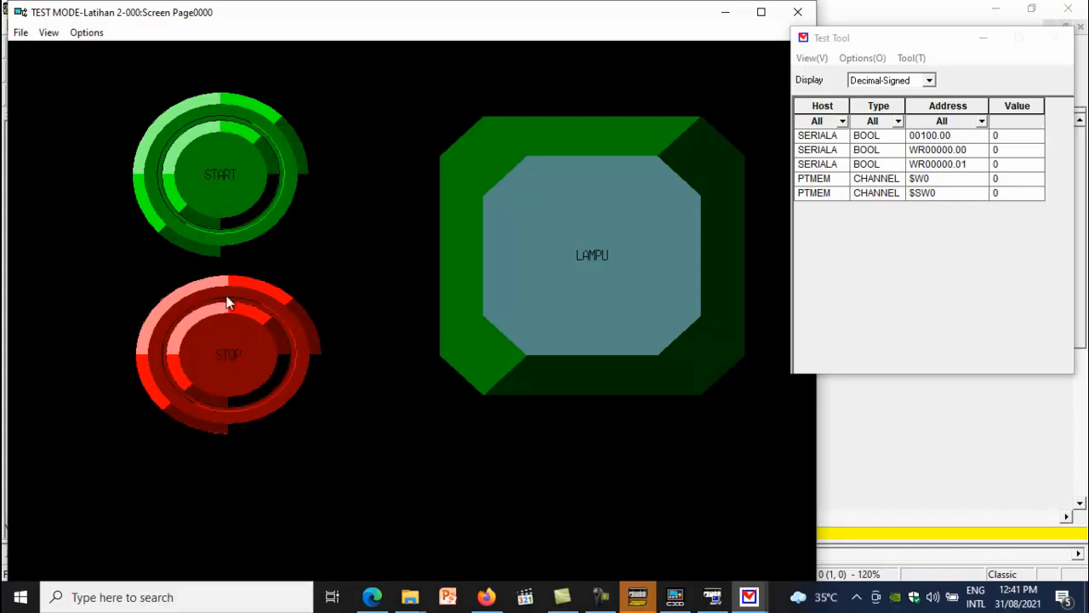
{"action": "left_click", "coordinate": [219, 200]}
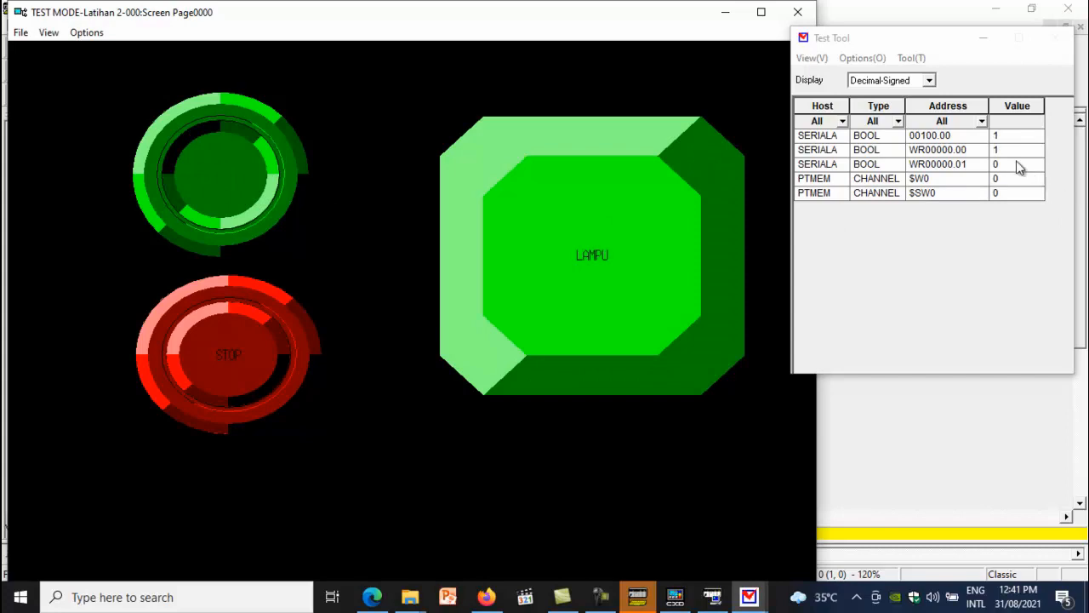
{"action": "left_click", "coordinate": [212, 179]}
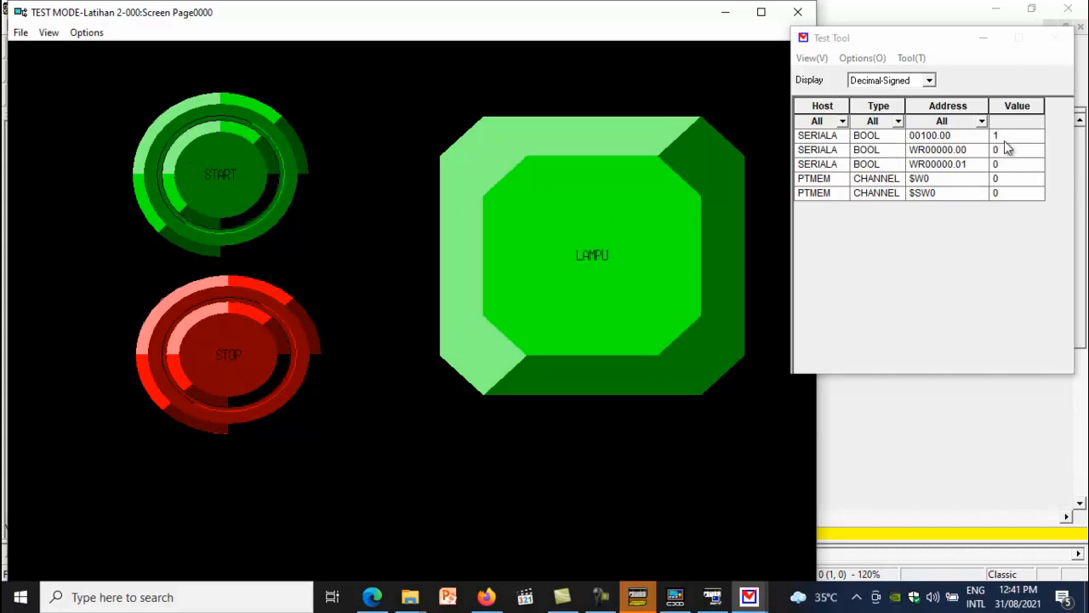
Check the ladder monitor in CX-Programmer and return to the HMI test screen
{"action": "left_click", "coordinate": [645, 598]}
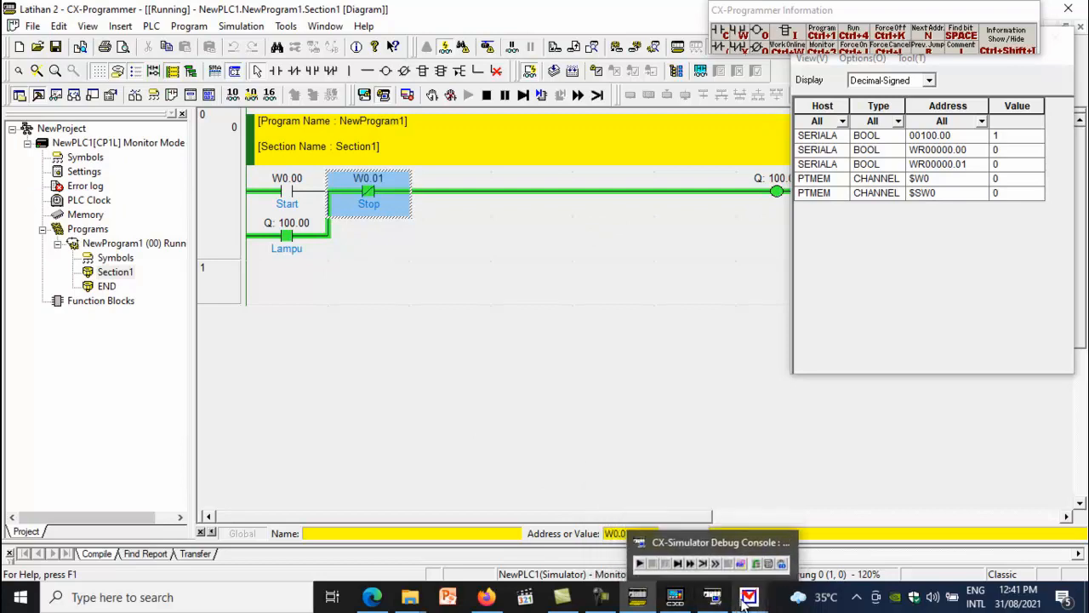
{"action": "mouse_move", "coordinate": [749, 600]}
{"action": "left_click", "coordinate": [770, 558]}
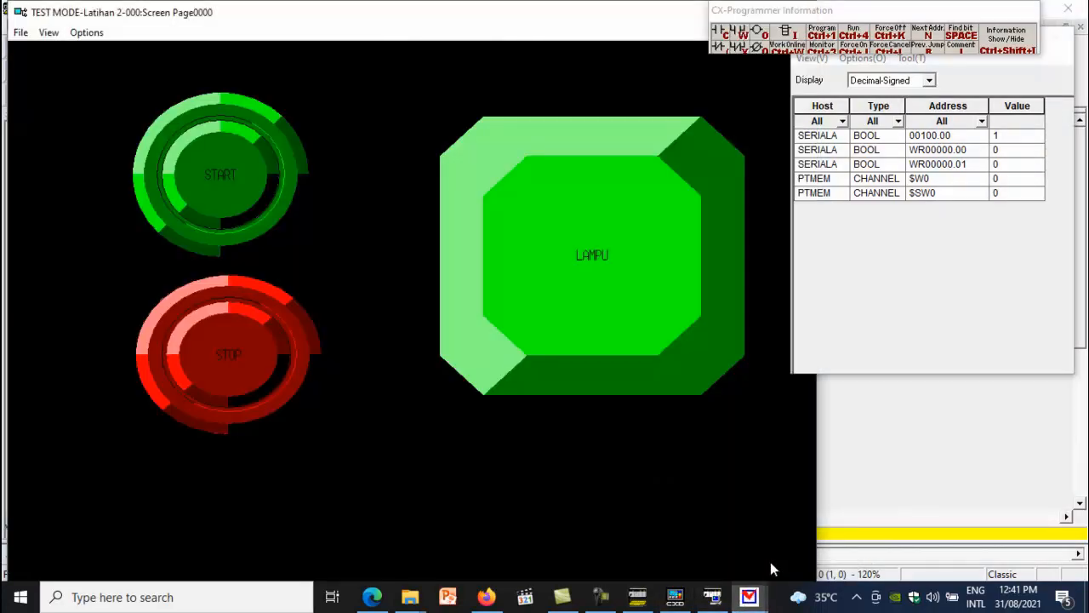
Press STOP on the HMI test screen and close the test mode window
{"action": "left_click", "coordinate": [237, 356]}
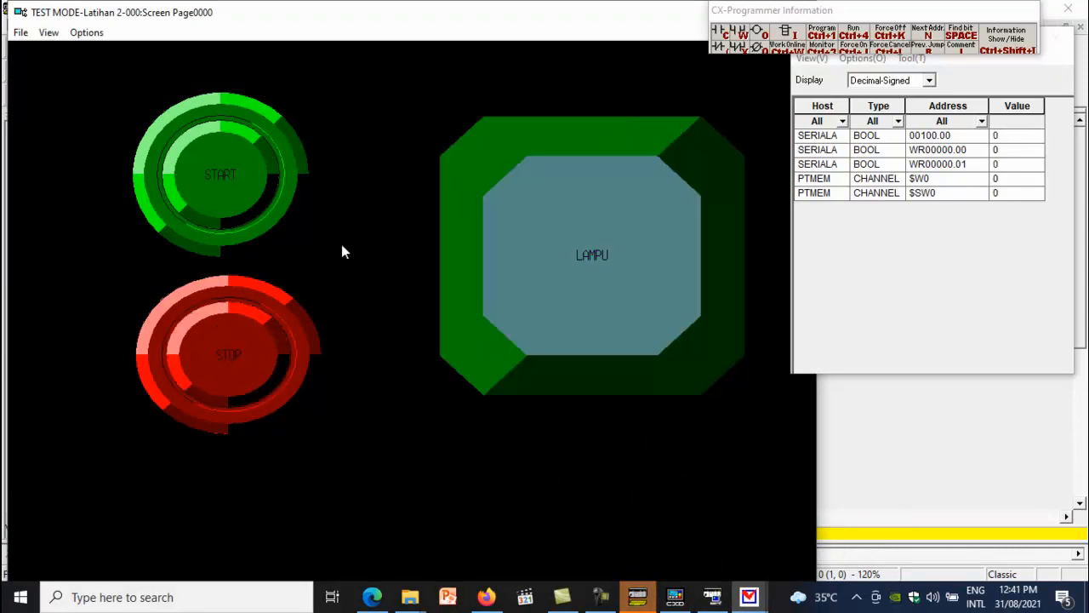
{"action": "left_click_drag", "start_coordinate": [843, 12], "coordinate": [928, 67]}
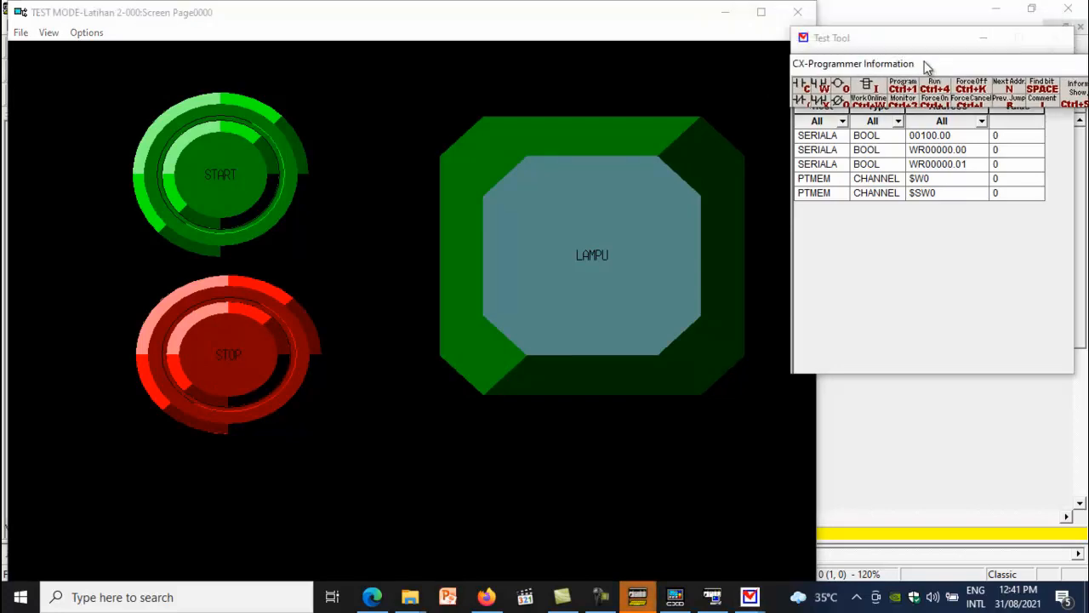
{"action": "left_click", "coordinate": [797, 16]}
{"action": "left_click", "coordinate": [502, 335]}
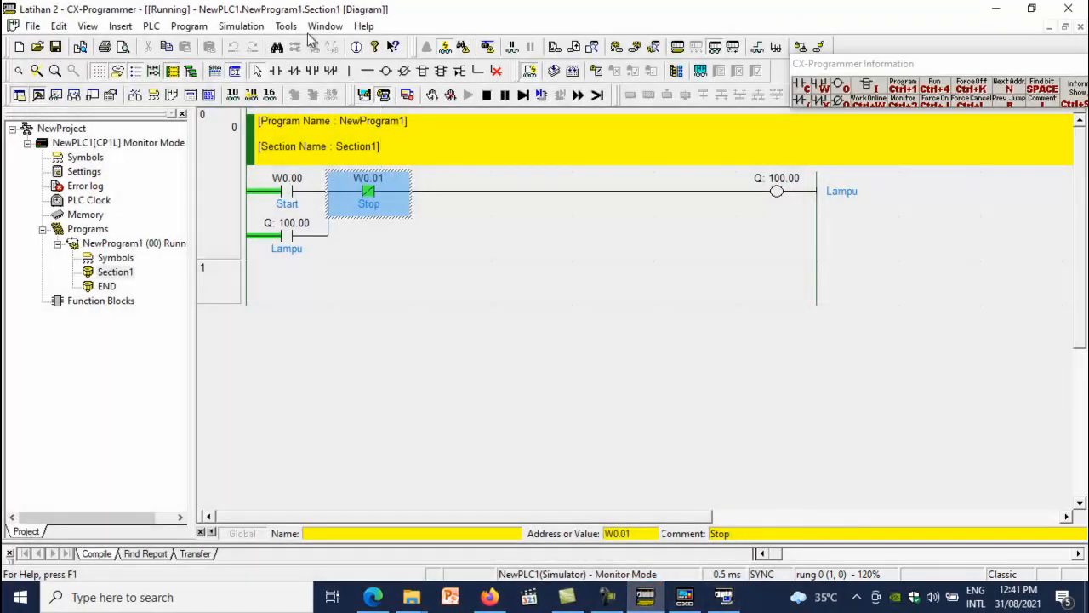
Disconnect from the simulator, exit it, and close CX-Designer
{"action": "left_click", "coordinate": [385, 94]}
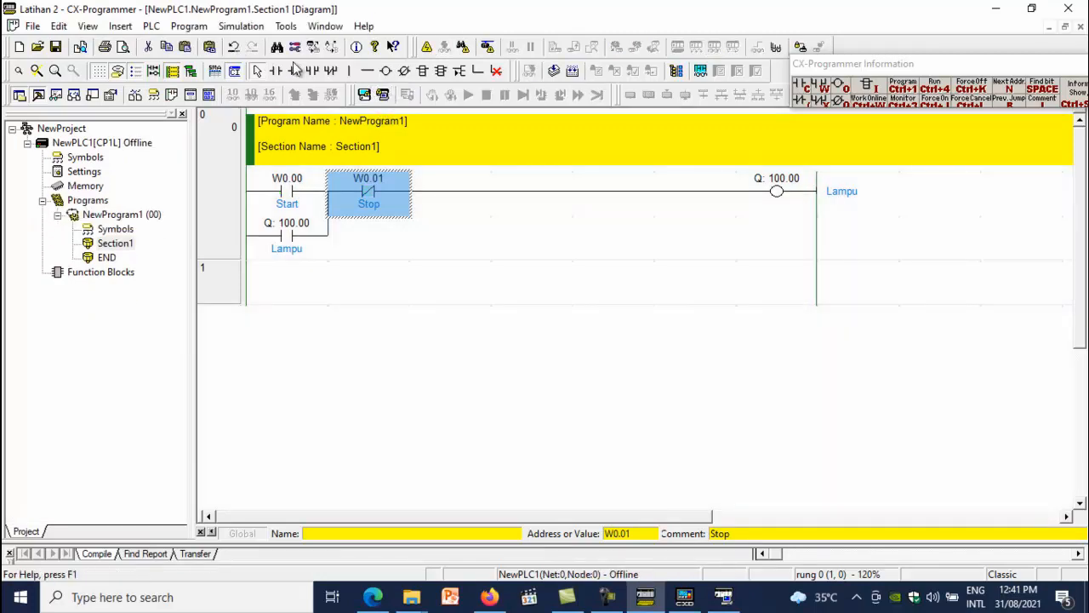
{"action": "left_click", "coordinate": [242, 27]}
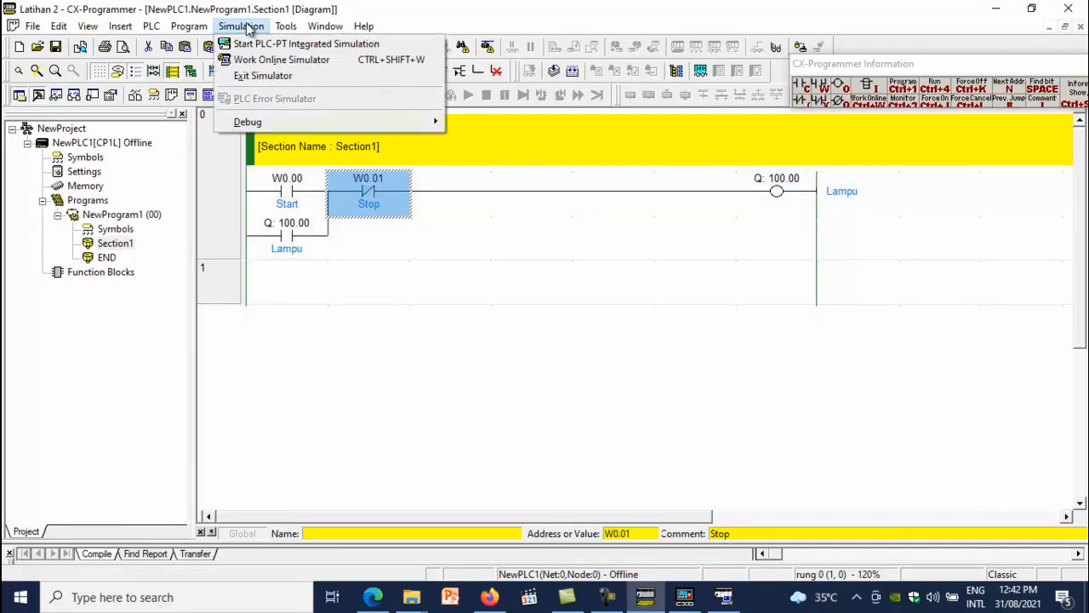
{"action": "left_click", "coordinate": [265, 76]}
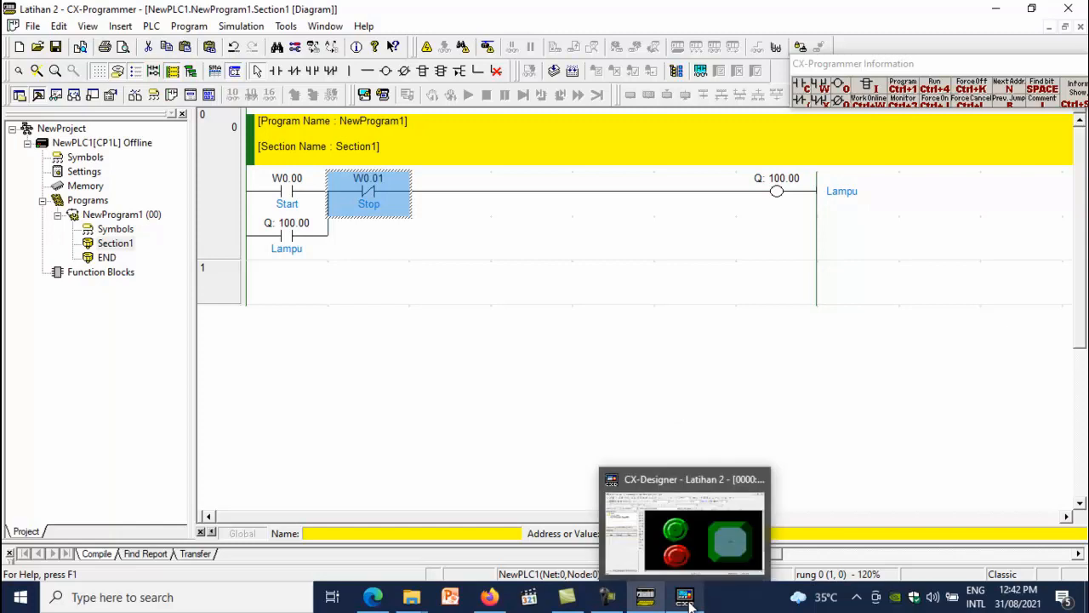
{"action": "left_click", "coordinate": [646, 524]}
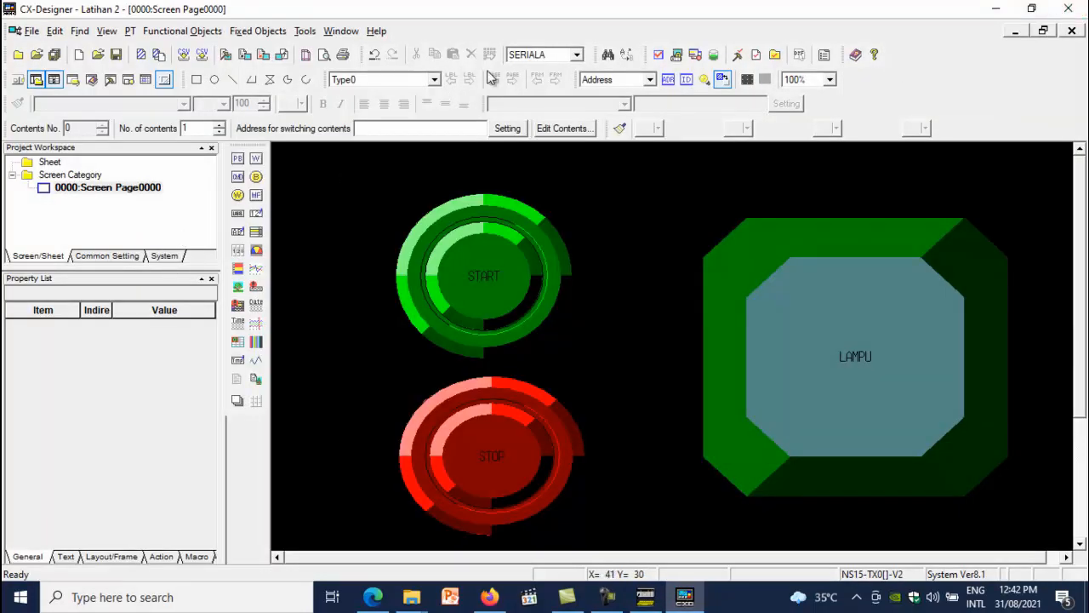
{"action": "left_click", "coordinate": [1068, 9]}
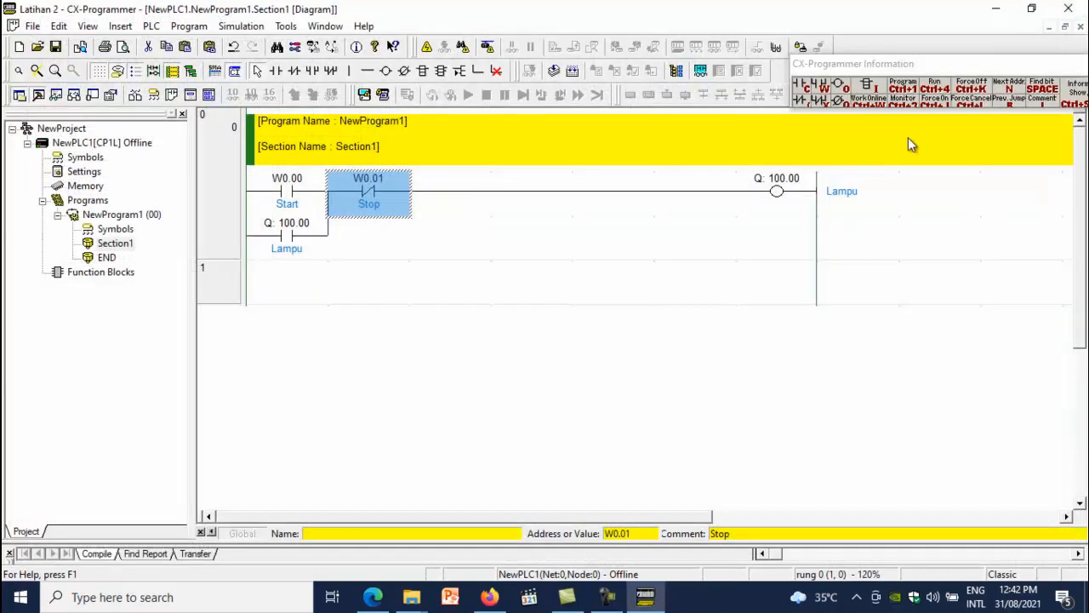
Reconnect to the simulator and start the PLC-PT Integrated Simulation with the Latihan 2 CX-Designer project file
{"action": "left_click", "coordinate": [383, 95]}
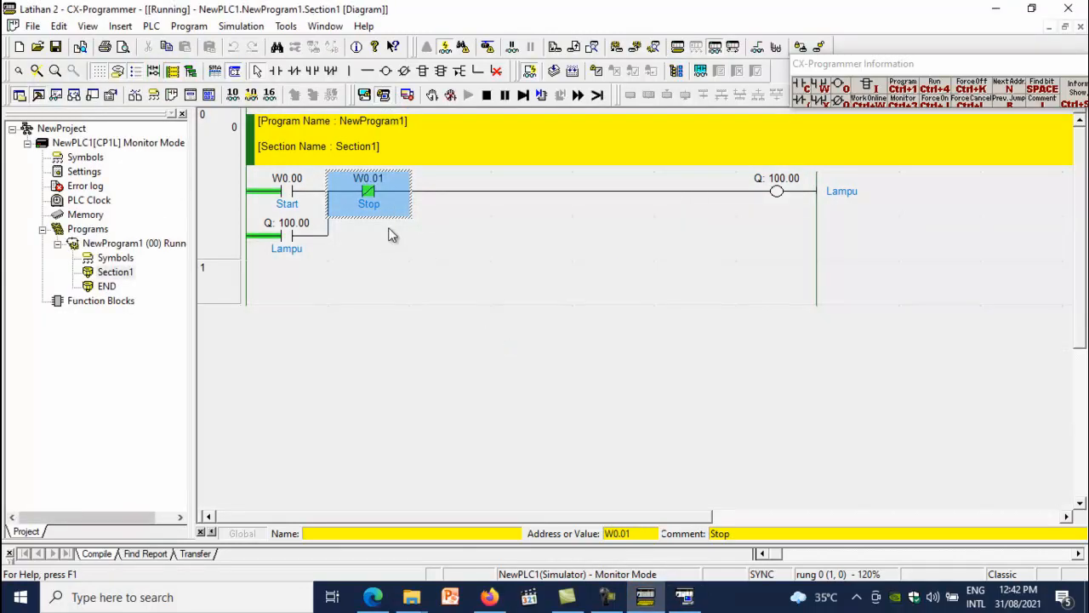
{"action": "left_click", "coordinate": [364, 95]}
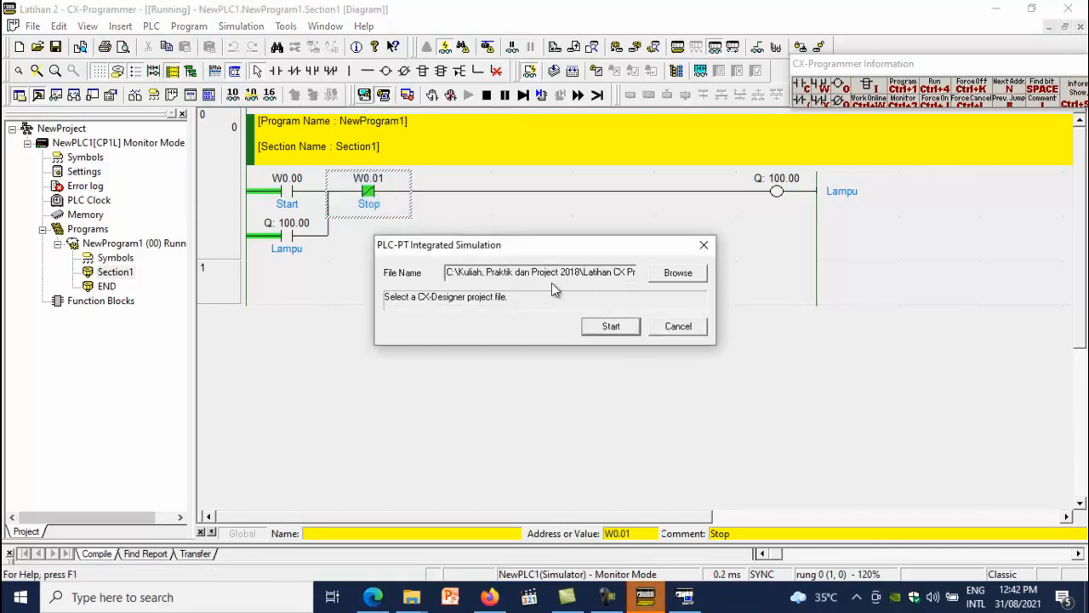
{"action": "left_click", "coordinate": [679, 273]}
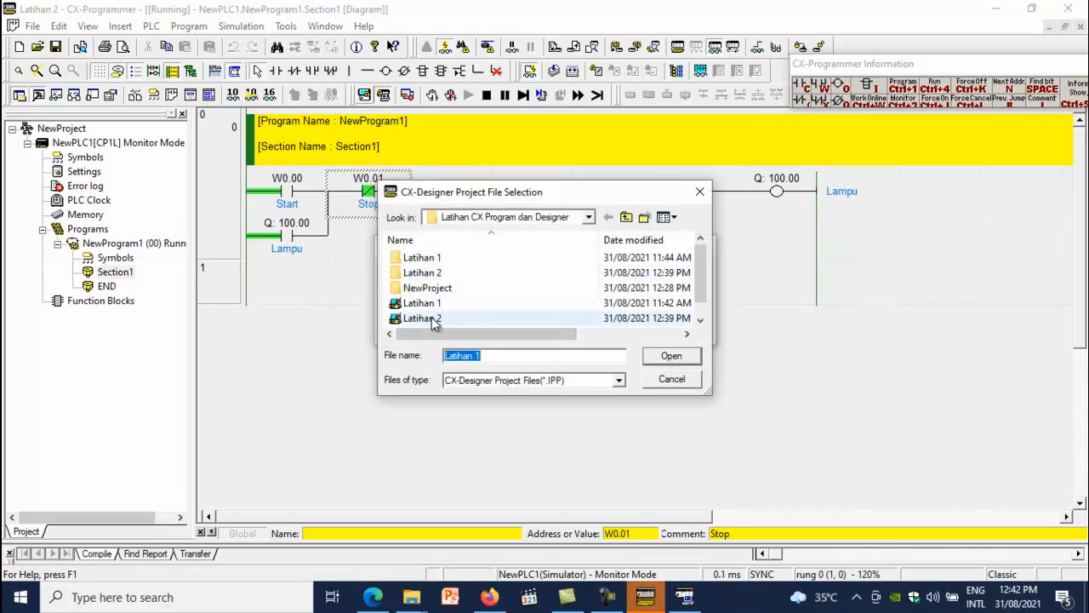
{"action": "left_click", "coordinate": [434, 320]}
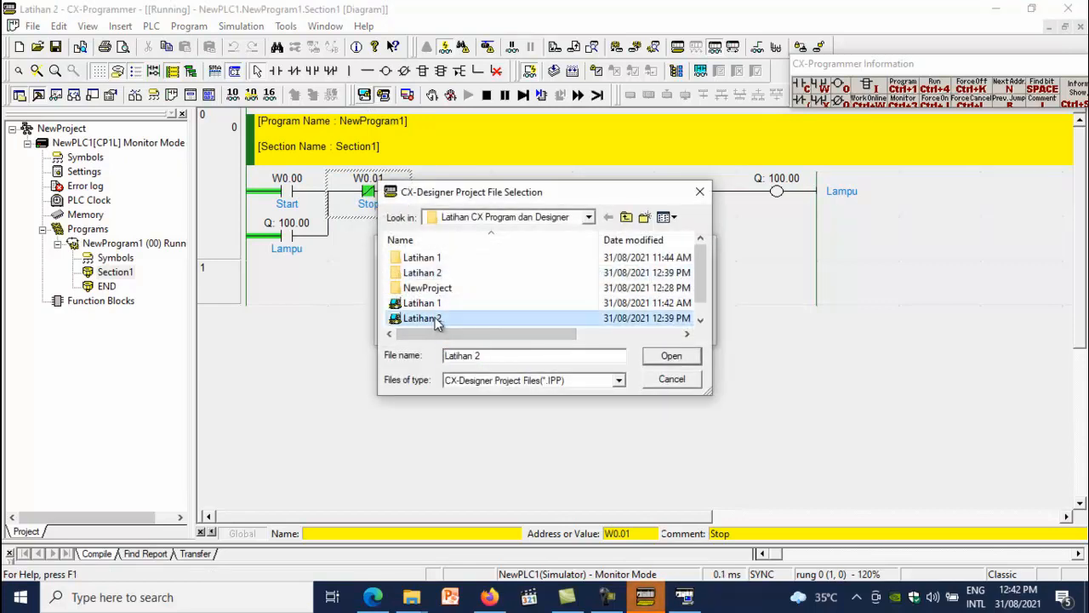
{"action": "left_click", "coordinate": [672, 358]}
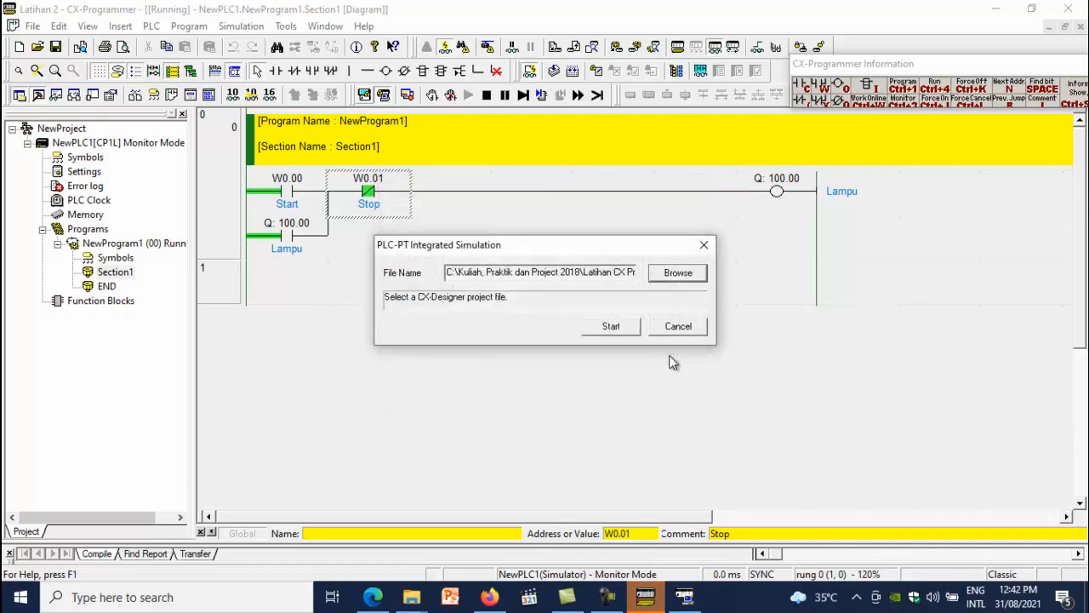
{"action": "left_click", "coordinate": [618, 328]}
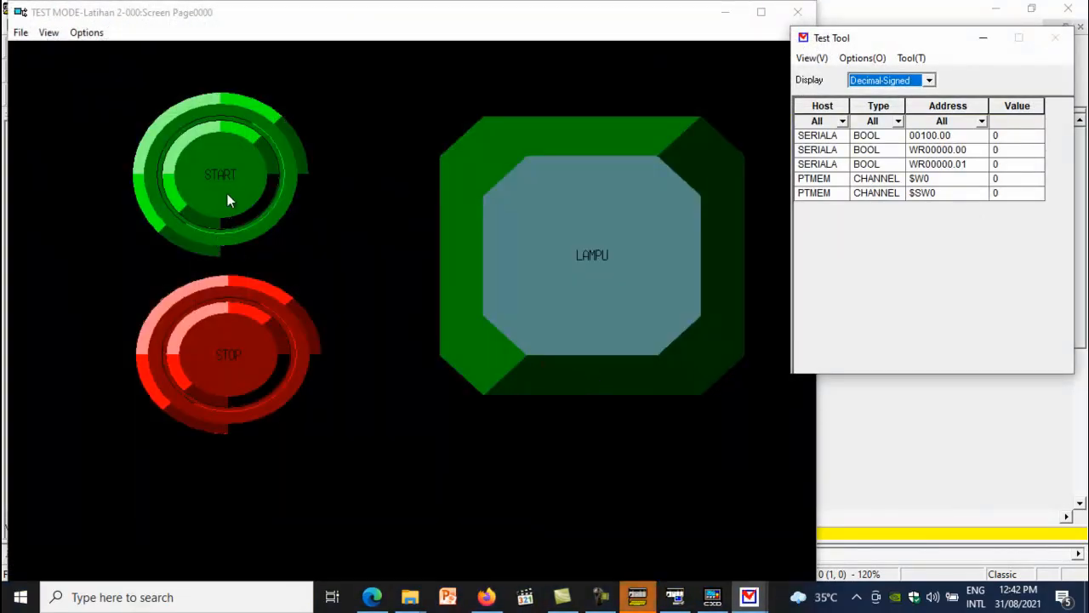
Test the START and STOP buttons on the HMI screen, then close the test mode window
{"action": "left_click", "coordinate": [222, 189]}
{"action": "left_click", "coordinate": [223, 189]}
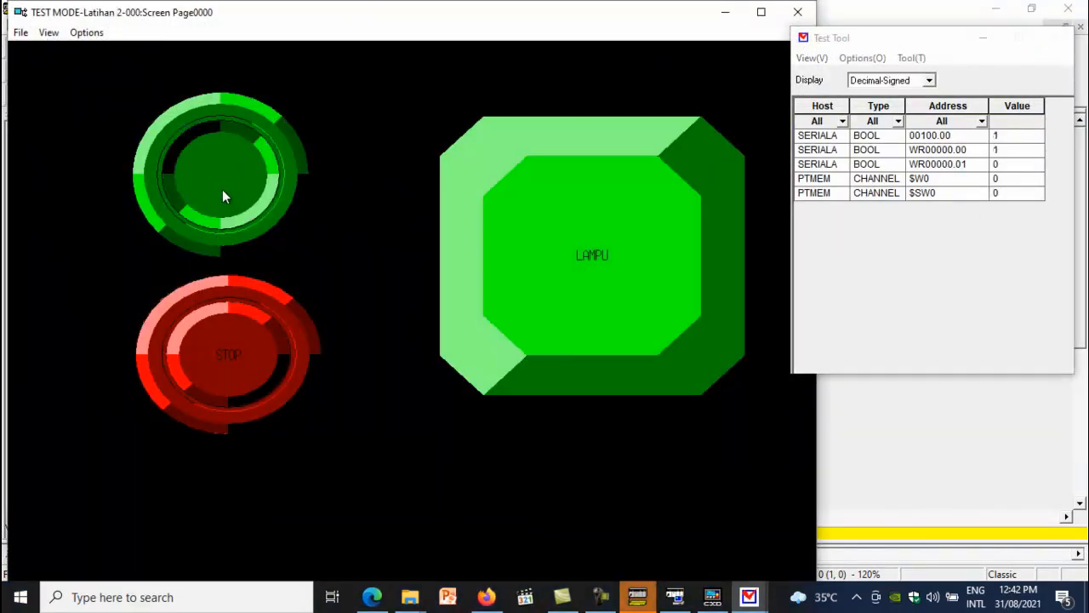
{"action": "left_click", "coordinate": [242, 368]}
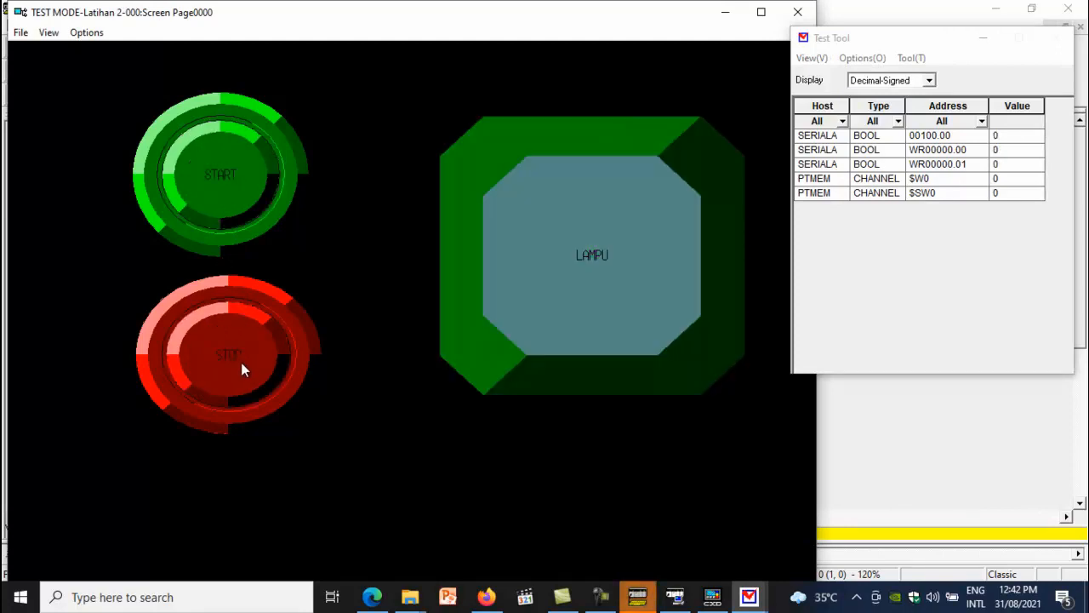
{"action": "left_click", "coordinate": [797, 12]}
{"action": "left_click", "coordinate": [489, 336]}
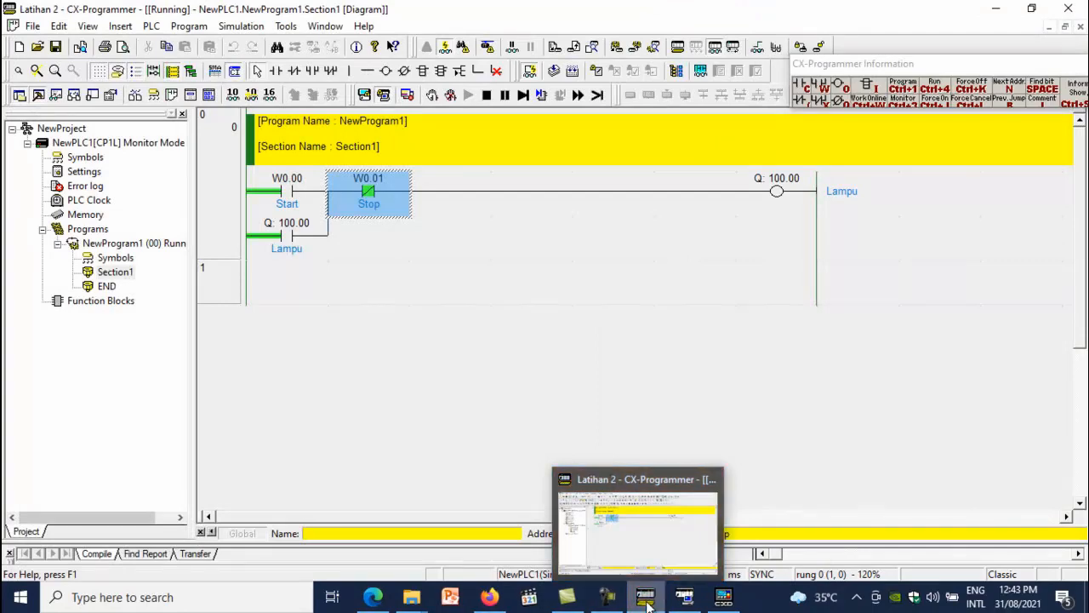
Return to CX-Programmer, go offline from the simulator and exit the simulator
{"action": "left_click", "coordinate": [648, 606]}
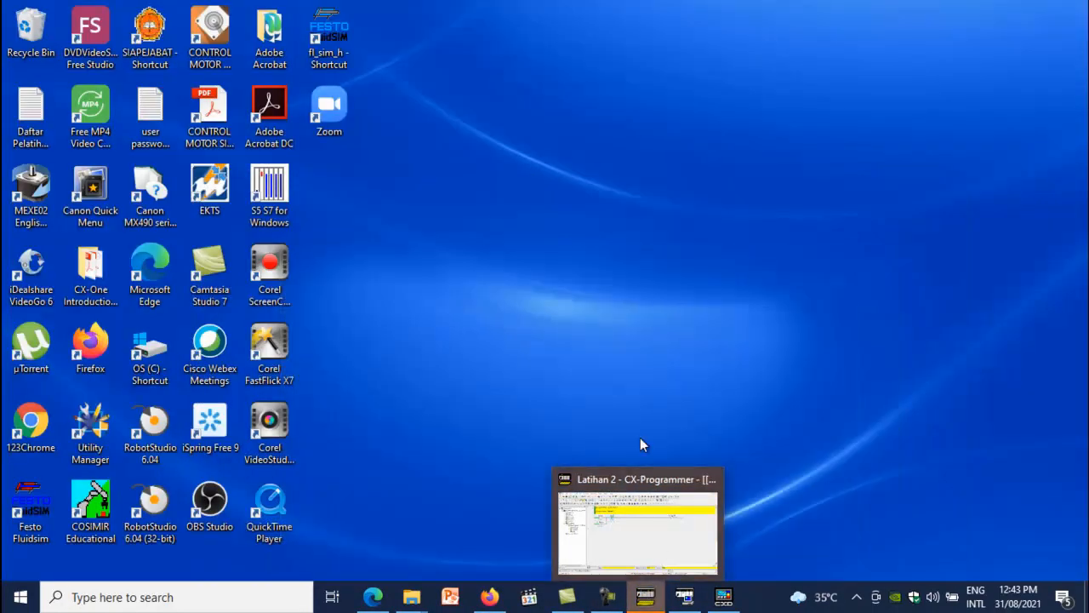
{"action": "mouse_move", "coordinate": [724, 597]}
{"action": "left_click", "coordinate": [645, 596]}
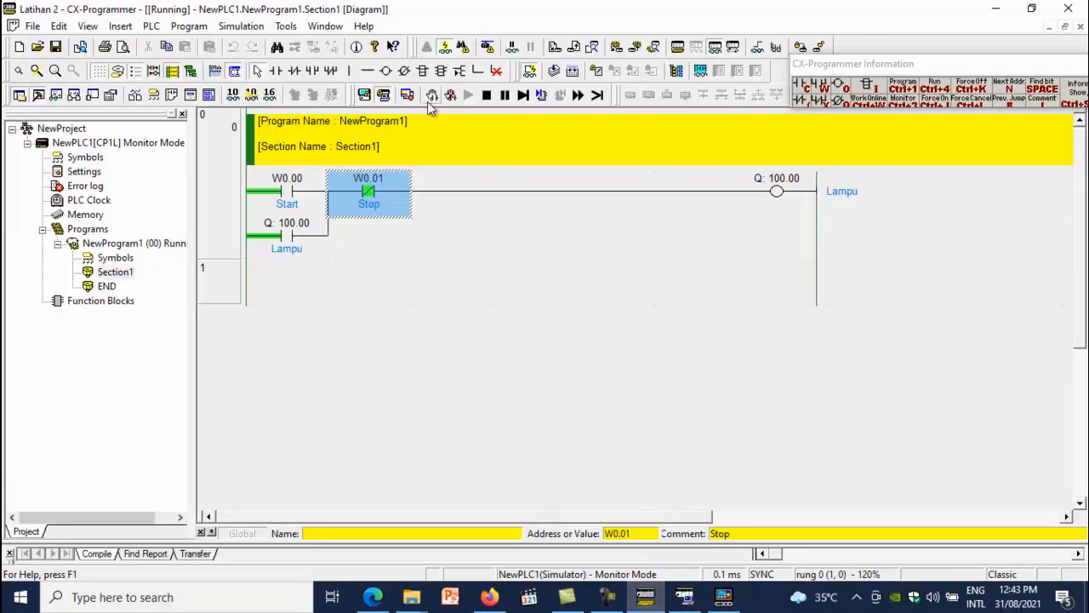
{"action": "left_click", "coordinate": [383, 96]}
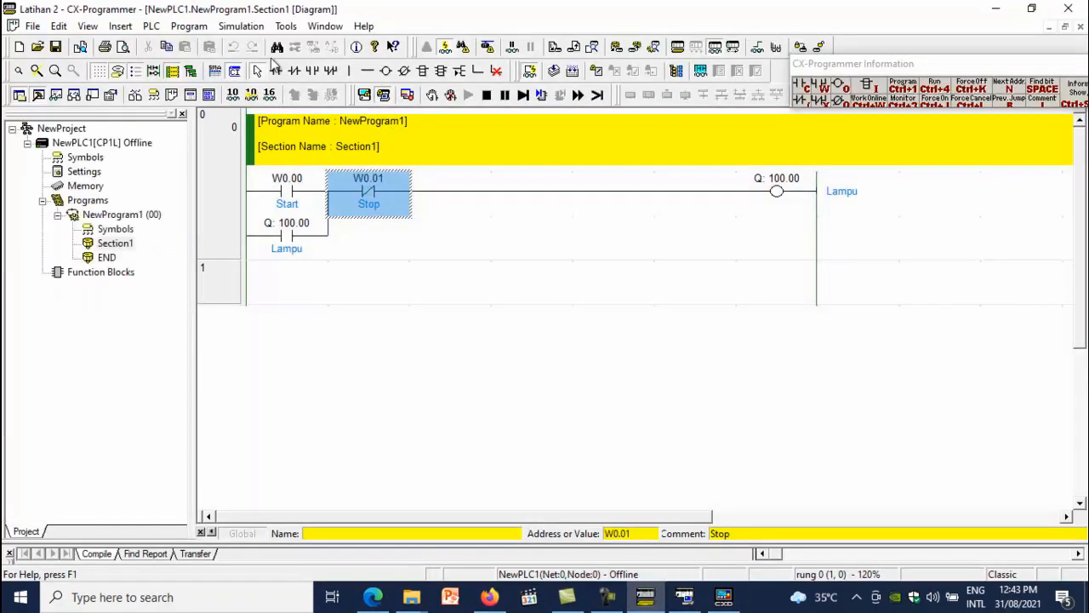
{"action": "left_click", "coordinate": [238, 27]}
{"action": "left_click", "coordinate": [251, 74]}
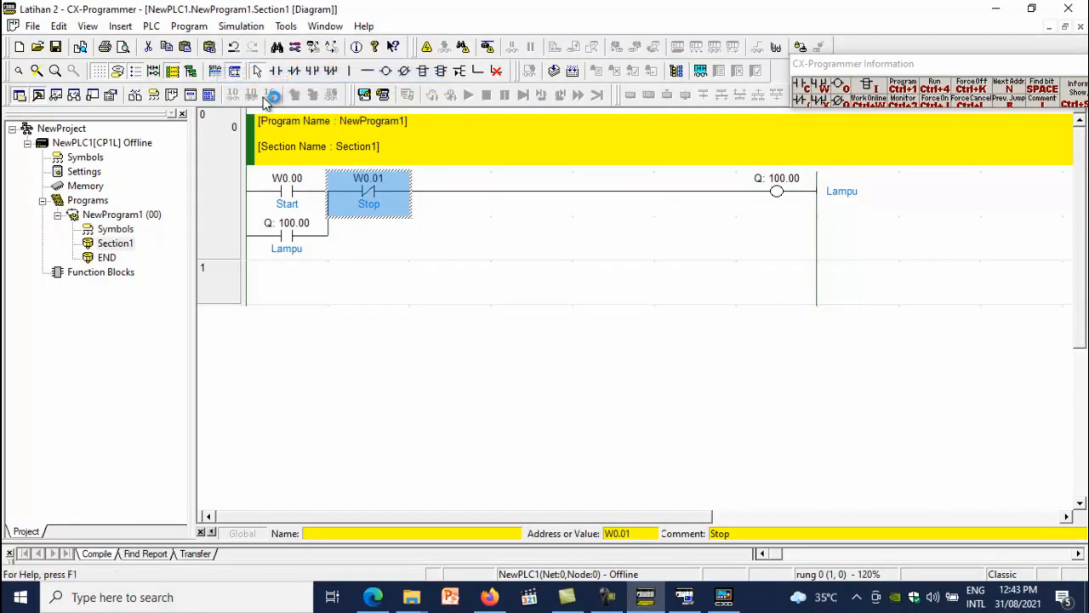